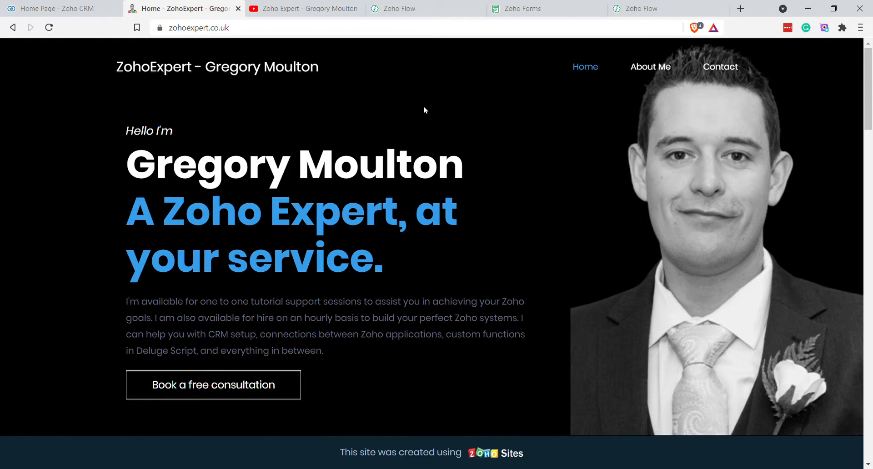
# Switch to Zoho Forms and open the list of all own forms
pyautogui.click(518, 8)
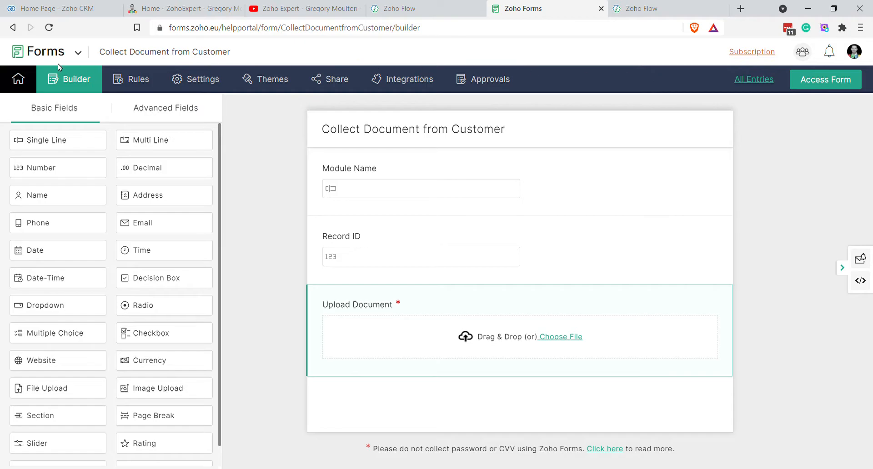
pyautogui.click(28, 87)
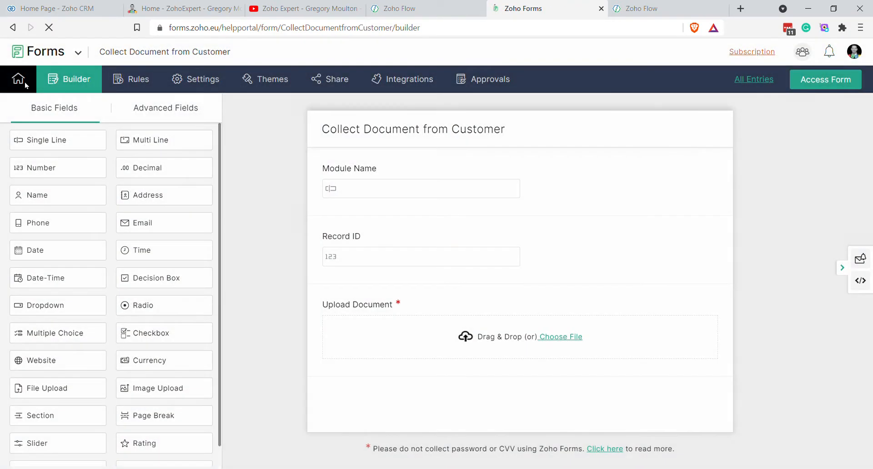
pyautogui.click(25, 81)
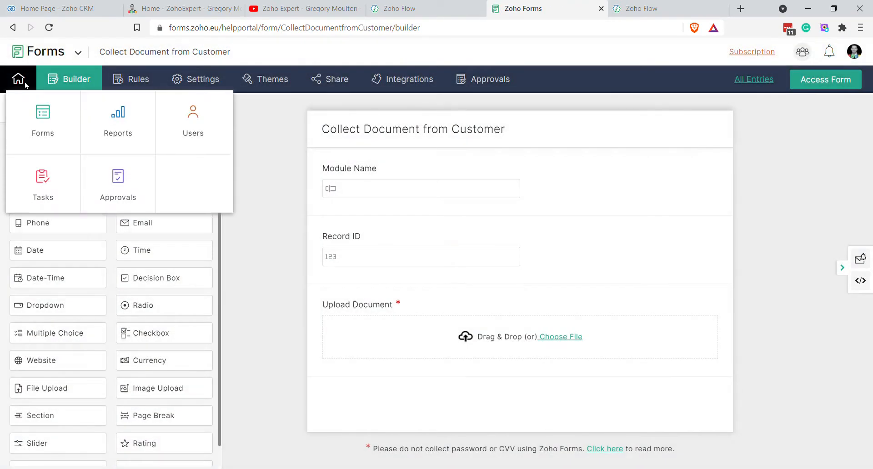
pyautogui.click(46, 115)
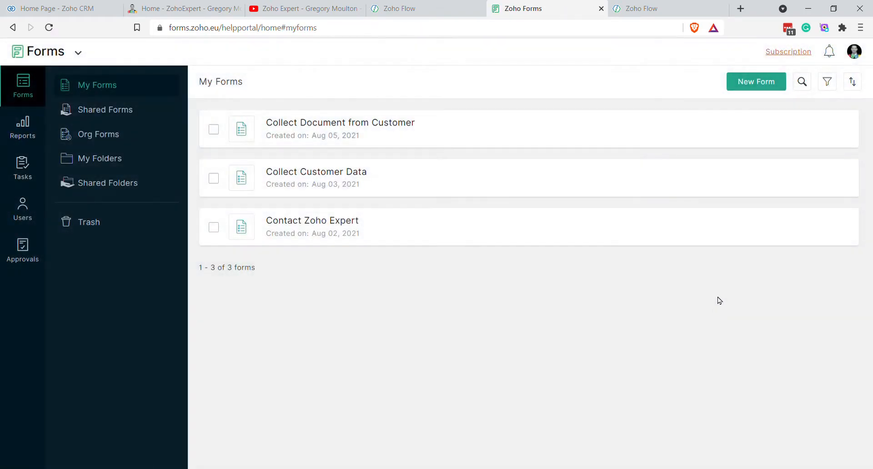
# Create a new blank form named "Get Document from Client" without a description
pyautogui.moveTo(711, 186)
pyautogui.hotkey('ctrl', '+')
pyautogui.hotkey('ctrl', '+')
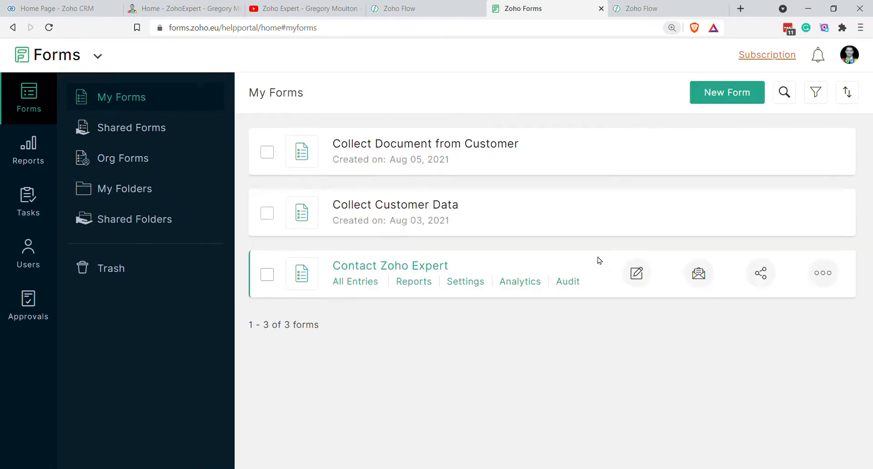
pyautogui.click(692, 99)
pyautogui.hotkey('ctrl', '-')
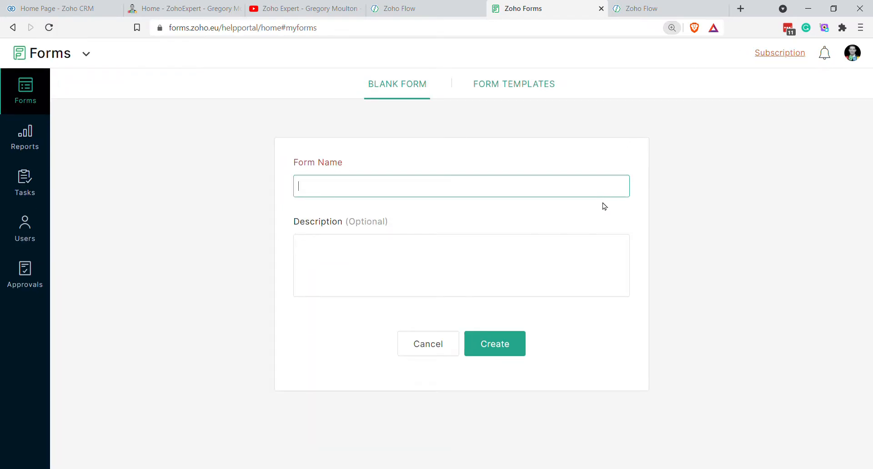
pyautogui.hotkey('ctrl', '-')
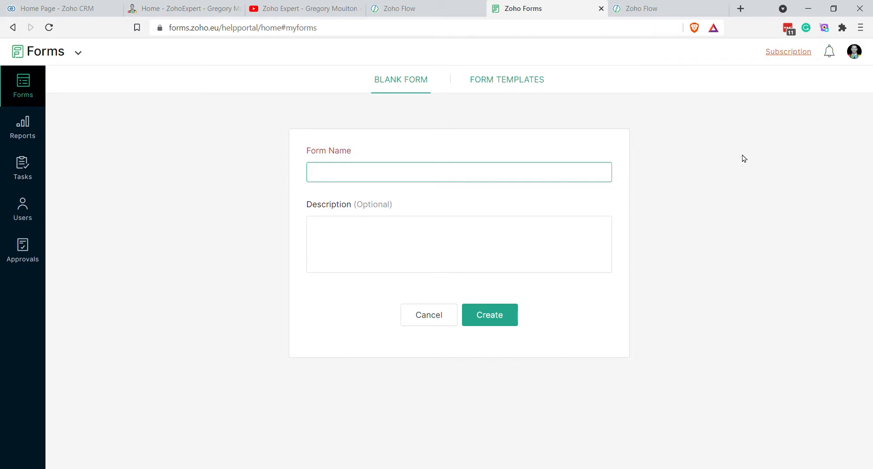
pyautogui.write('Get Document from Client')
pyautogui.press('Tab')
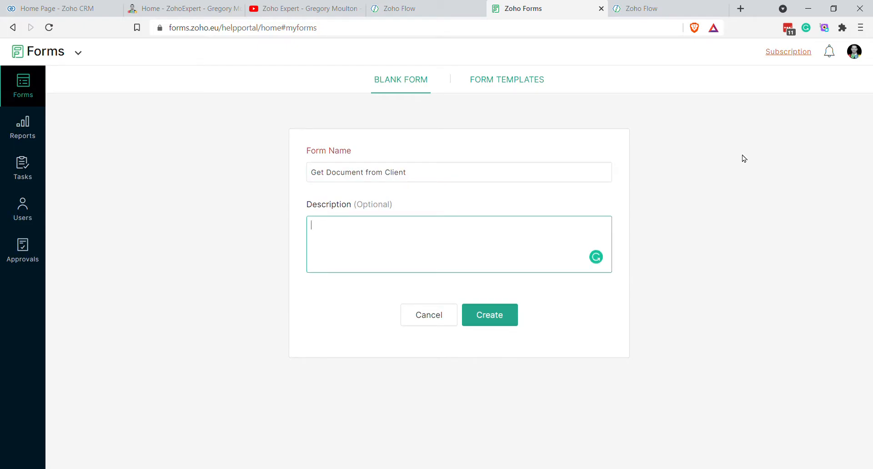
pyautogui.click(483, 315)
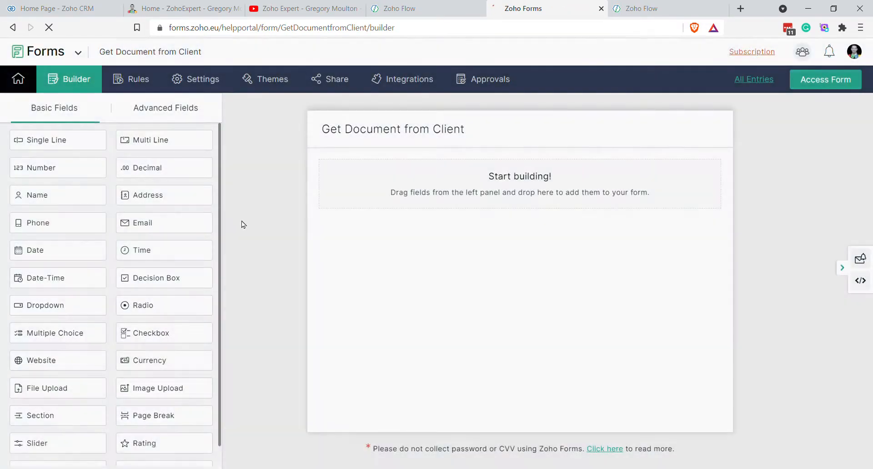
# Add a single-line field labelled "Module Name" with the instructions "Module that you want the document uploaded to in CRM"
pyautogui.moveTo(40, 144); pyautogui.dragTo(430, 187)
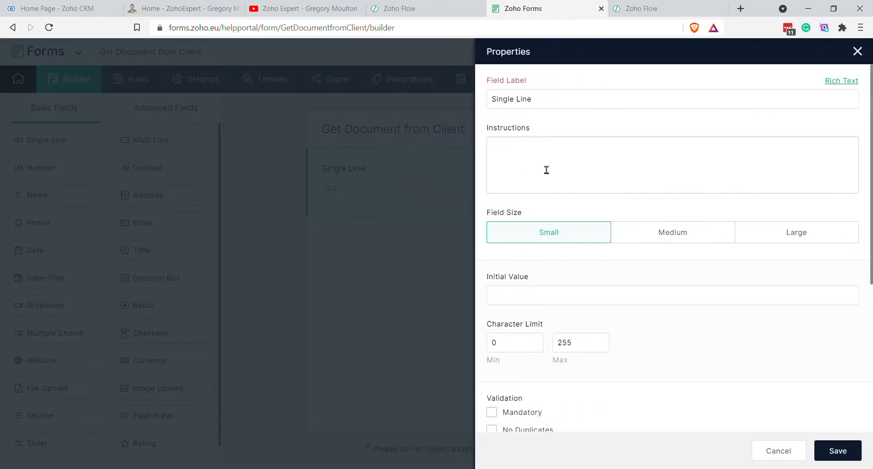
pyautogui.tripleClick(548, 108)
pyautogui.write('Module Name')
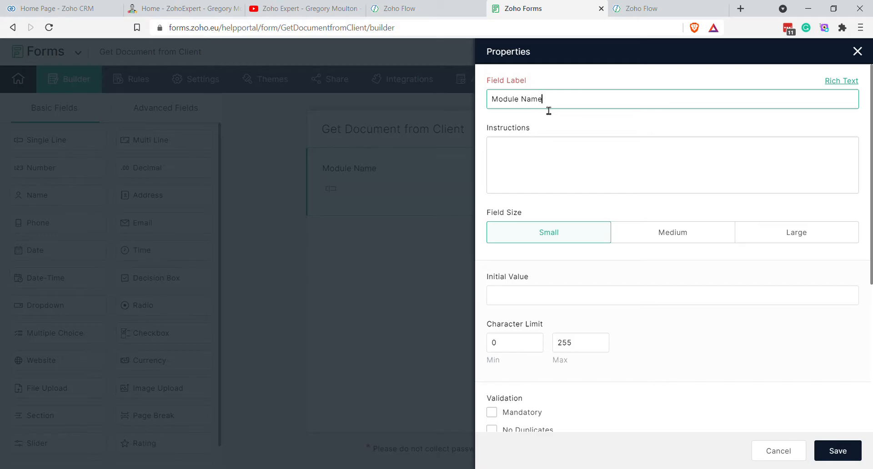
pyautogui.click(553, 160)
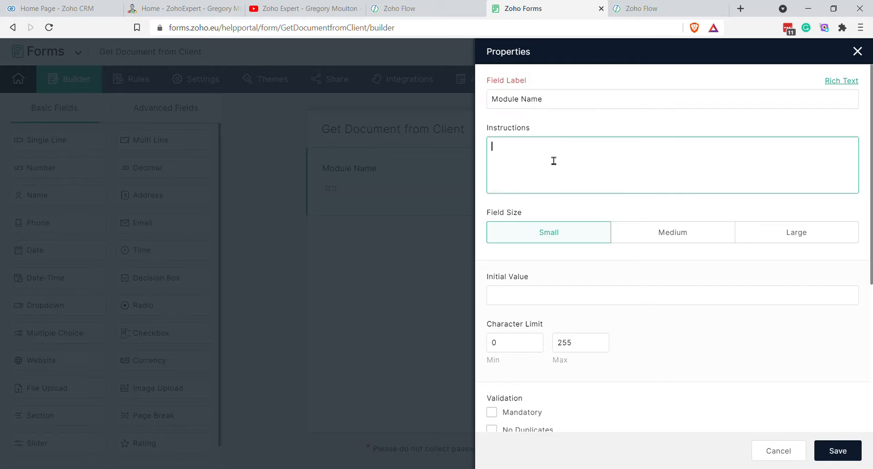
pyautogui.write('Mod')
pyautogui.write('ule ')
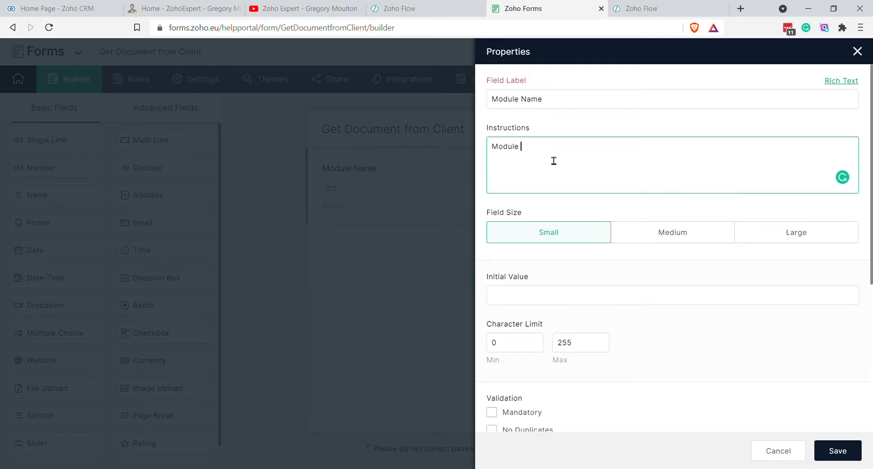
pyautogui.write('that you want the document uploaded to')
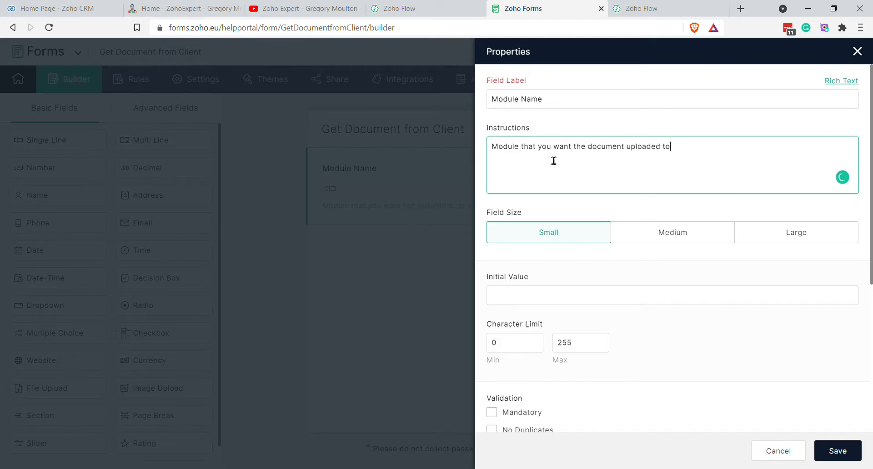
pyautogui.write(' in CRM')
# Make the Module Name field mandatory, keep it visible, and save its properties
pyautogui.scroll(-1, 703, 358)
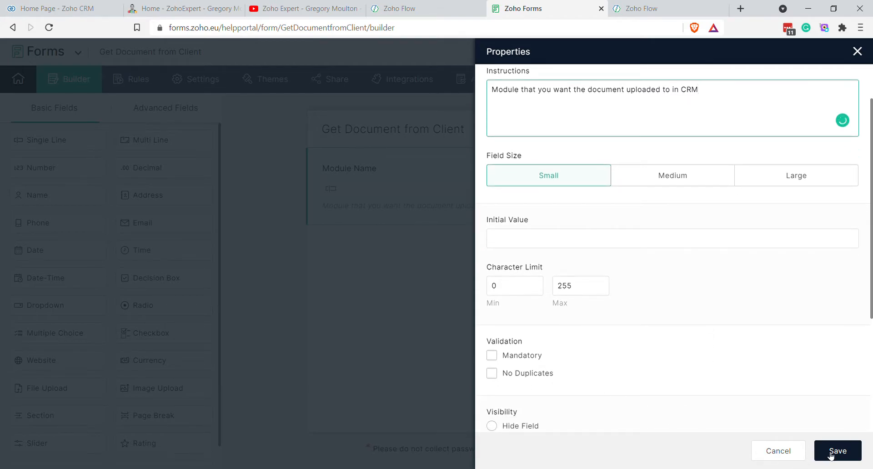
pyautogui.click(529, 357)
pyautogui.click(525, 427)
pyautogui.click(511, 426)
pyautogui.click(839, 451)
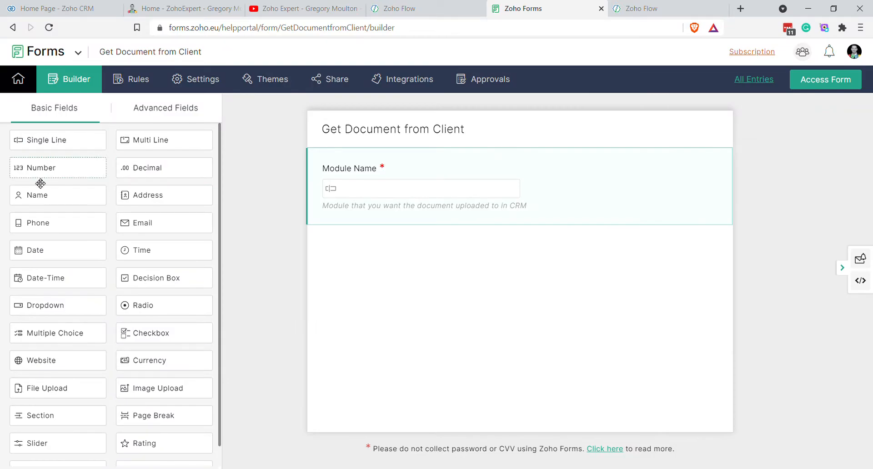
# Add a number field labelled "CRM Record ID" with instructions "The Record ID for the record in the CRM that you want the file/s uploaded to"
pyautogui.moveTo(40, 183); pyautogui.dragTo(437, 254)
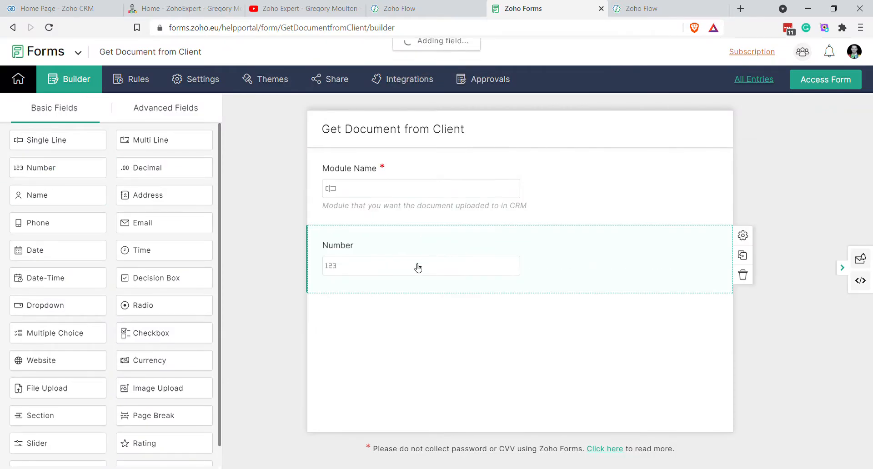
pyautogui.write('Re')
pyautogui.write('CRM Record')
pyautogui.press('Tab')
pyautogui.write('The Record ID for the record in the CRM that yo')
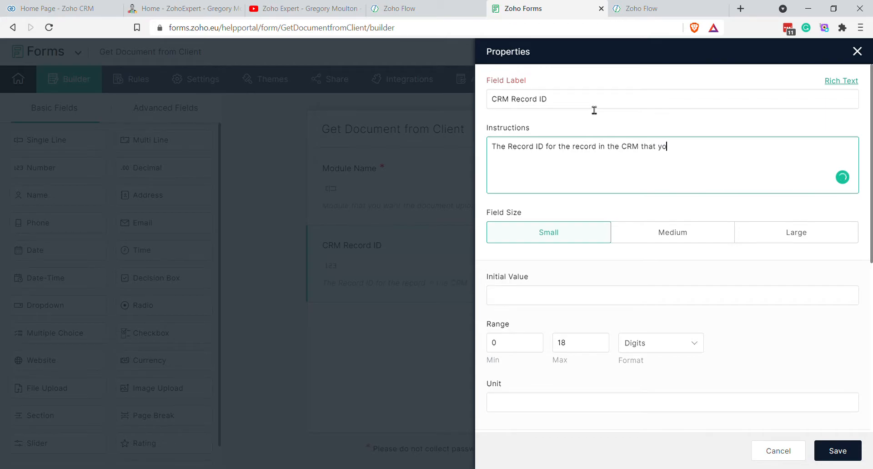
pyautogui.write('u want the file/s uploaded to')
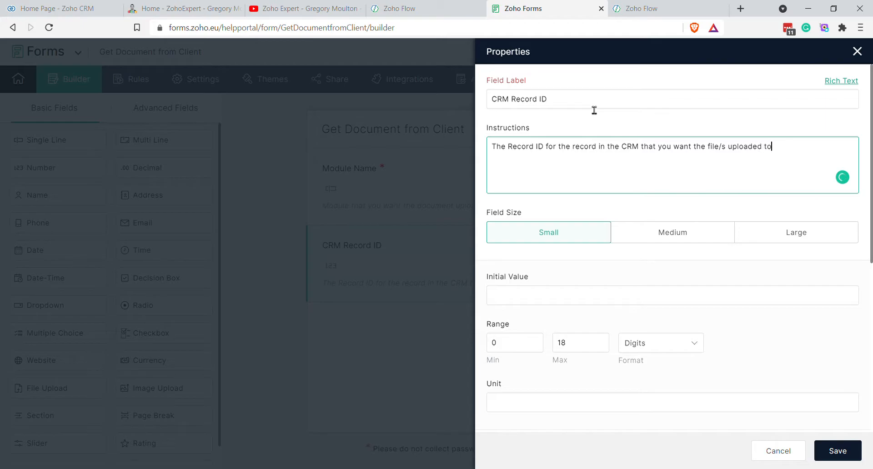
pyautogui.click(814, 451)
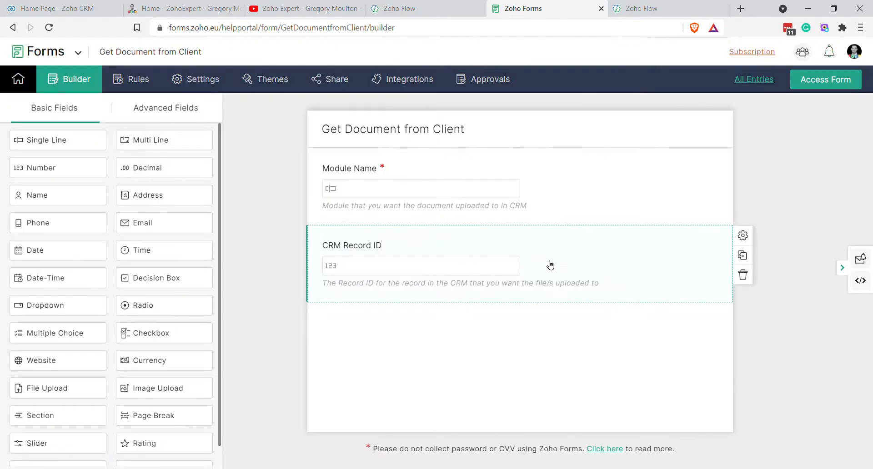
# Make the CRM Record ID field mandatory and save its properties
pyautogui.click(556, 262)
pyautogui.scroll(-3, 602, 302)
pyautogui.click(521, 353)
pyautogui.click(836, 450)
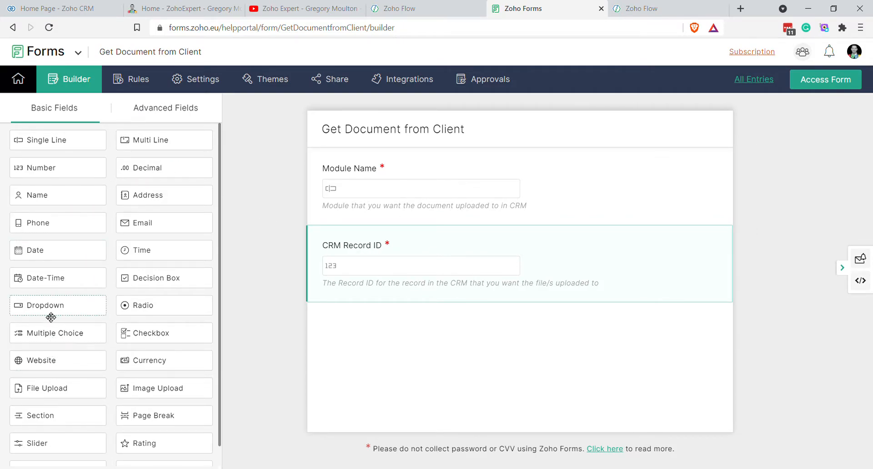
# Add a single-line field labelled "Document Type" with instructions "Please upload this document as soon as possible. Please contact us if you have any questions."
pyautogui.moveTo(51, 149); pyautogui.dragTo(425, 345)
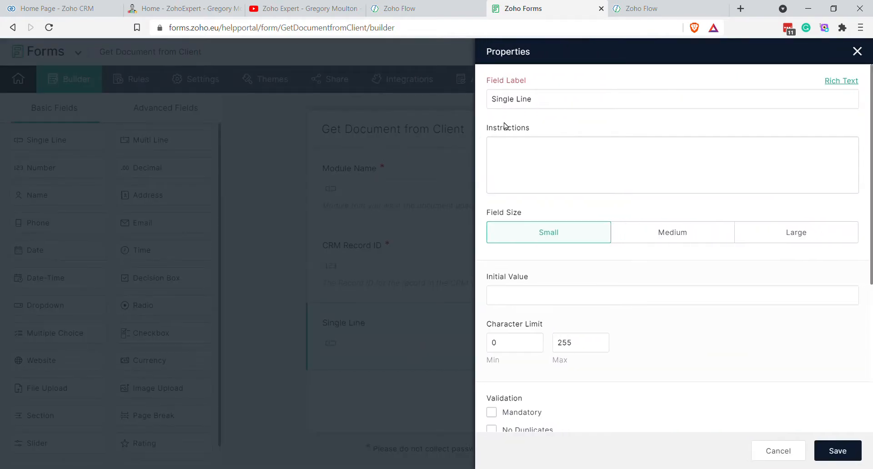
pyautogui.tripleClick(537, 108)
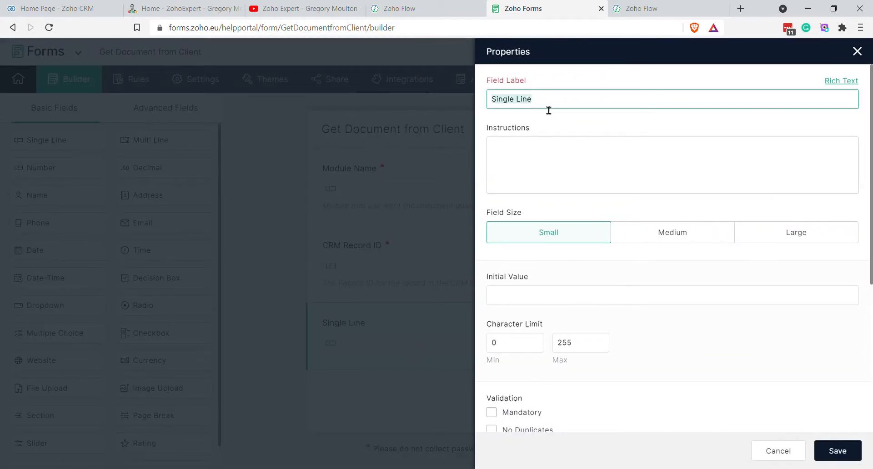
pyautogui.write('Document Type')
pyautogui.click(553, 188)
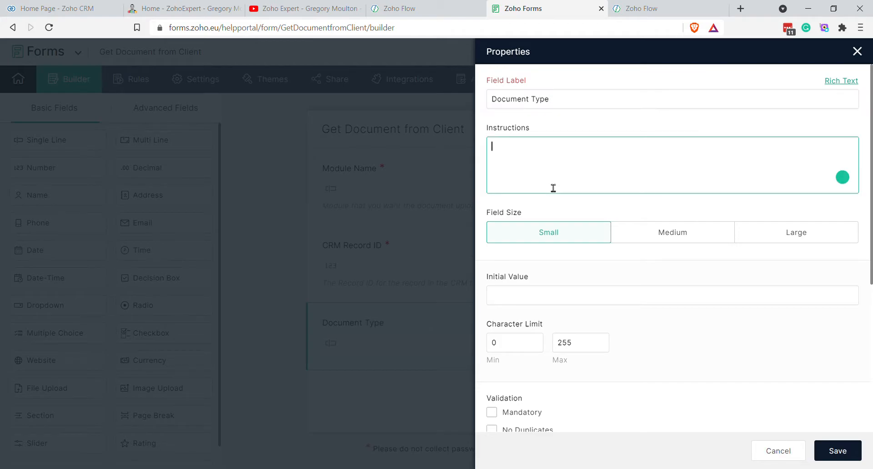
pyautogui.write('Please upload this document ')
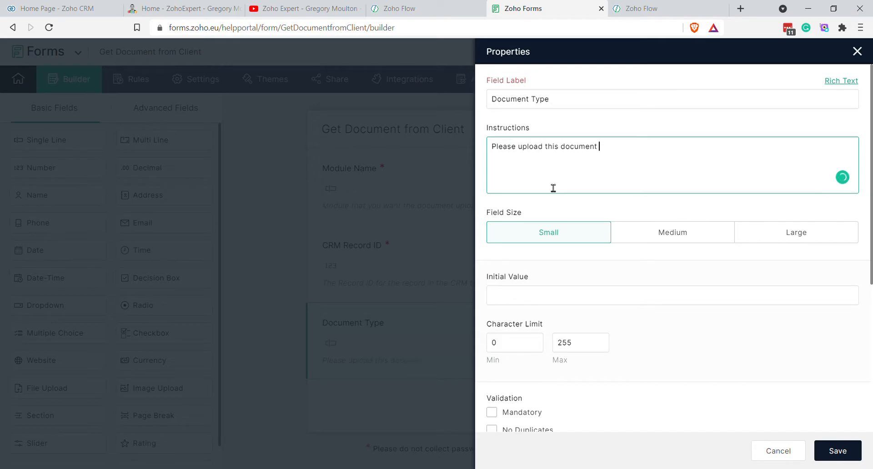
pyautogui.write('as soon as possible. Please co')
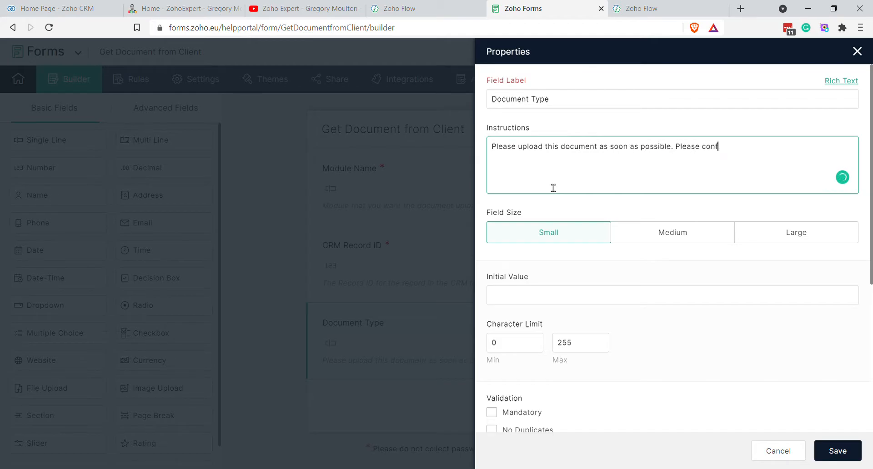
pyautogui.write('ntact us if you have any questions.')
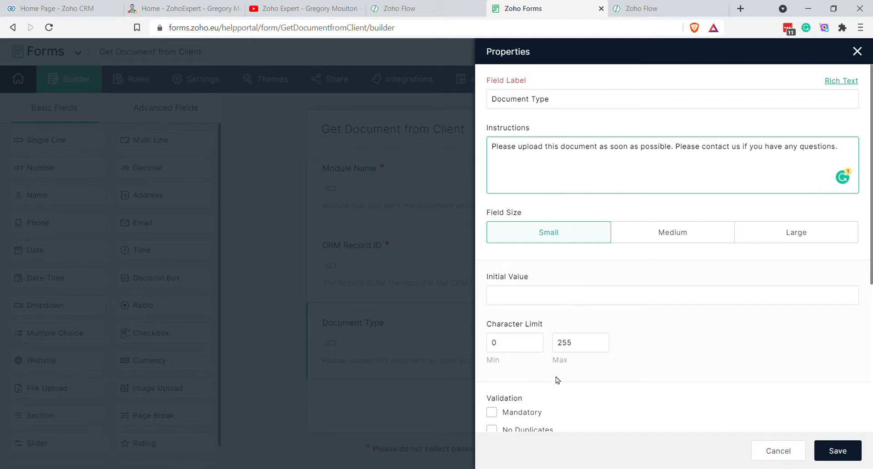
# Make the Document Type field mandatory and disabled, and save its properties
pyautogui.scroll(-3, 555, 378)
pyautogui.click(491, 299)
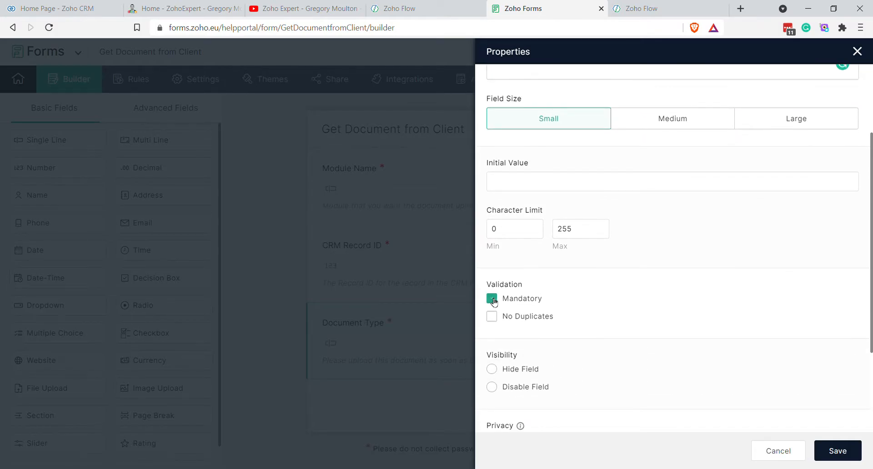
pyautogui.click(492, 387)
pyautogui.scroll(3, 595, 214)
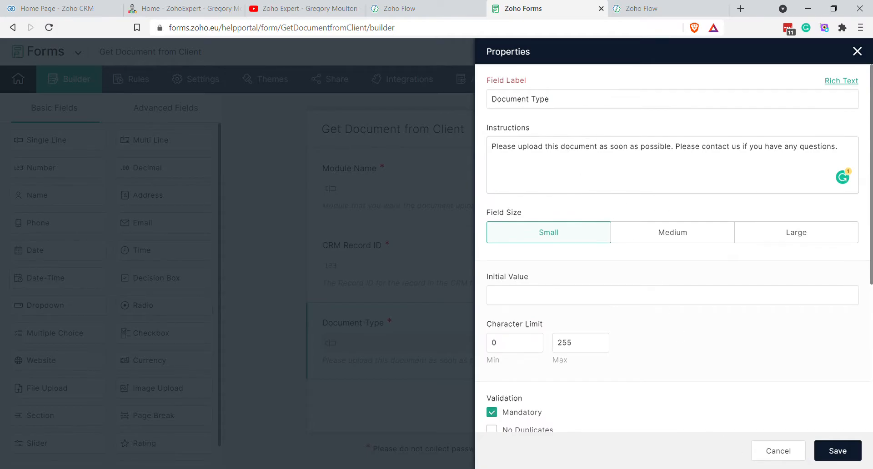
pyautogui.click(844, 461)
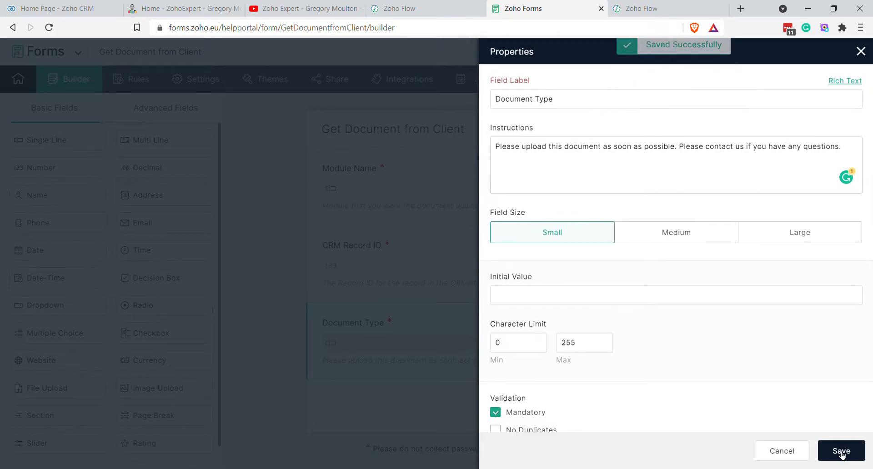
# Add a File Upload field to the form below the Document Type field
pyautogui.scroll(-1, 109, 182)
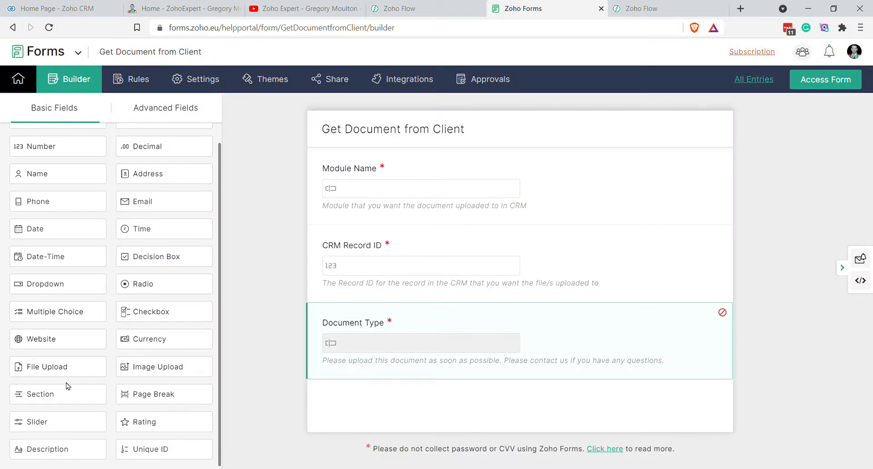
pyautogui.moveTo(65, 367); pyautogui.dragTo(497, 407)
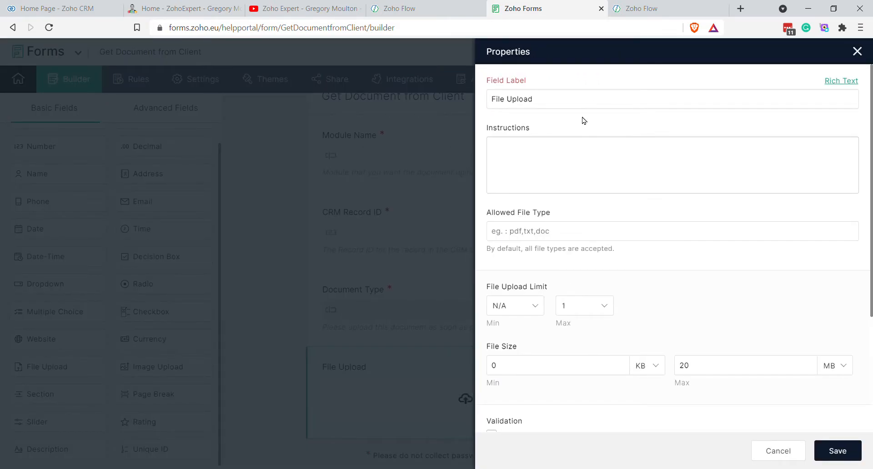
# Try to restrict the File Upload field's allowed file types, starting with pdf, and clear the entry
pyautogui.click(561, 234)
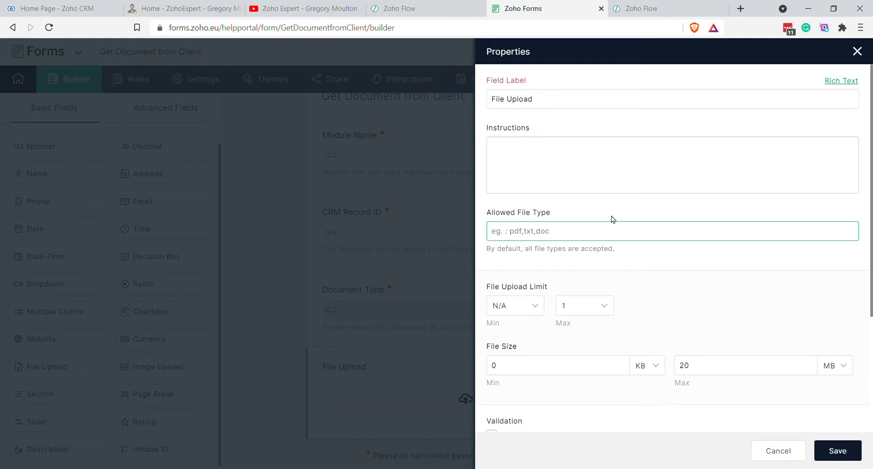
pyautogui.write('pdf, ')
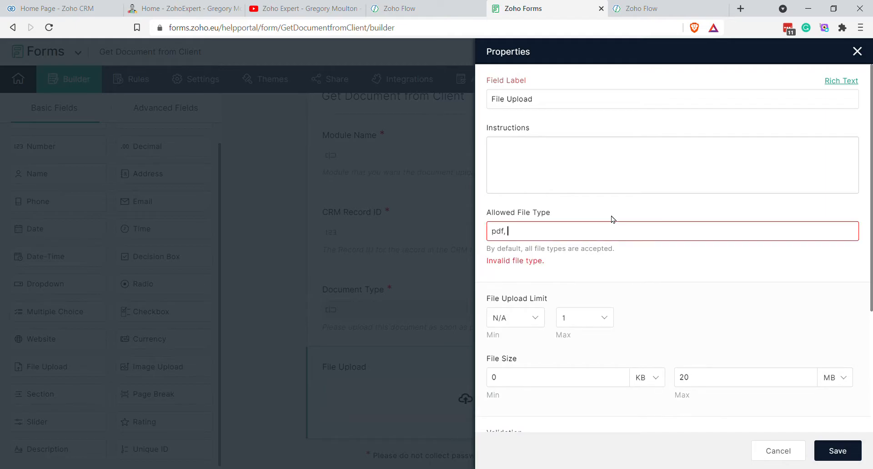
pyautogui.write('jpc,')
pyautogui.press('BackSpace')
pyautogui.press('BackSpace')
pyautogui.press('BackSpace')
pyautogui.write('.p')
pyautogui.write('df')
pyautogui.press('Delete')
pyautogui.click(544, 236)
pyautogui.hotkey('ctrl', 'a')
pyautogui.press('BackSpace')
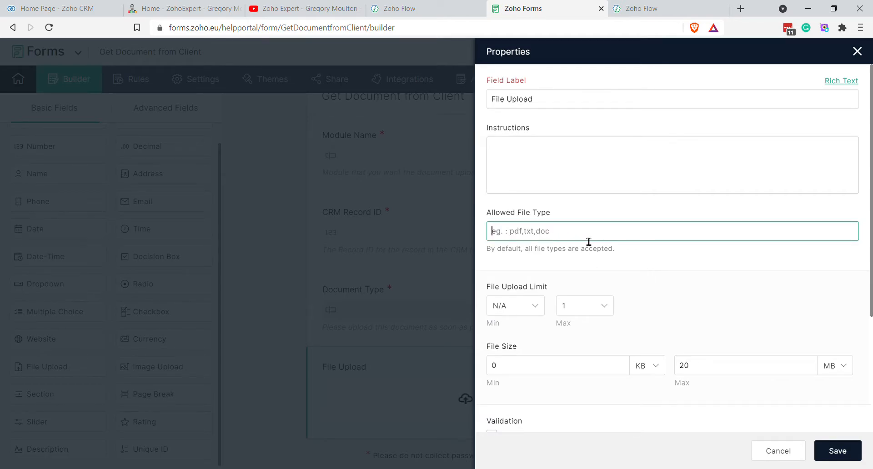
# Try to restrict the File Upload field's allowed file types to "pdf, jpeg, jpg, png", separated by commas and spaces
pyautogui.hotkey('ctrl', 'z')
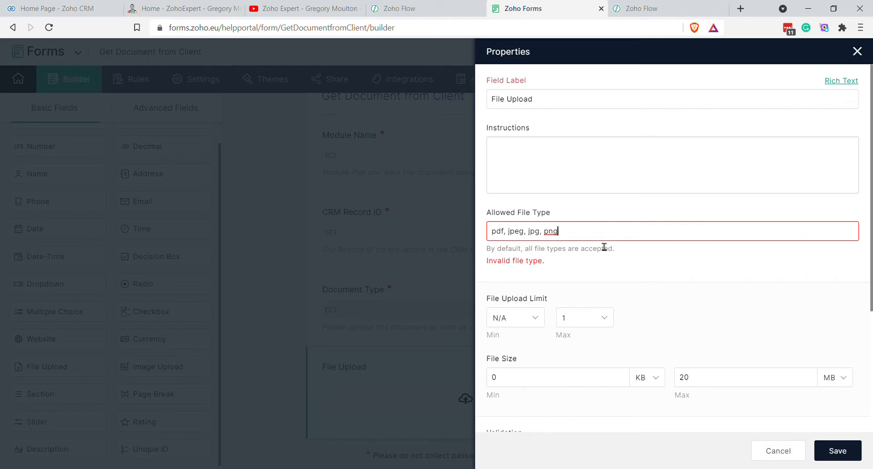
pyautogui.click(632, 280)
pyautogui.click(500, 236)
pyautogui.moveTo(496, 236); pyautogui.dragTo(578, 244)
pyautogui.click(578, 245)
pyautogui.click(642, 249)
# Set the File Upload field's upload limit to a minimum of 1 and a maximum of 5 files
pyautogui.click(526, 317)
pyautogui.click(515, 360)
pyautogui.click(581, 319)
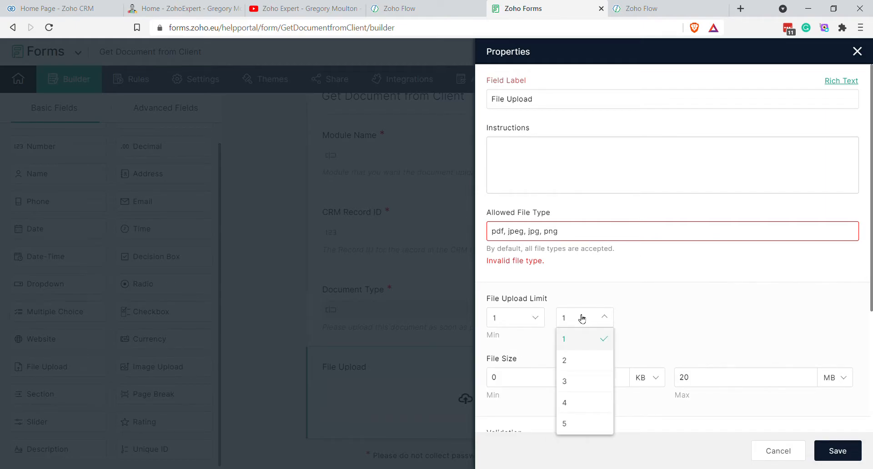
pyautogui.click(585, 423)
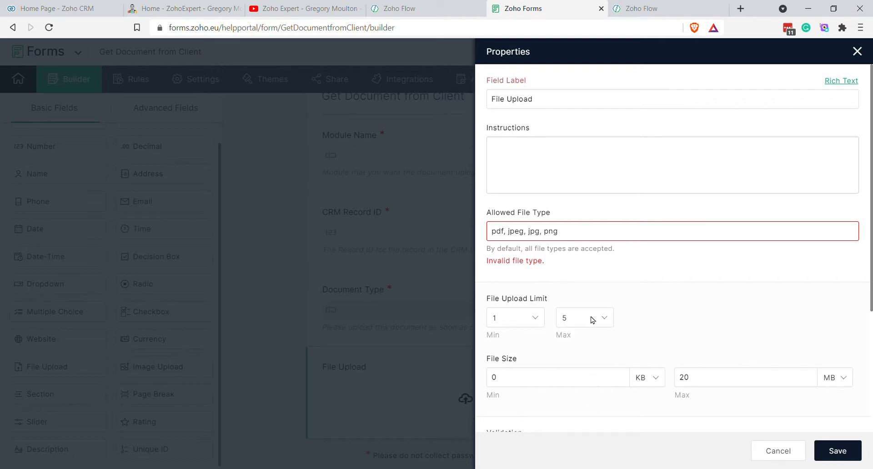
pyautogui.click(592, 323)
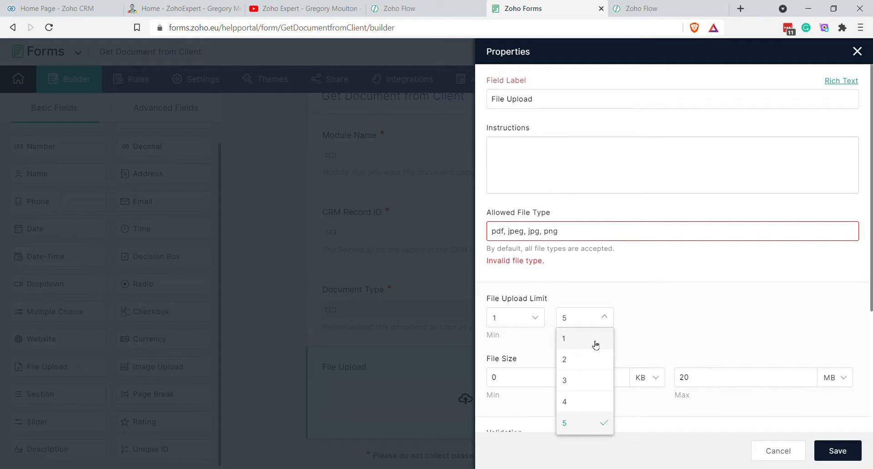
pyautogui.click(589, 424)
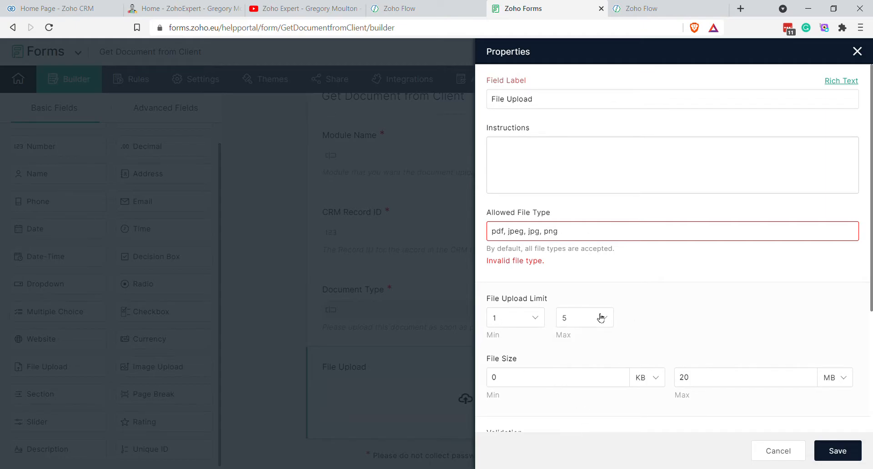
# Make the File Upload field mandatory and save its properties
pyautogui.scroll(-3, 686, 322)
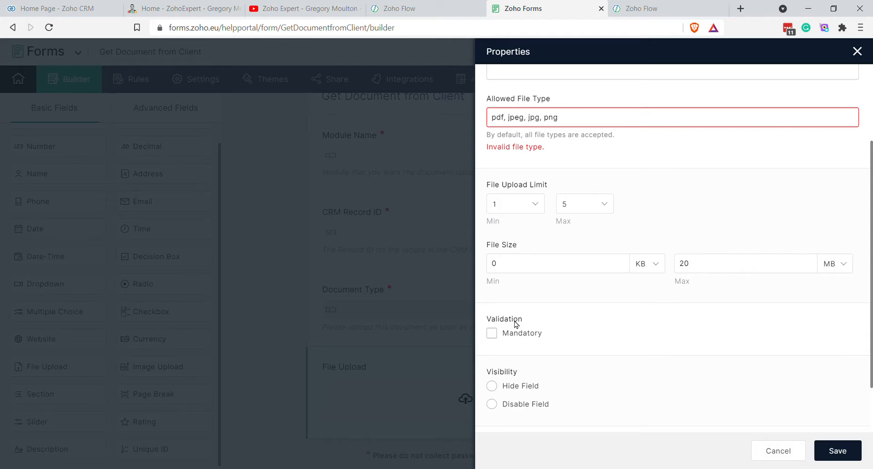
pyautogui.click(493, 338)
pyautogui.scroll(-1, 595, 344)
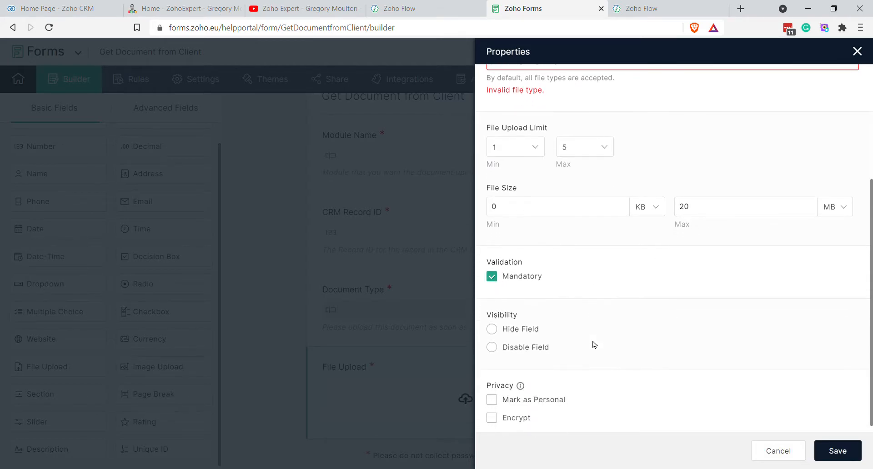
pyautogui.scroll(3, 594, 345)
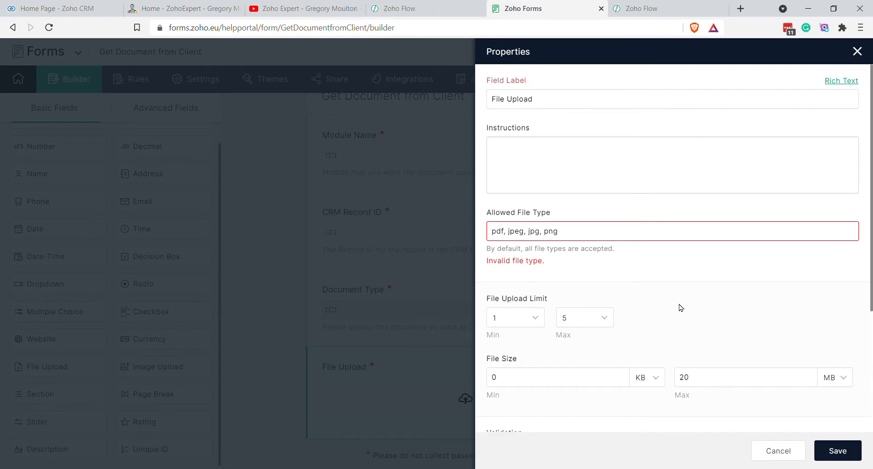
pyautogui.click(844, 459)
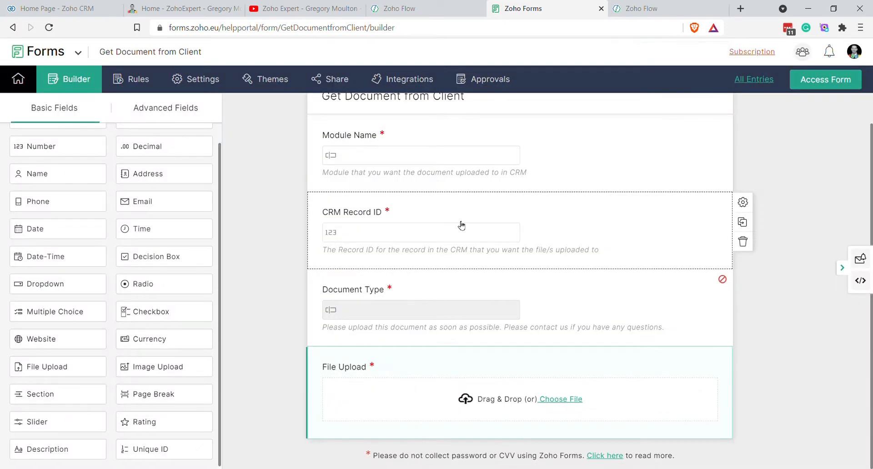
# Reopen the File Upload field's properties and set its allowed file types to "pdf,jpg,jpeg,png" without spaces
pyautogui.click(539, 369)
pyautogui.click(547, 171)
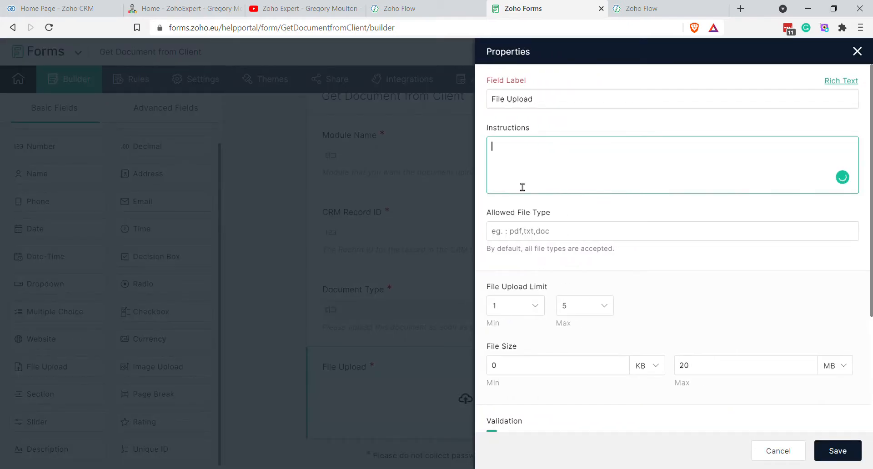
pyautogui.click(574, 238)
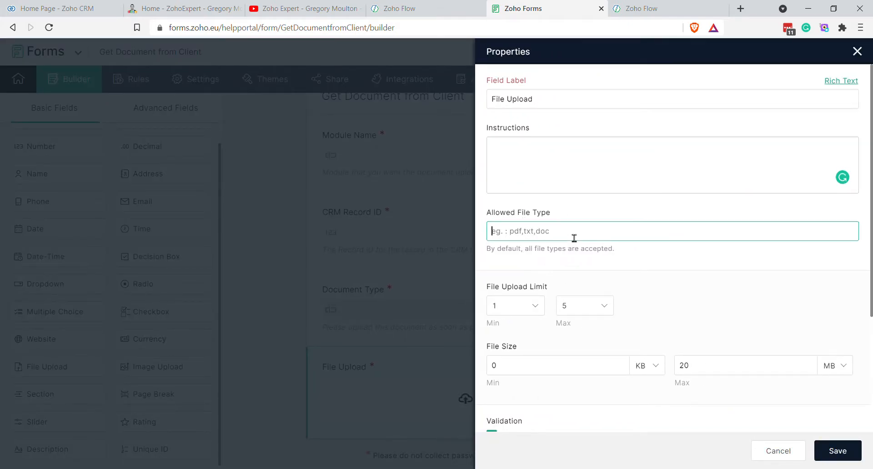
pyautogui.write('pdf,jpg,jpeg,png')
# Give the File Upload field the instructions "Please upload clear photos or scans of the above files for us." and save it
pyautogui.click(582, 148)
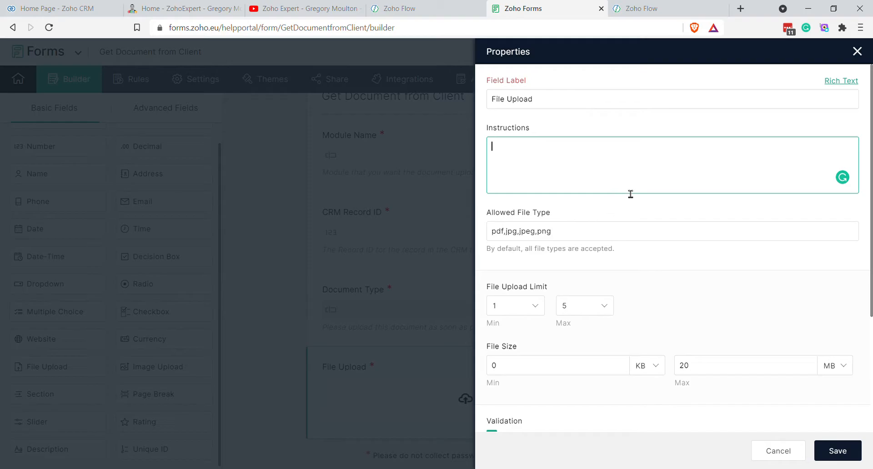
pyautogui.write('Please upload clear photos ')
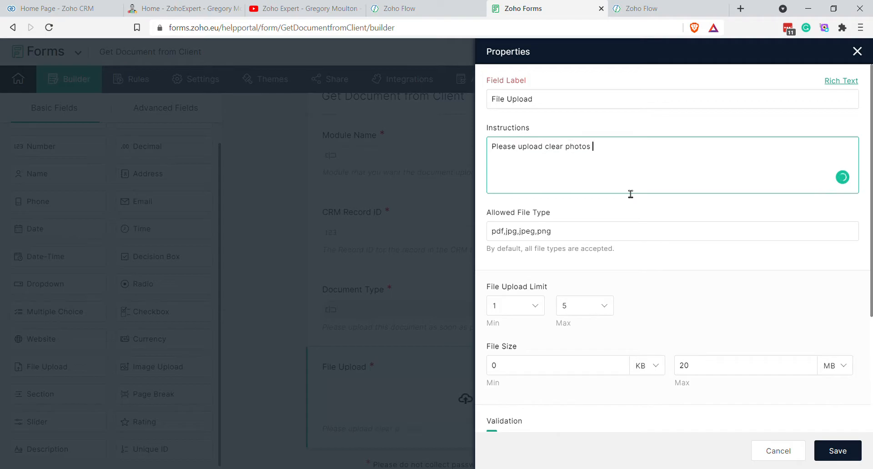
pyautogui.write('or scans of the above files for us.')
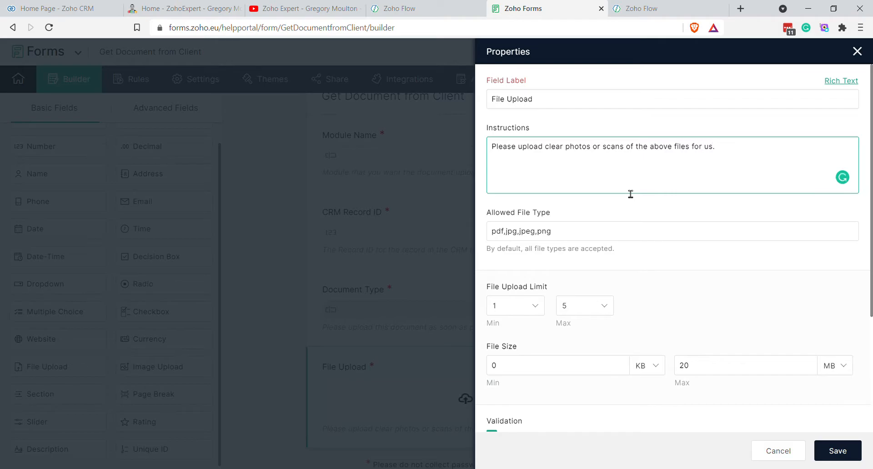
pyautogui.click(834, 458)
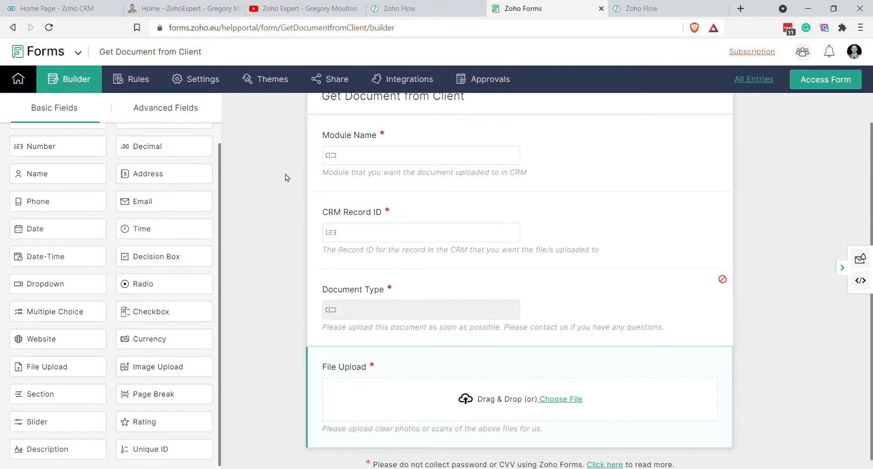
# In the form's field alias settings, assign the alias "m" to the Module Name field and save
pyautogui.scroll(1, 532, 254)
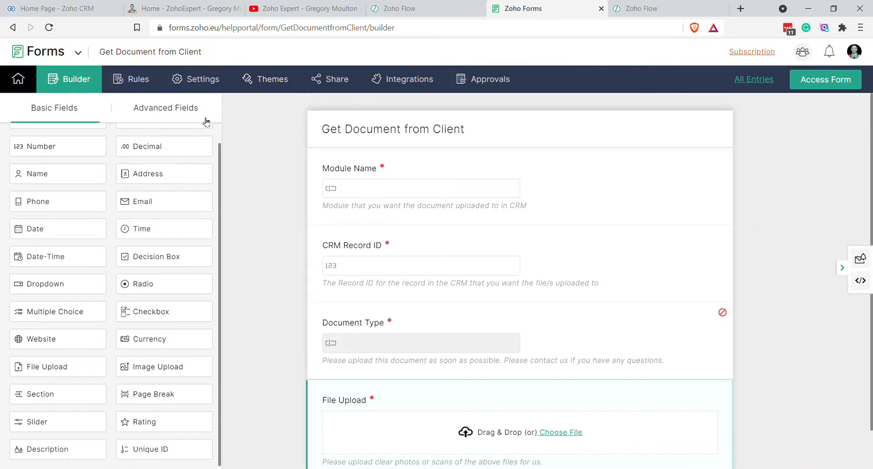
pyautogui.click(217, 89)
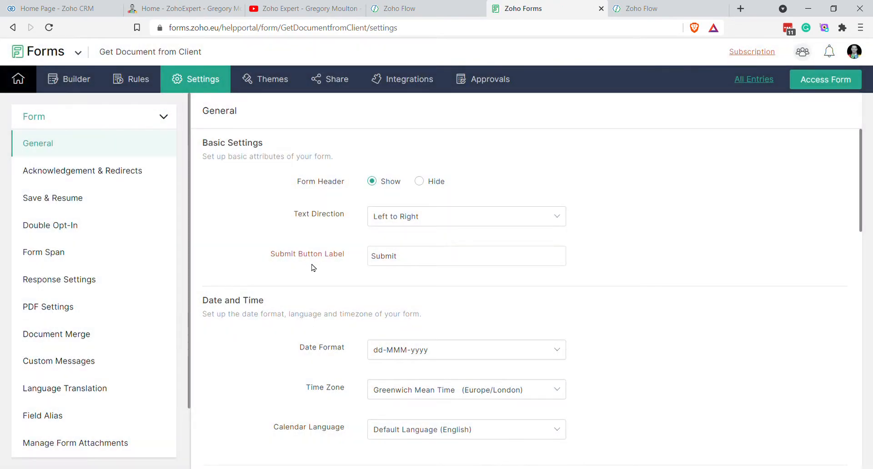
pyautogui.scroll(-5, 603, 302)
pyautogui.scroll(-3, 603, 302)
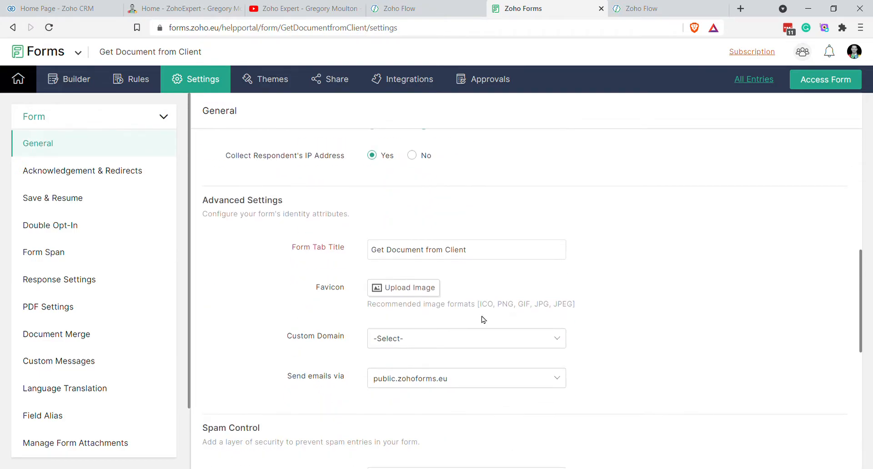
pyautogui.click(60, 413)
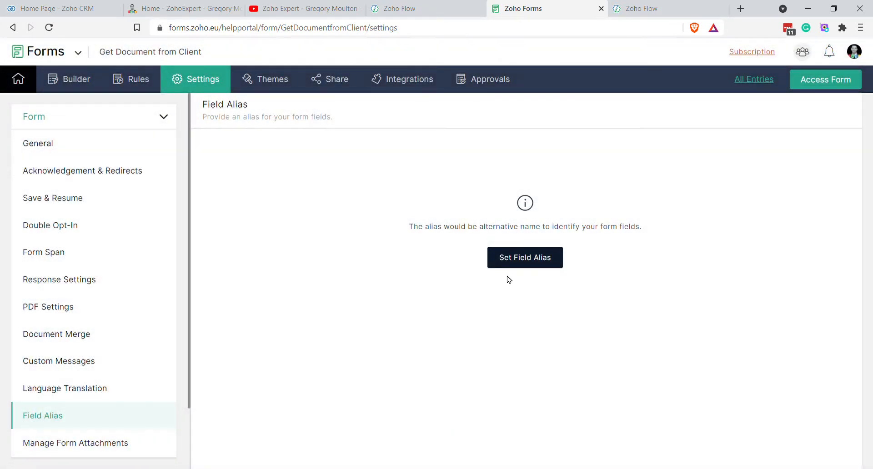
pyautogui.click(519, 266)
pyautogui.click(311, 178)
pyautogui.click(310, 193)
pyautogui.click(494, 188)
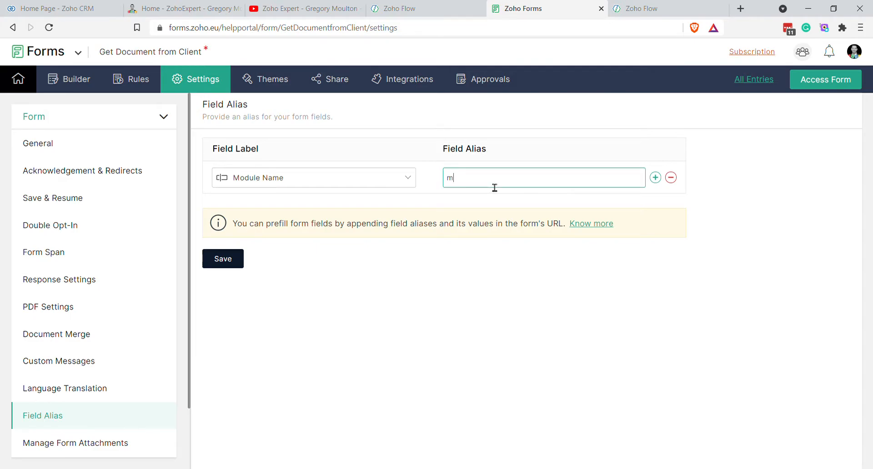
pyautogui.click(230, 259)
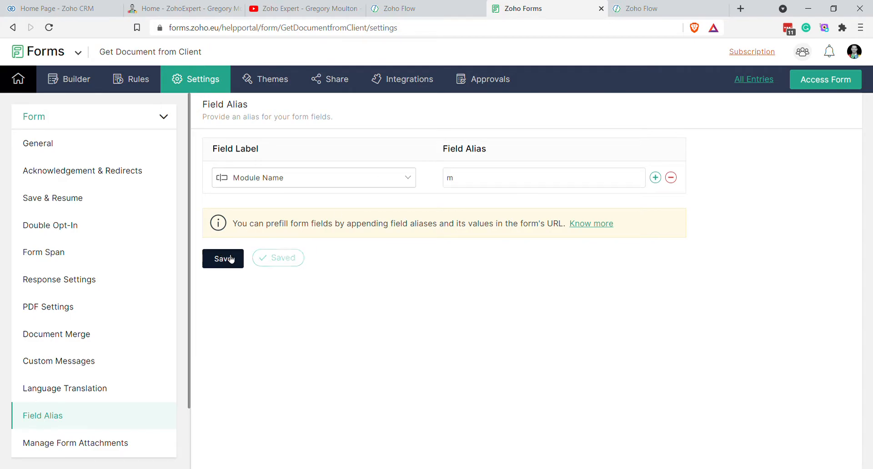
# Add a second field alias, "id", for the CRM Record ID field
pyautogui.click(655, 177)
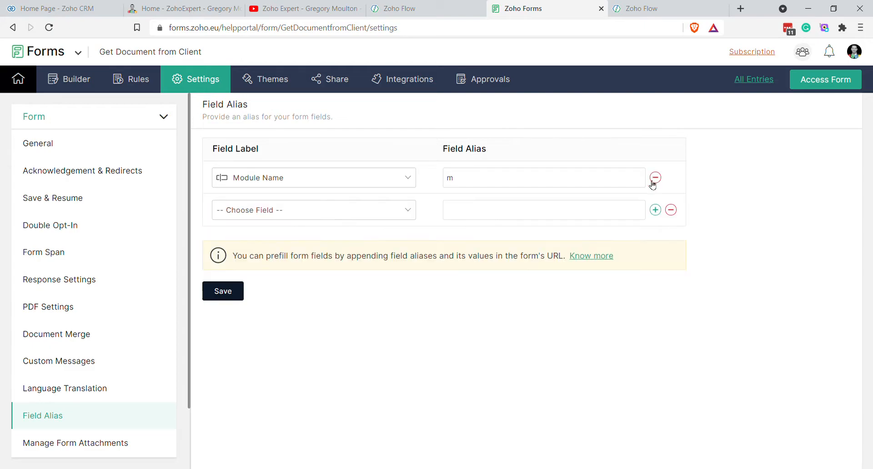
pyautogui.click(275, 211)
pyautogui.click(275, 227)
pyautogui.click(485, 207)
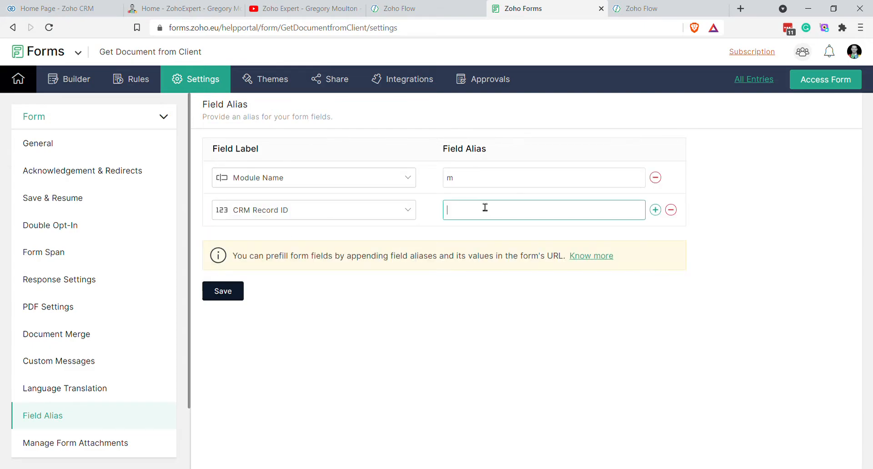
# Add the alias "type" for the Document Type field, then save and confirm the alias changes
pyautogui.click(655, 209)
pyautogui.click(347, 243)
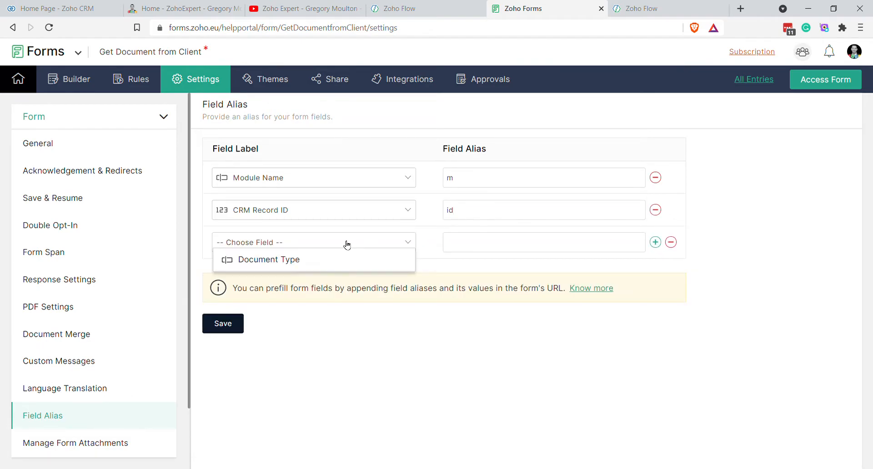
pyautogui.click(329, 257)
pyautogui.click(490, 240)
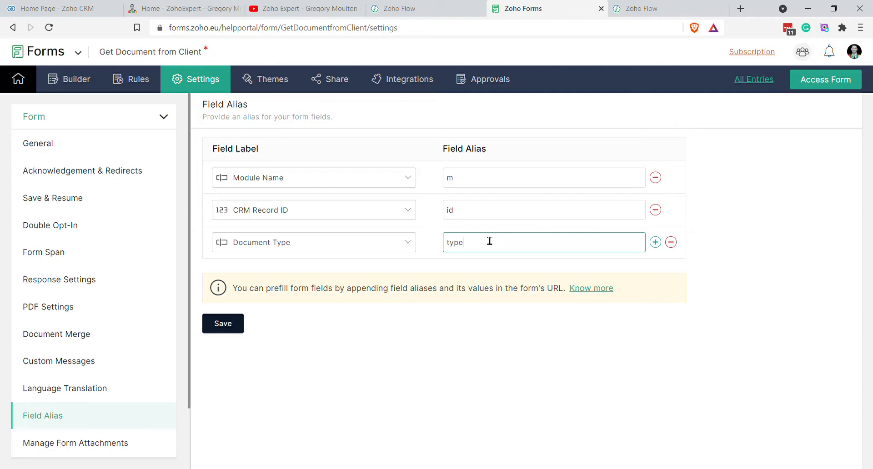
pyautogui.click(222, 323)
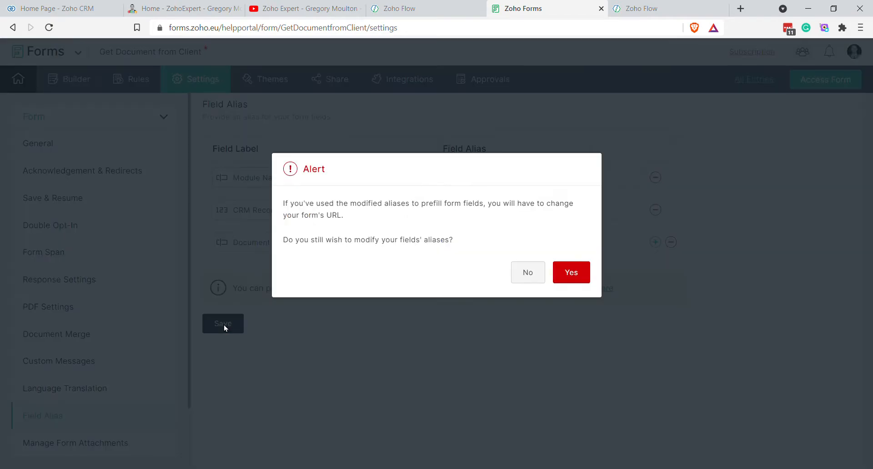
pyautogui.click(571, 272)
# Generate a shortened URL for the form's public share link and copy it
pyautogui.click(395, 82)
pyautogui.click(334, 81)
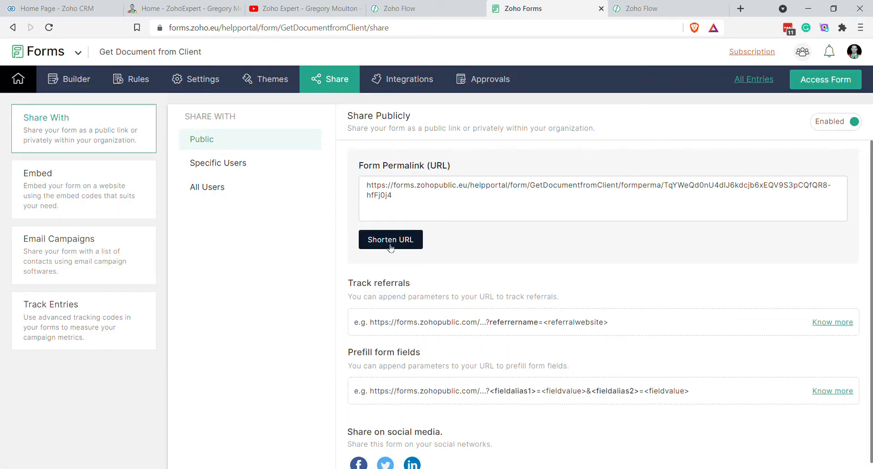
pyautogui.click(390, 248)
pyautogui.click(419, 258)
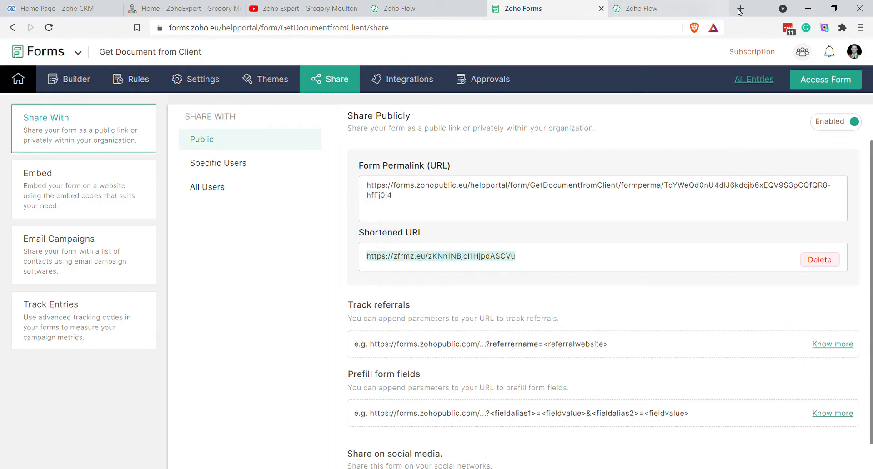
# In a new browser tab, enter the copied shortened form URL and append "?m=Potentials&id=" to it
pyautogui.hotkey('ctrl', 't')
pyautogui.hotkey('ctrl', 'v')
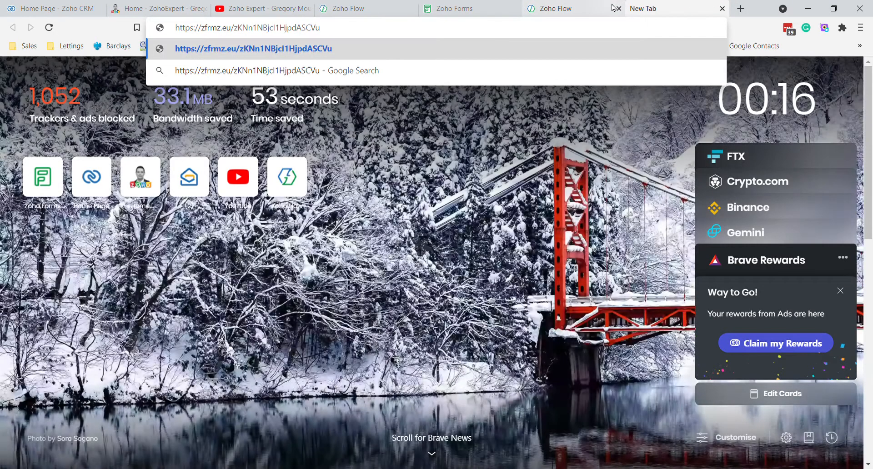
pyautogui.write('?m=')
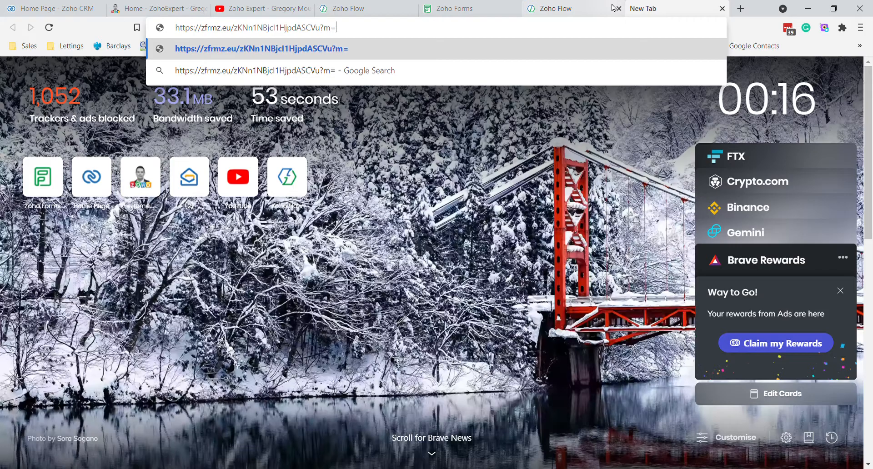
pyautogui.write('Potentials')
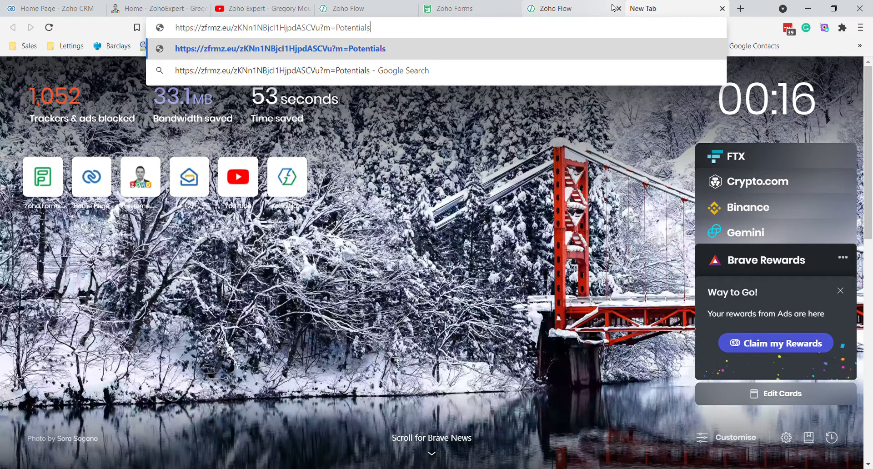
pyautogui.write('&')
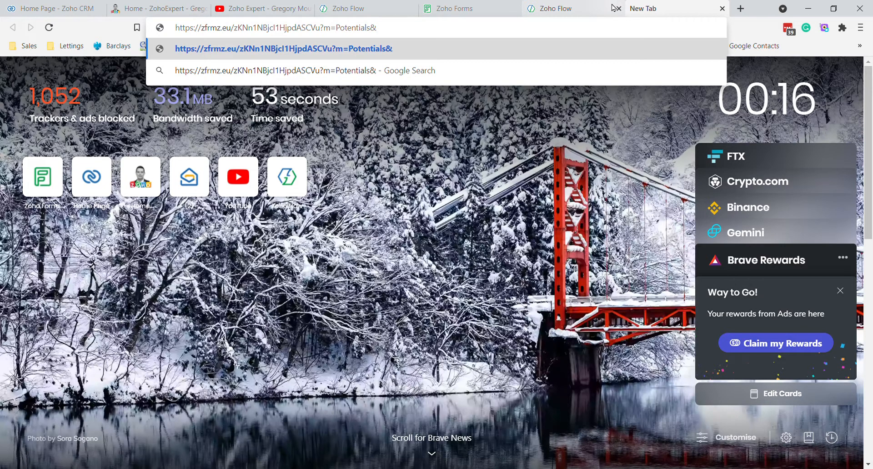
pyautogui.write('id=')
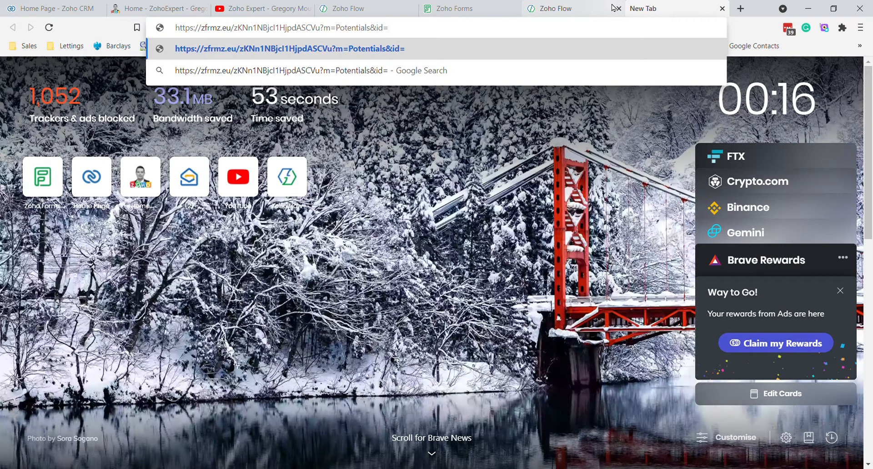
# Complete the prefill URL with the copied CRM record ID and "&type=Bank+Statement", then load the form
pyautogui.hotkey('alt', 'Tab')
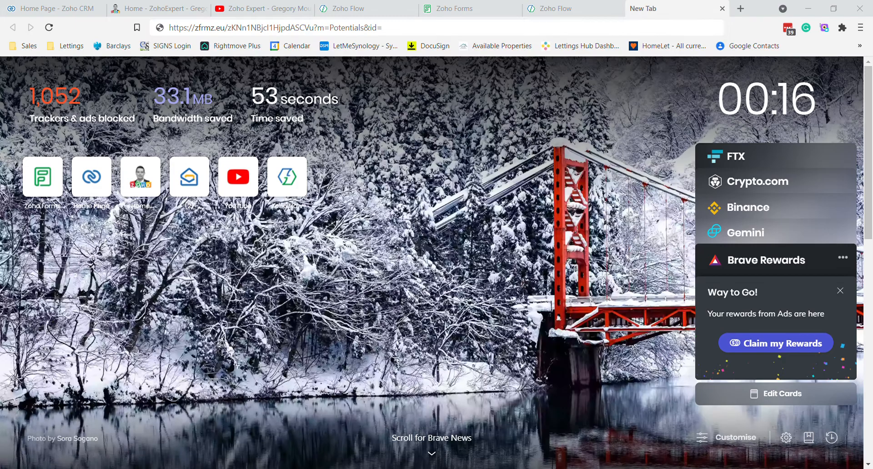
pyautogui.click(428, 36)
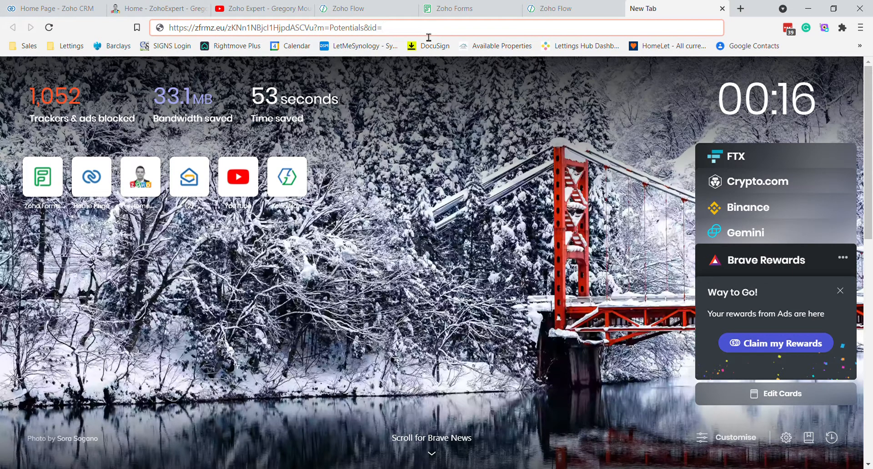
pyautogui.hotkey('ctrl', 'v')
pyautogui.write('&')
pyautogui.write('type')
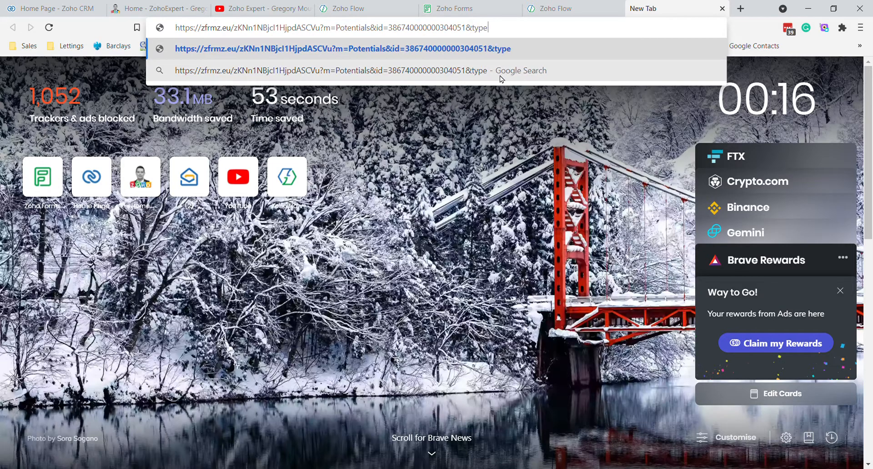
pyautogui.write('=Bank ')
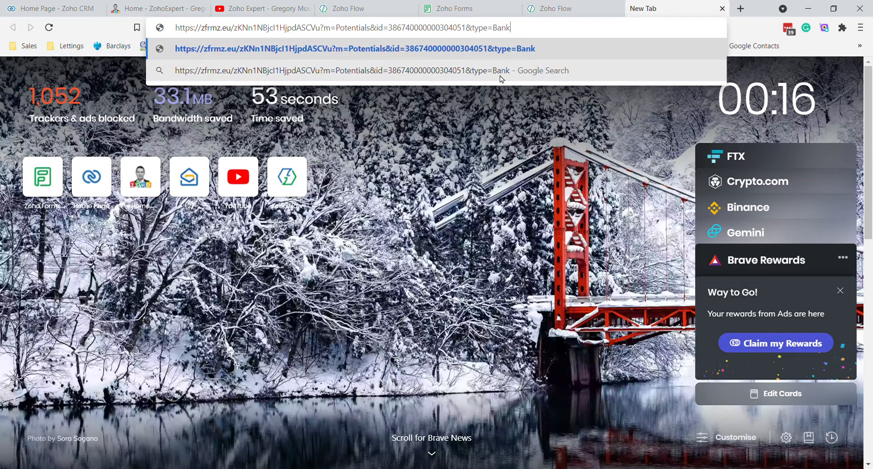
pyautogui.write('Statement')
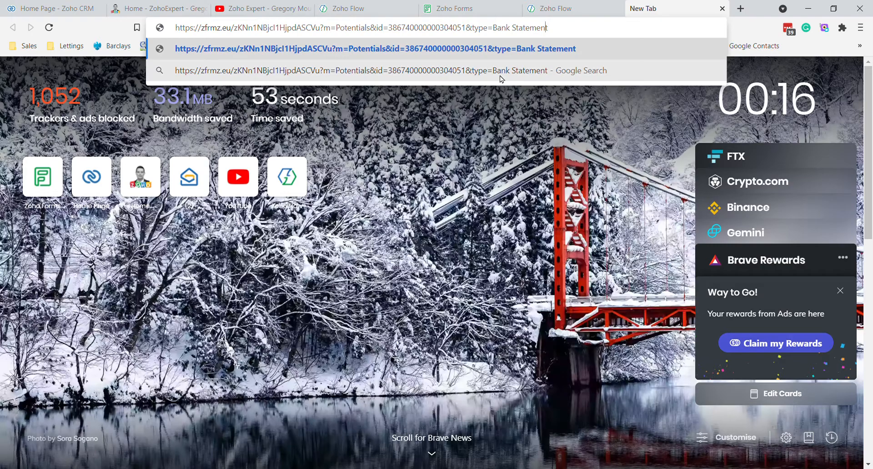
pyautogui.press('BackSpace')
pyautogui.write('+')
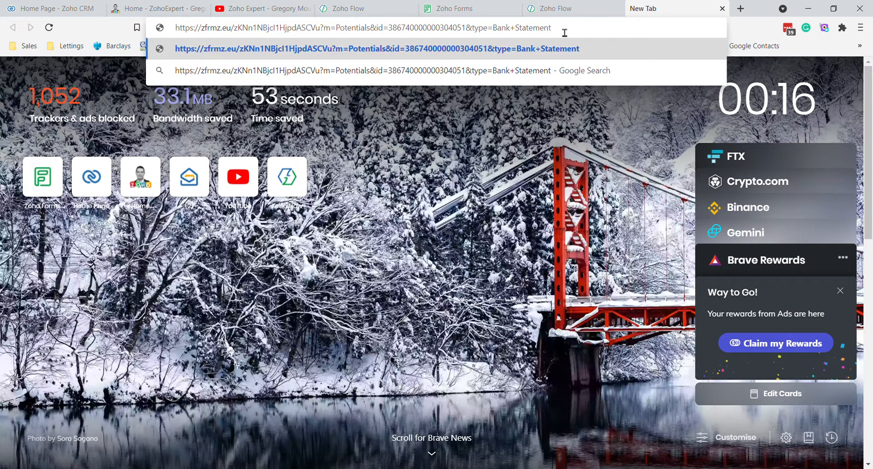
pyautogui.press('Return')
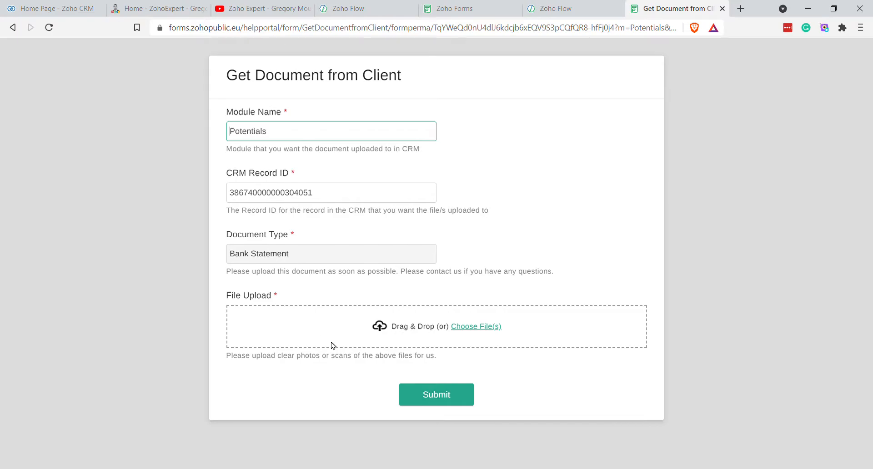
# Back in the Zoho Forms builder, set the Module Name field's visibility to Hide Field and save its properties
pyautogui.click(438, 10)
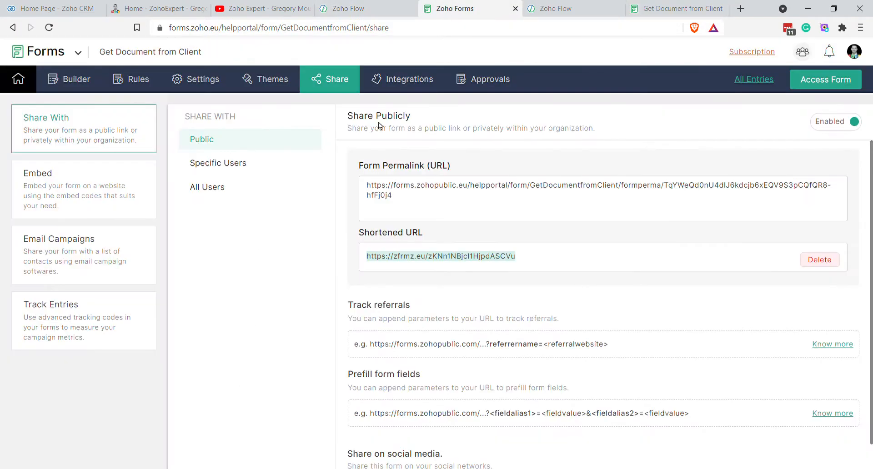
pyautogui.click(197, 82)
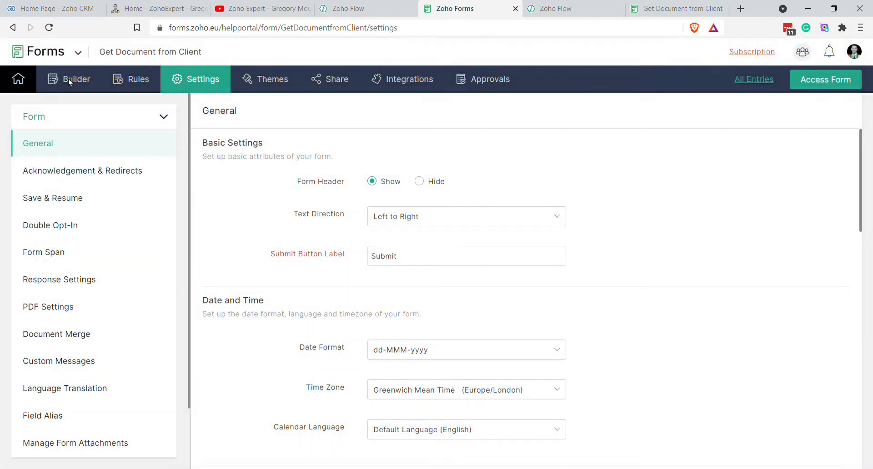
pyautogui.click(68, 78)
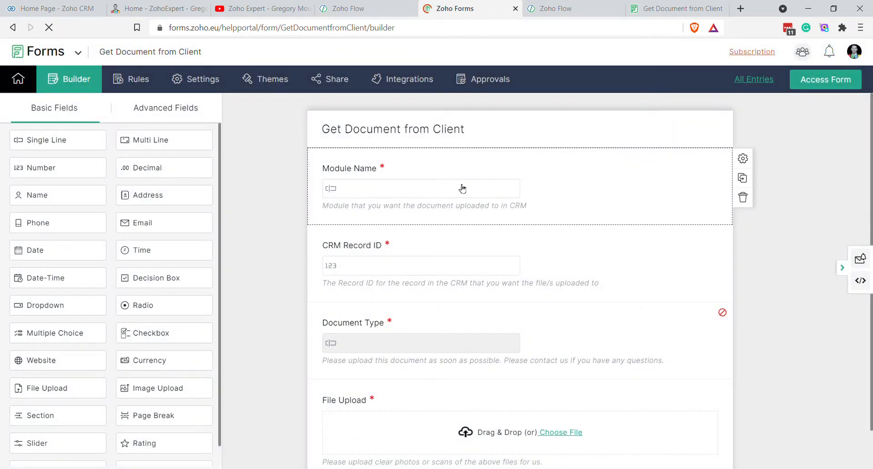
pyautogui.click(462, 186)
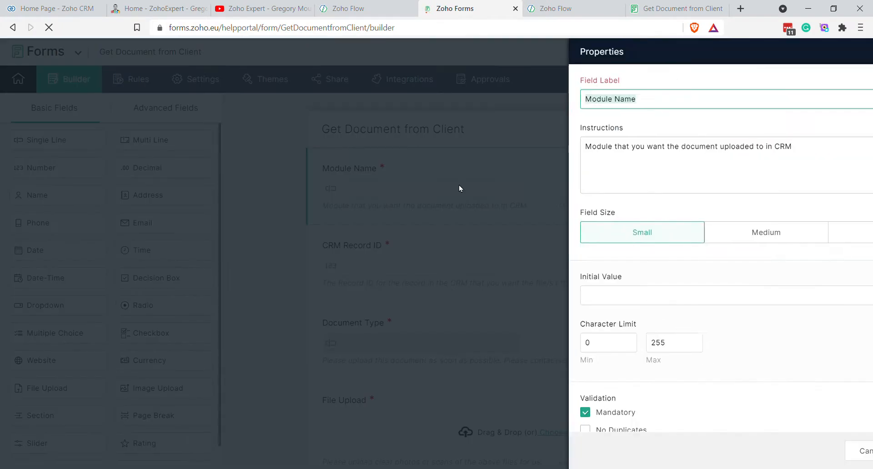
pyautogui.scroll(-4, 559, 382)
pyautogui.click(492, 312)
pyautogui.click(644, 6)
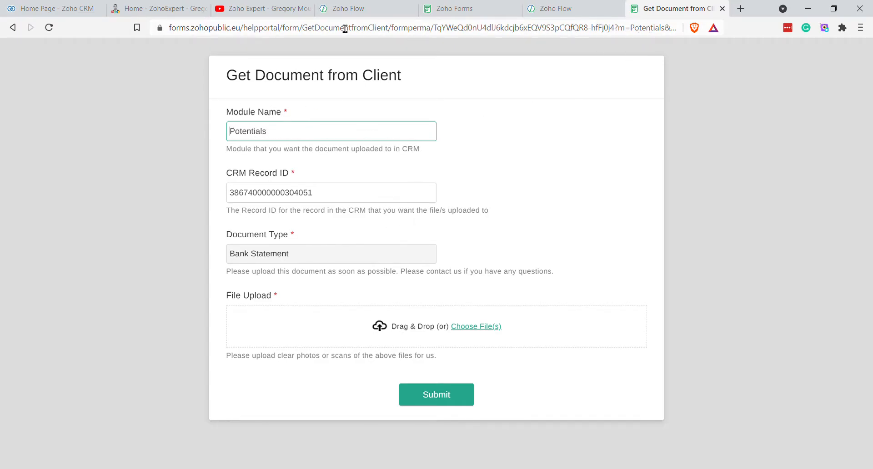
pyautogui.click(366, 13)
pyautogui.click(454, 9)
pyautogui.click(555, 10)
pyautogui.click(467, 9)
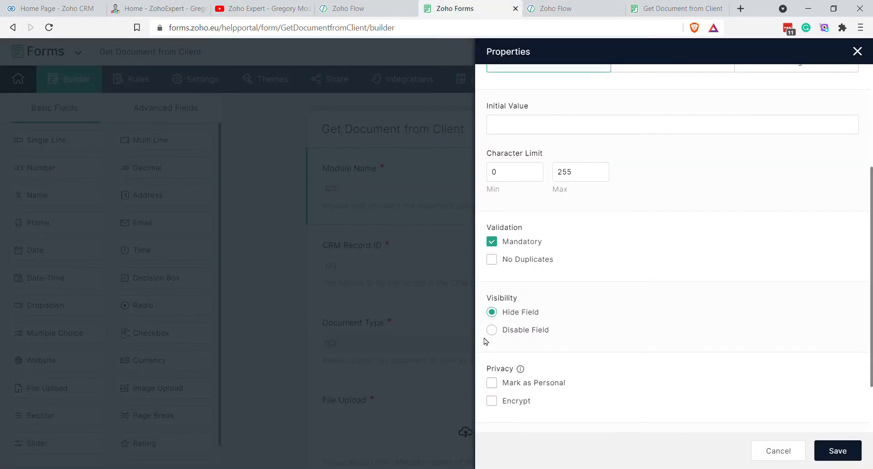
pyautogui.click(838, 450)
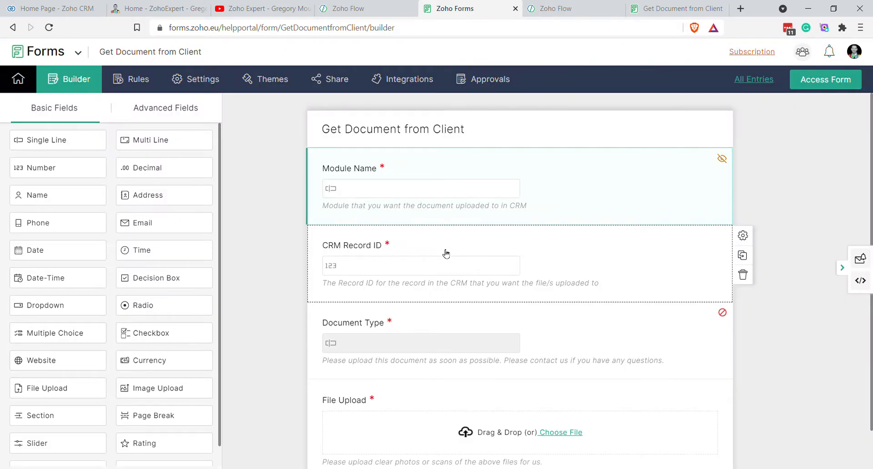
# Set the CRM Record ID field's visibility to Hide Field and save its properties
pyautogui.click(444, 255)
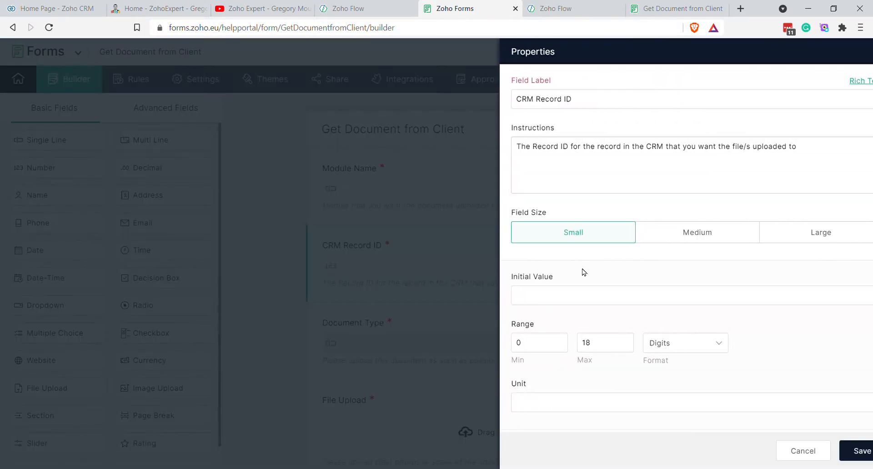
pyautogui.scroll(-5, 568, 359)
pyautogui.click(507, 322)
pyautogui.click(827, 451)
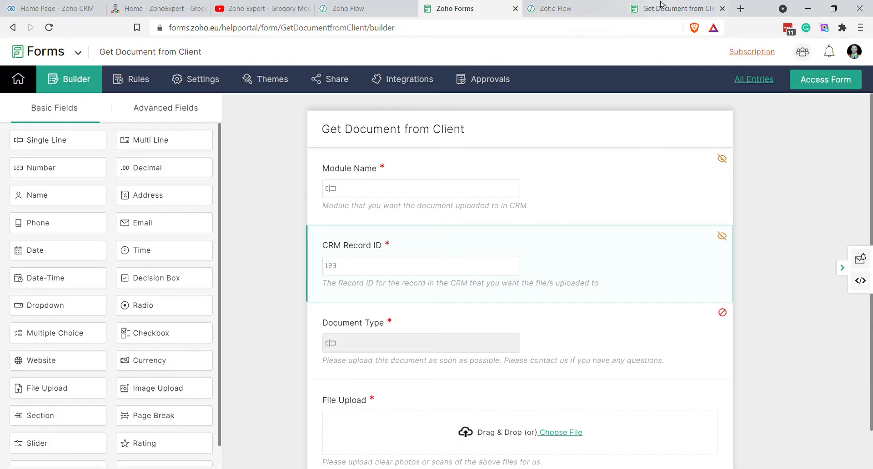
# Reload the prefilled public form to check which fields the client sees
pyautogui.click(648, 14)
pyautogui.click(250, 29)
pyautogui.press('Return')
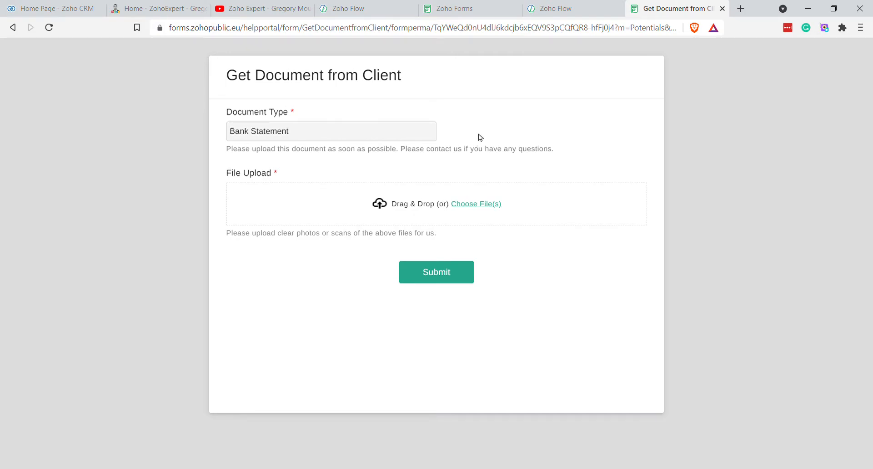
# Open the Zoho Flow list of flows in a new browser tab
pyautogui.click(739, 9)
pyautogui.write('flow.zoho.eu/#/workspace/default/flows')
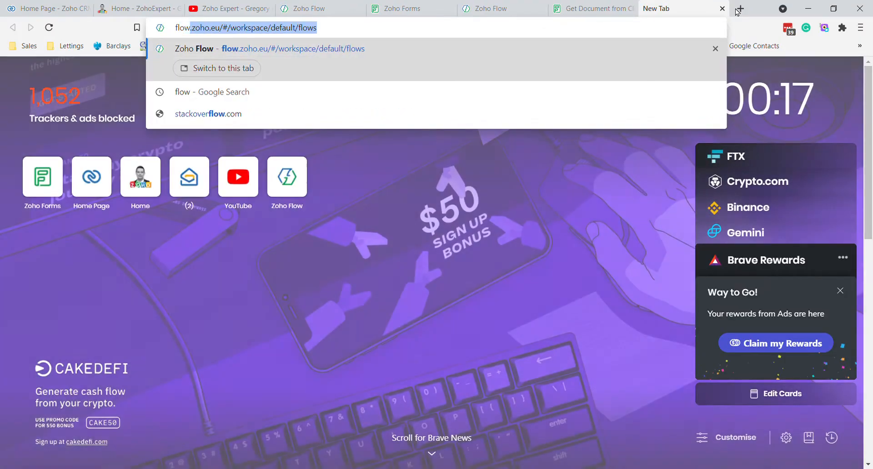
pyautogui.press('Return')
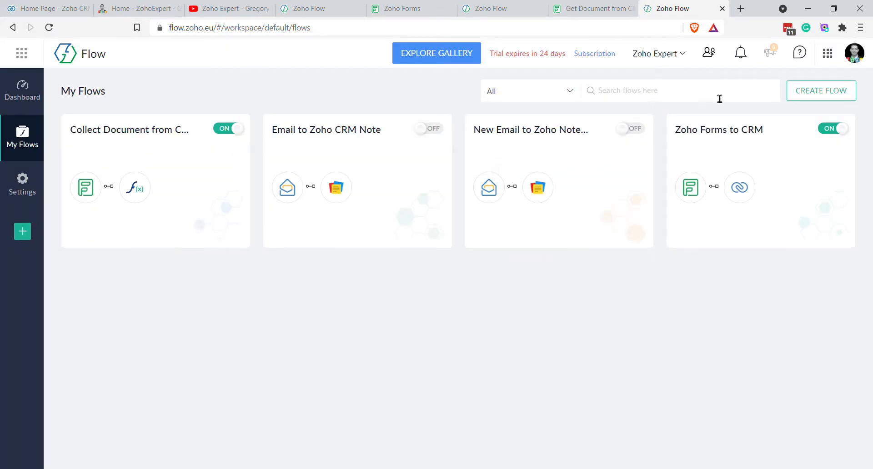
# Create a new flow named "Zoho Form Uploads to CRM" without a description
pyautogui.click(807, 99)
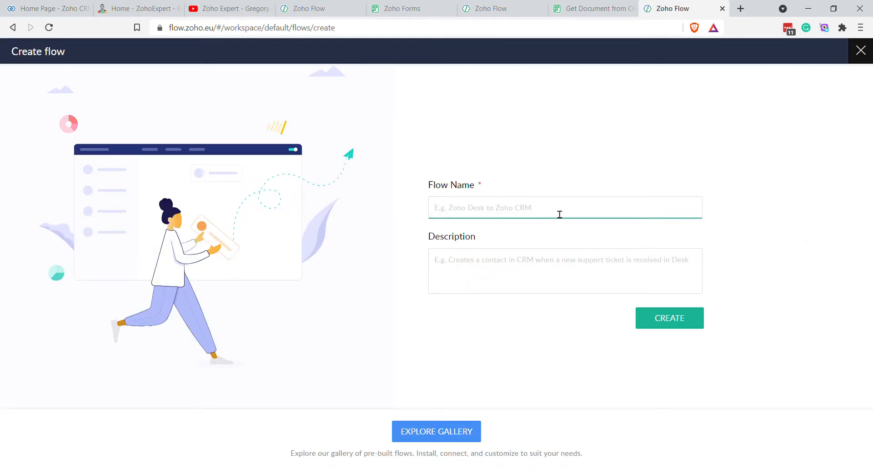
pyautogui.write('C')
pyautogui.press('BackSpace')
pyautogui.press('BackSpace')
pyautogui.write('Docs')
pyautogui.press('BackSpace')
pyautogui.press('BackSpace')
pyautogui.press('BackSpace')
pyautogui.press('BackSpace')
pyautogui.write('Zoho Form Uploads to CRM')
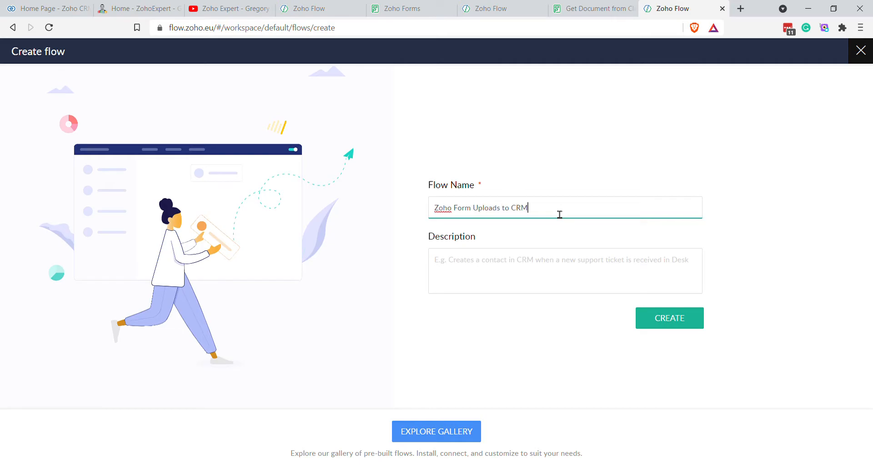
pyautogui.click(665, 316)
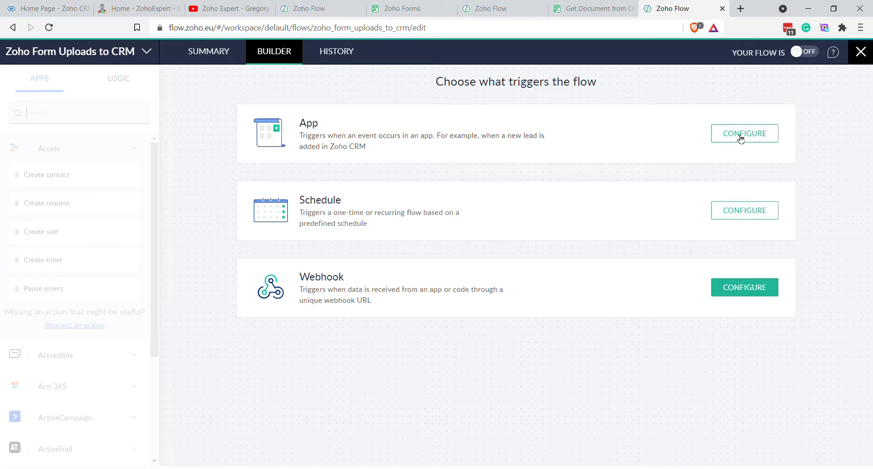
# Configure an app trigger for the flow and choose Zoho Forms as the trigger app
pyautogui.click(738, 139)
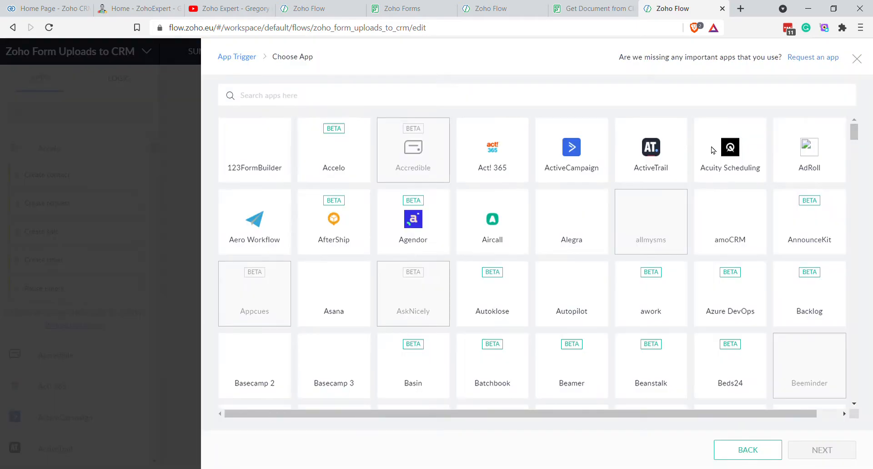
pyautogui.write('forms')
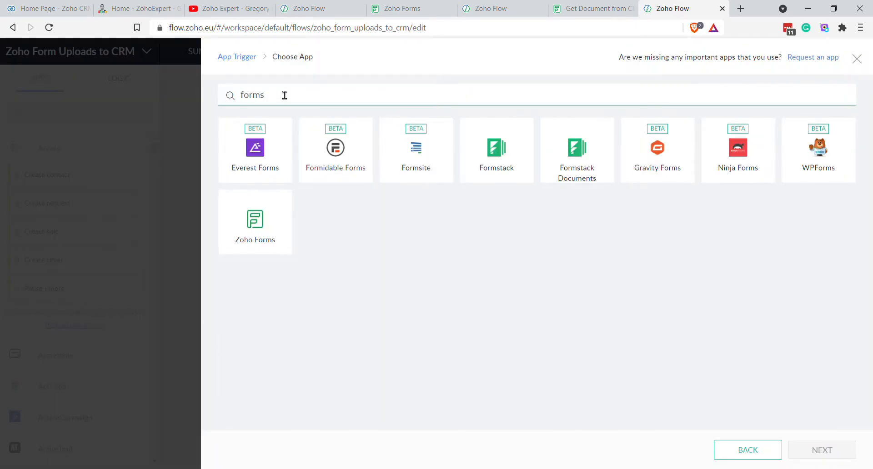
pyautogui.click(281, 242)
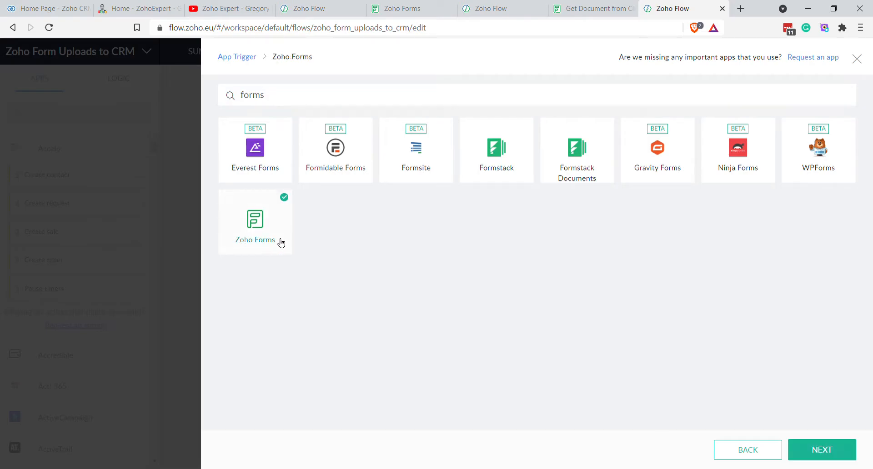
pyautogui.click(823, 450)
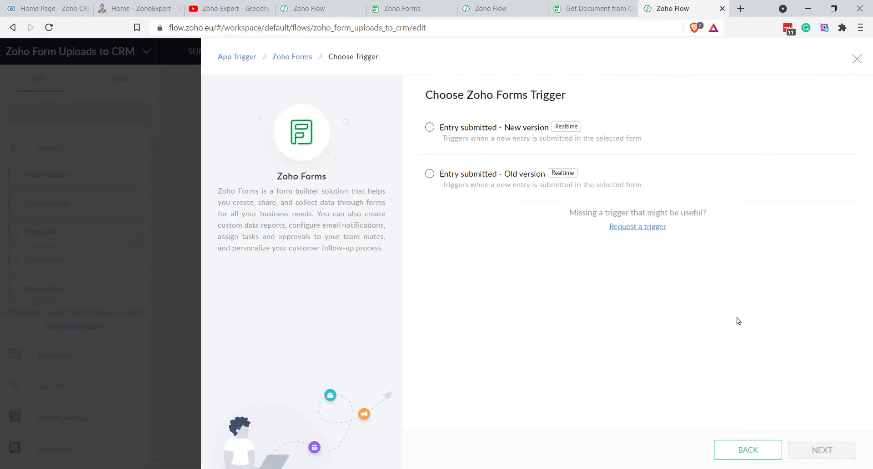
# Select "Entry submitted - New version" as the Zoho Forms trigger
pyautogui.click(460, 132)
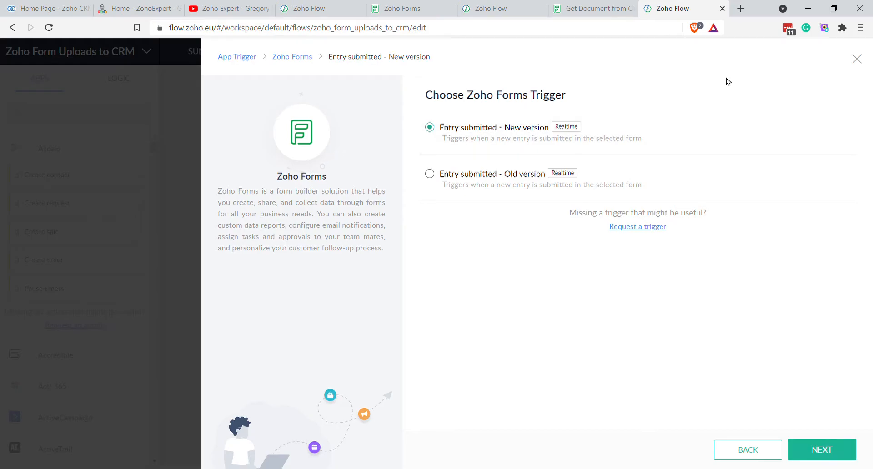
pyautogui.hotkey('ctrl', '+')
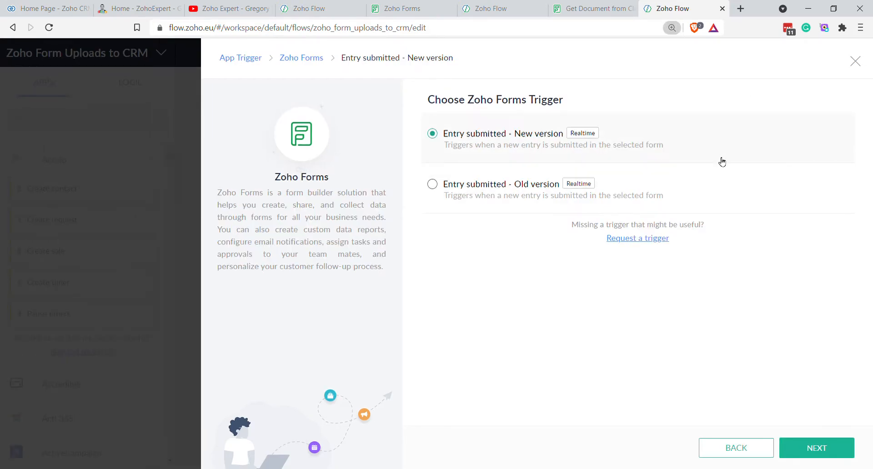
pyautogui.hotkey('ctrl', '+')
pyautogui.hotkey('ctrl', '+')
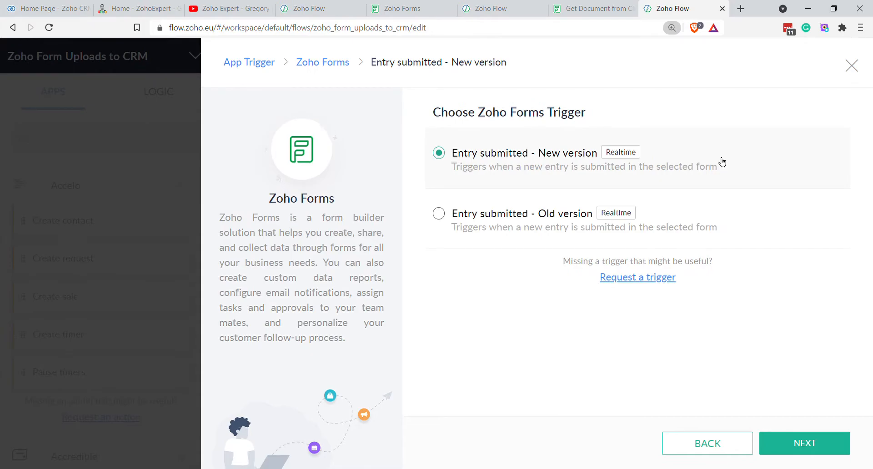
pyautogui.hotkey('ctrl', '+')
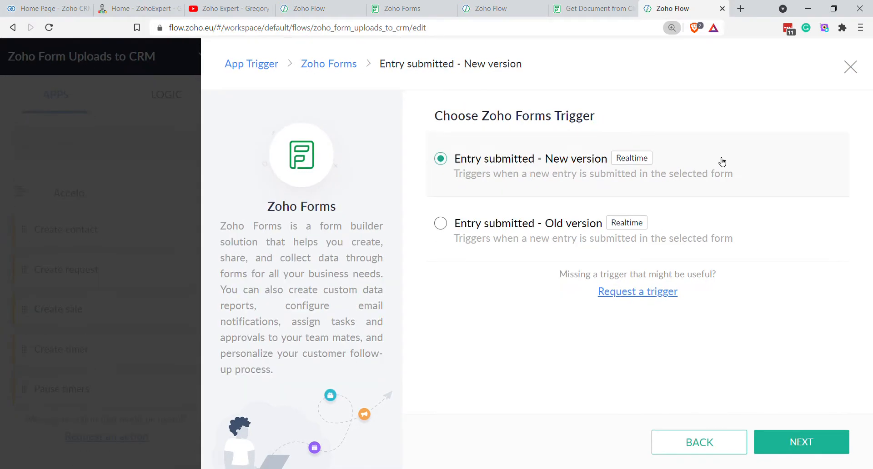
# Create and authorize a new Zoho Forms connection named "Zoho Forms" covering all triggers and actions for the entry-submitted trigger
pyautogui.hotkey('ctrl', '-')
pyautogui.hotkey('ctrl', '-')
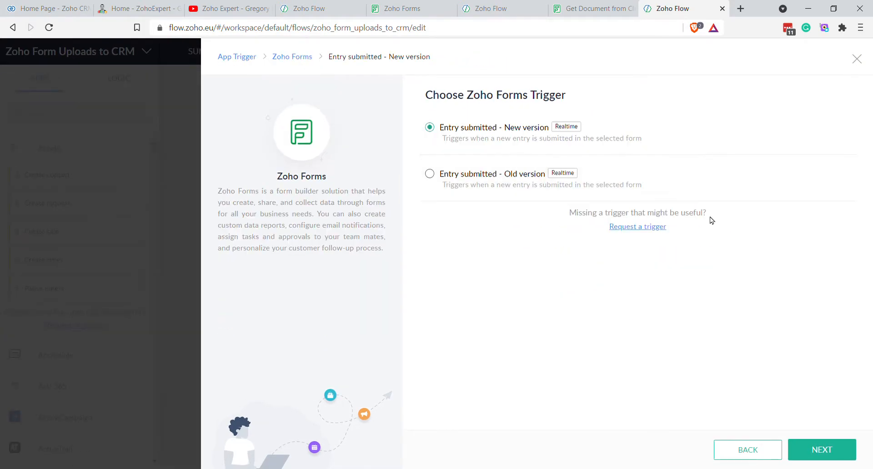
pyautogui.click(844, 448)
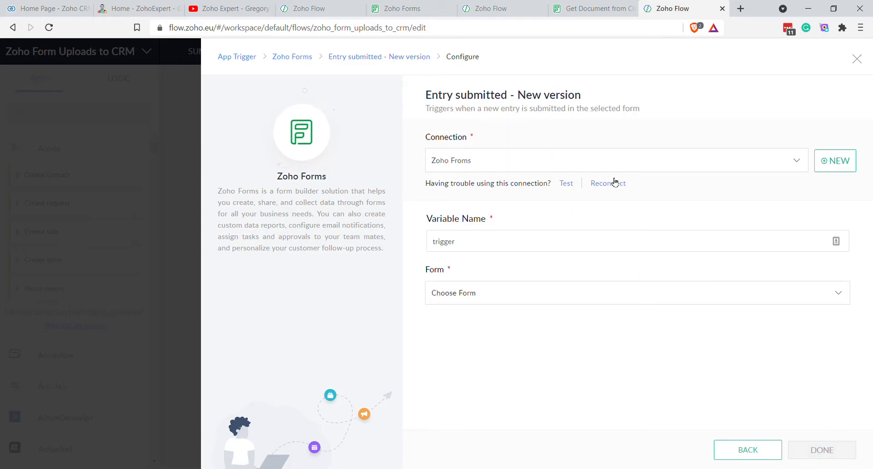
pyautogui.click(847, 164)
pyautogui.click(573, 213)
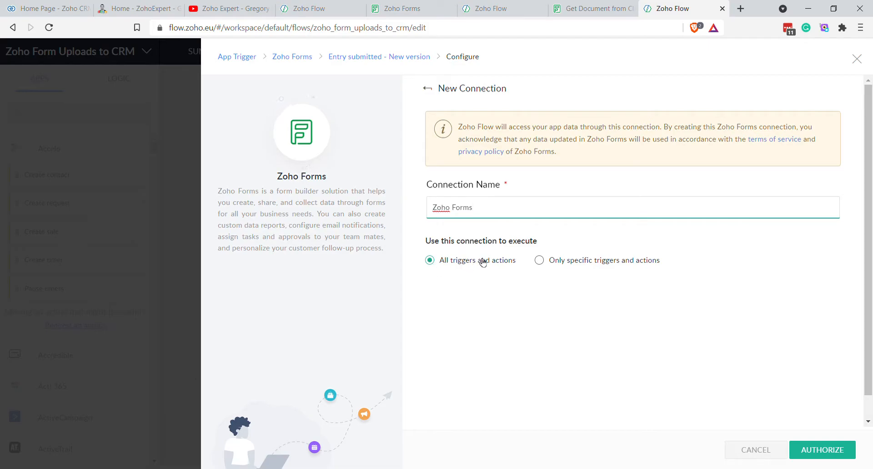
pyautogui.click(823, 453)
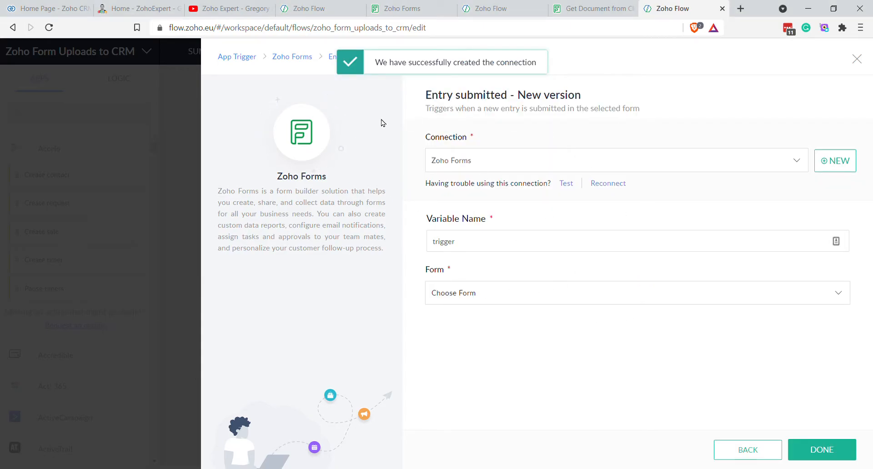
# Set the trigger's form to "Get Document from Client" and finish the trigger, checking it against the open public form
pyautogui.click(515, 296)
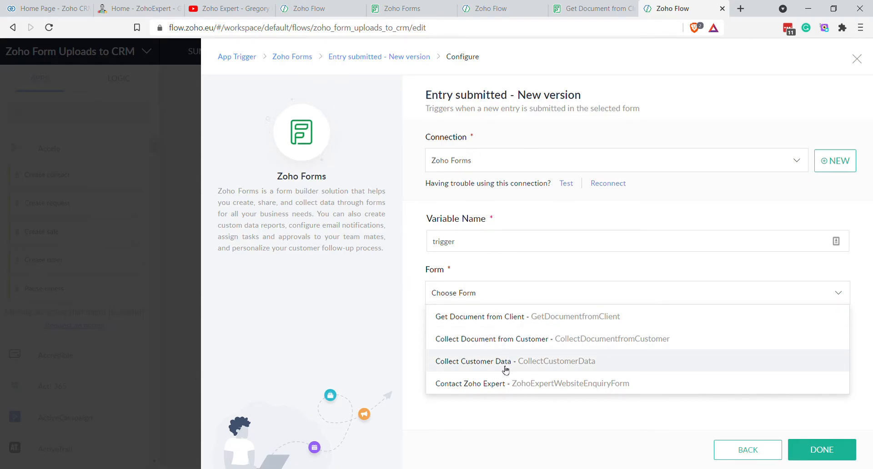
pyautogui.click(527, 317)
pyautogui.click(589, 10)
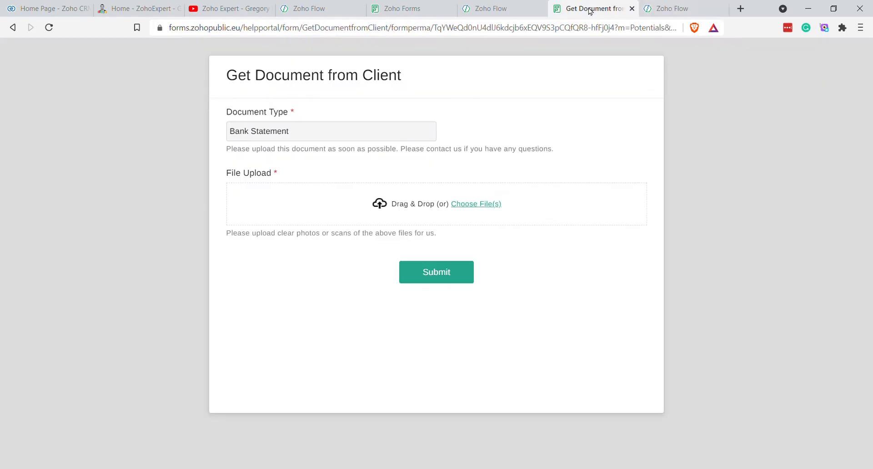
pyautogui.click(671, 6)
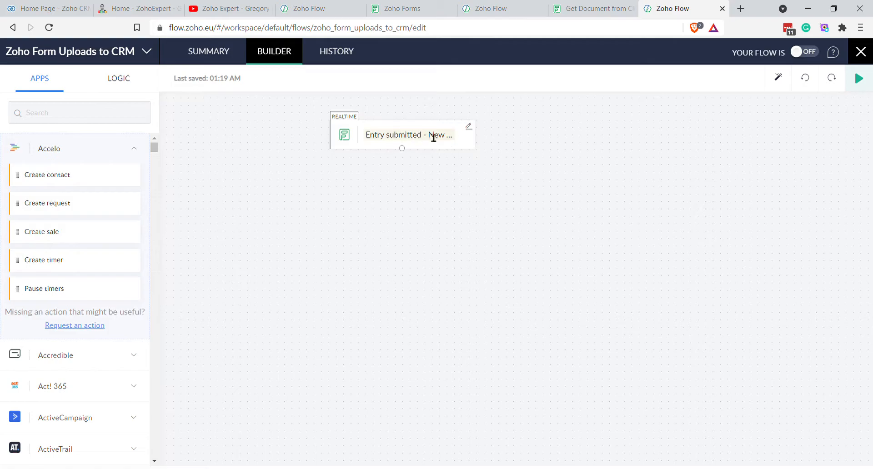
pyautogui.click(591, 8)
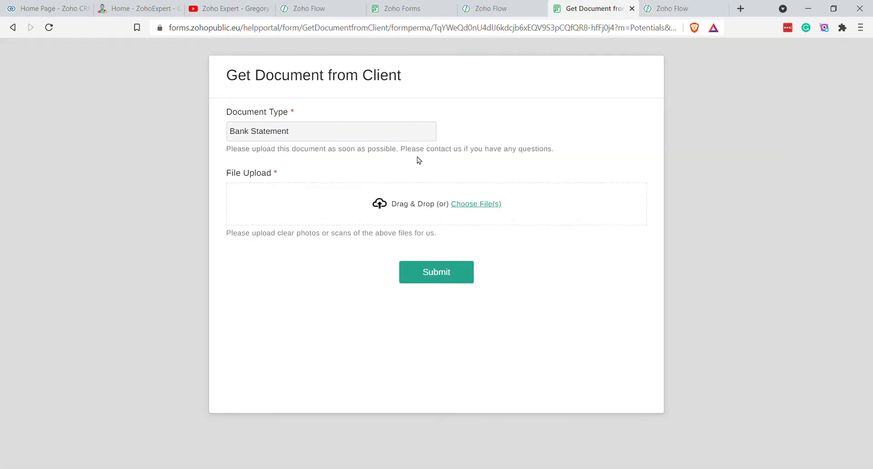
pyautogui.click(677, 9)
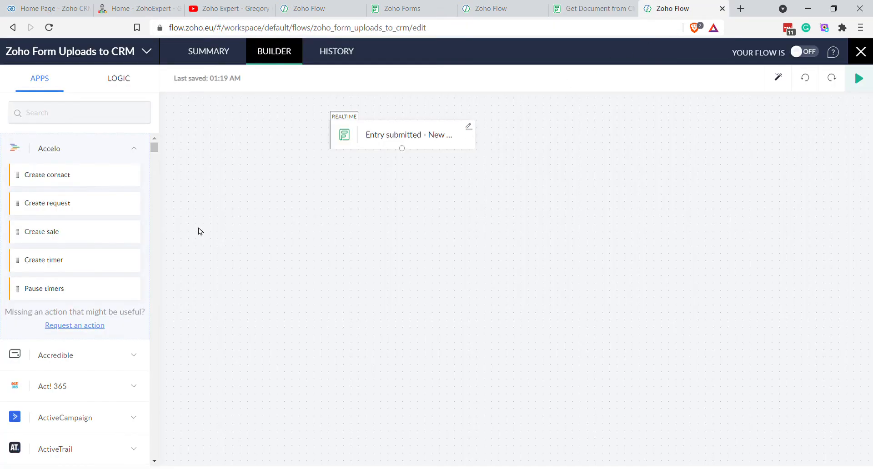
# Start a new custom function in the flow's logic and name it Attach_Files_From_Forms_to_CRM
pyautogui.click(75, 122)
pyautogui.click(137, 81)
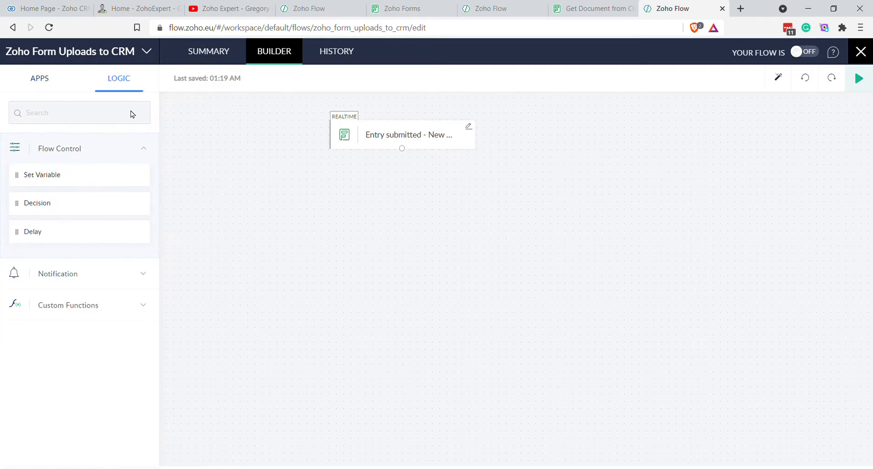
pyautogui.click(141, 308)
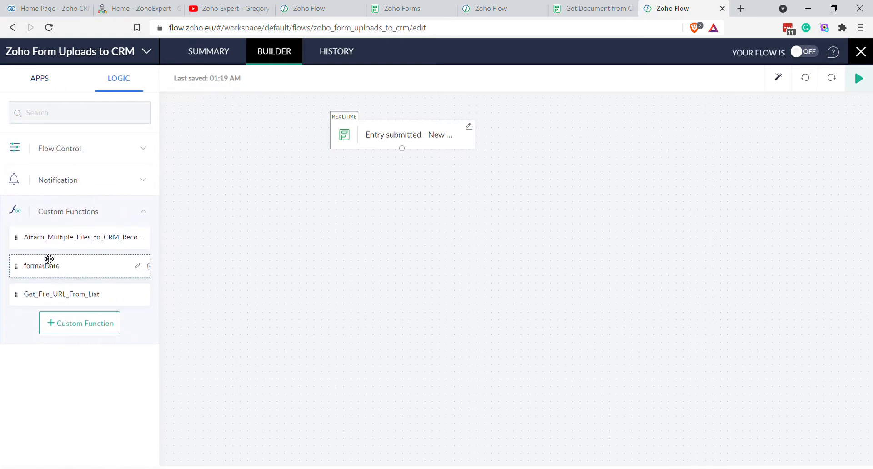
pyautogui.click(86, 324)
pyautogui.click(465, 162)
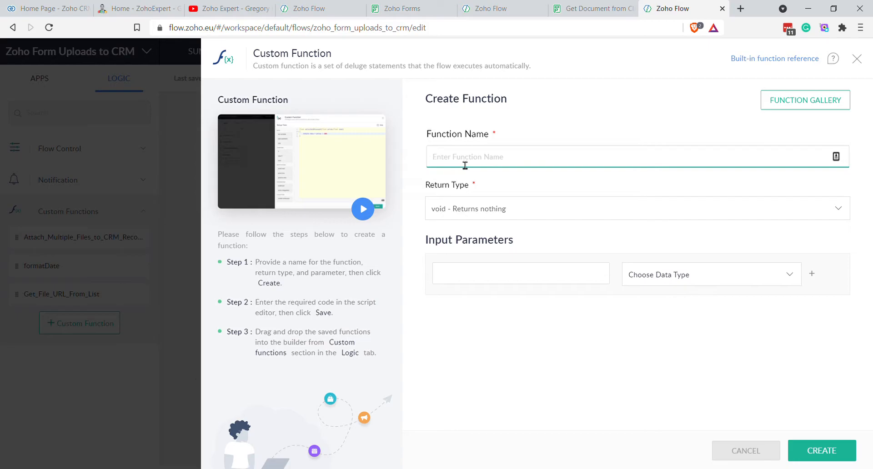
pyautogui.write('Attach_Files_From_Forms_to_CRM')
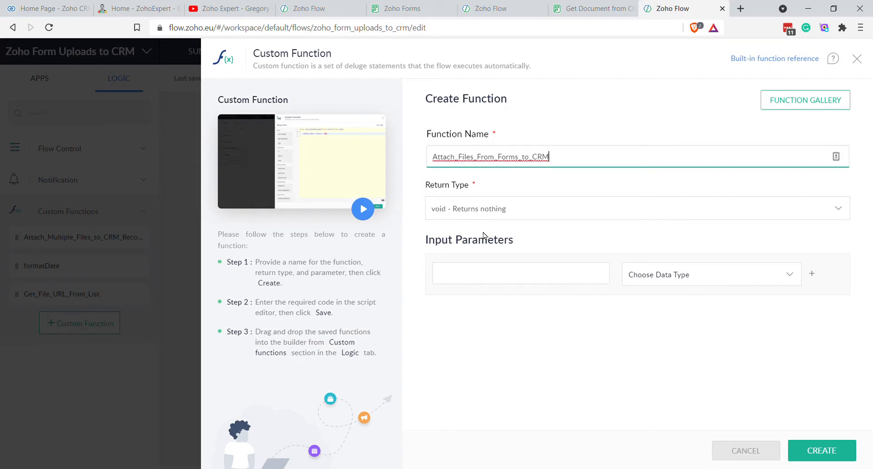
# Define the function's first input parameter as Files_List with the list data type
pyautogui.click(498, 277)
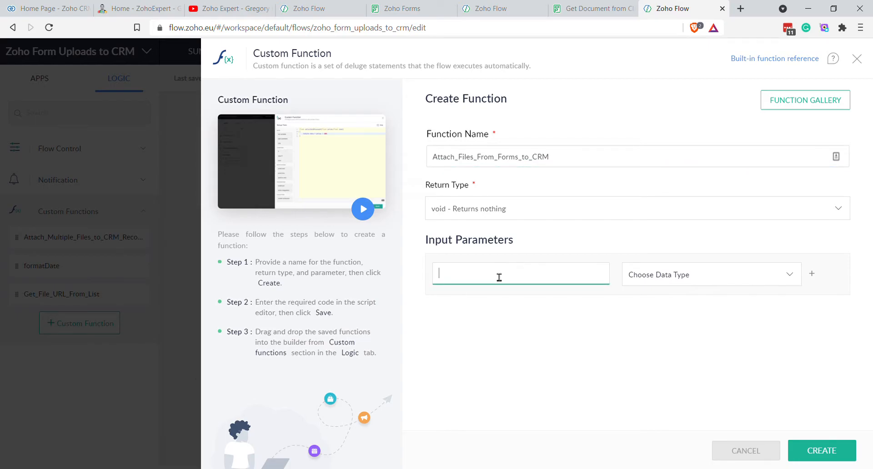
pyautogui.click(659, 278)
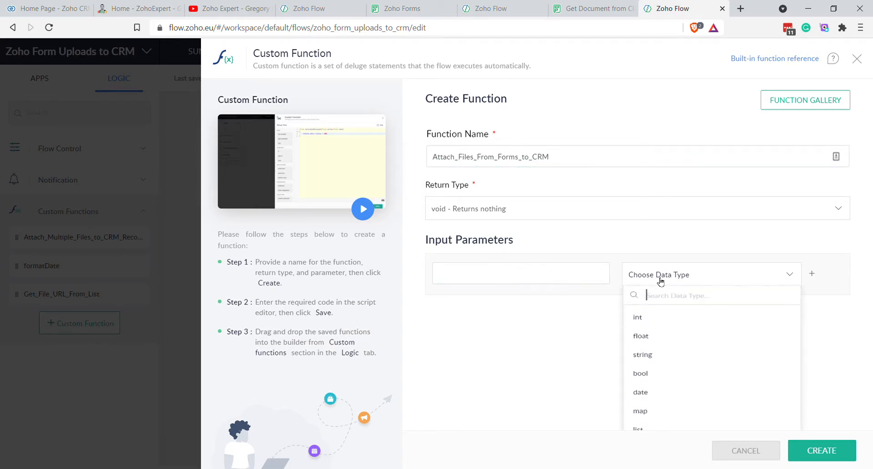
pyautogui.scroll(-1, 661, 318)
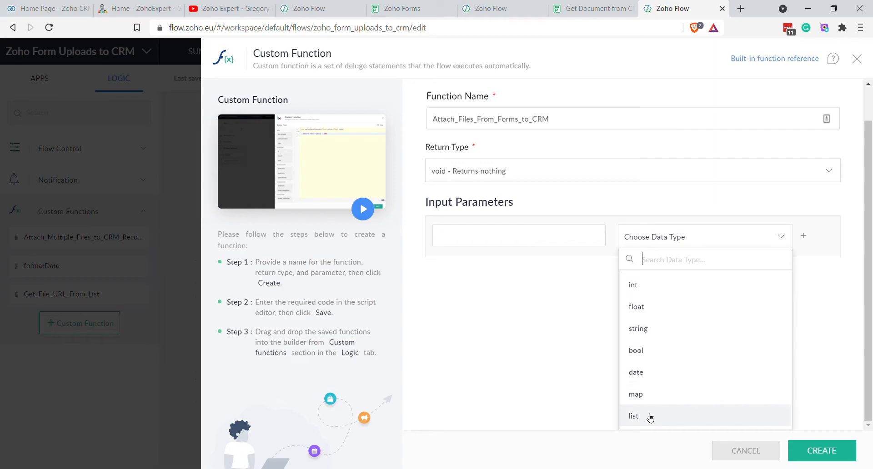
pyautogui.click(650, 416)
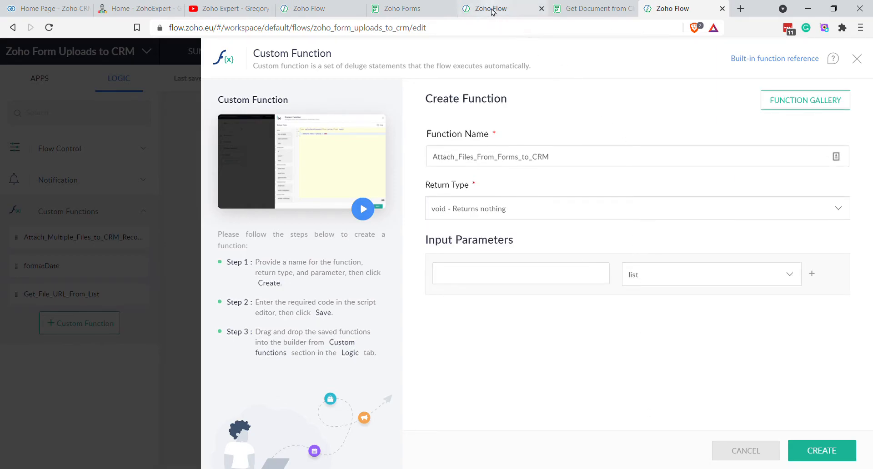
pyautogui.click(526, 282)
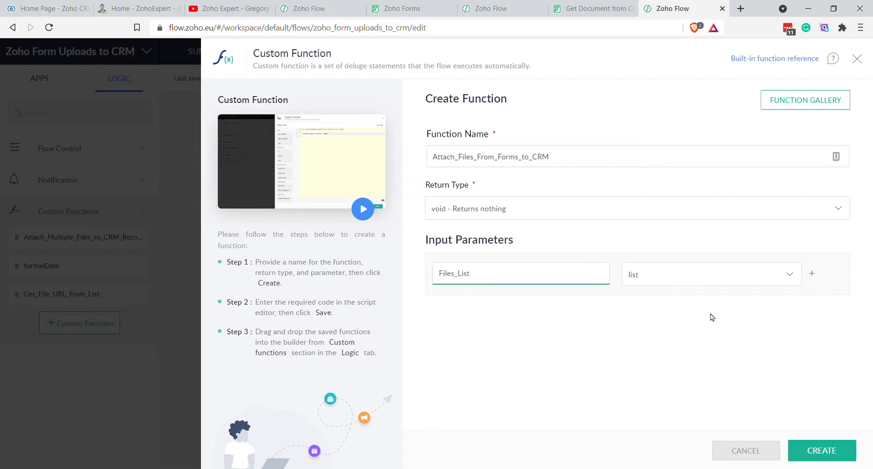
# Add a second input parameter named Module_Name with the string data type
pyautogui.click(812, 273)
pyautogui.click(494, 312)
pyautogui.click(662, 309)
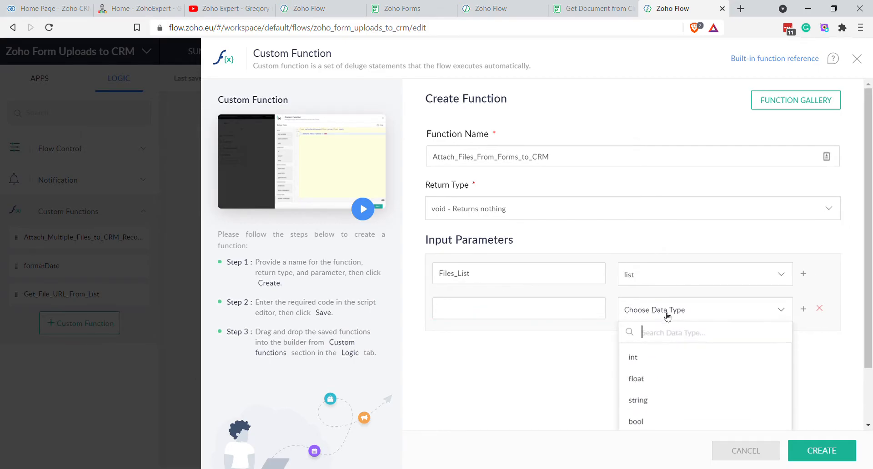
pyautogui.click(672, 405)
pyautogui.click(561, 314)
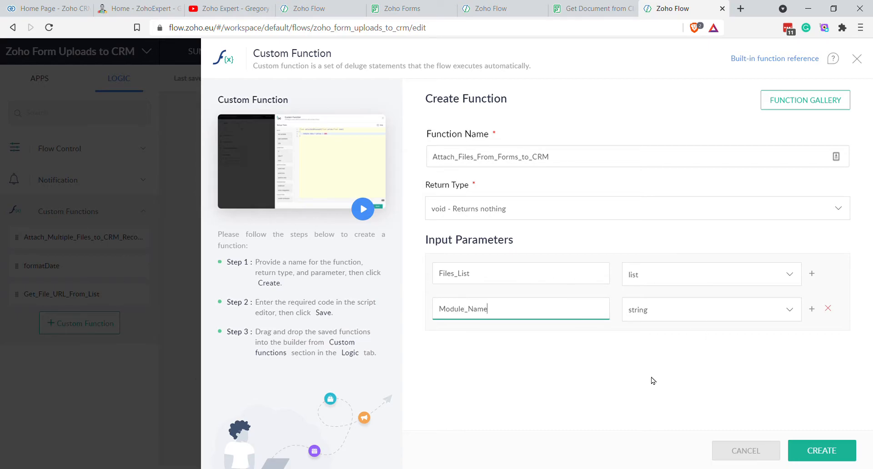
# Add a third input parameter named Record_ID with the int data type
pyautogui.click(811, 313)
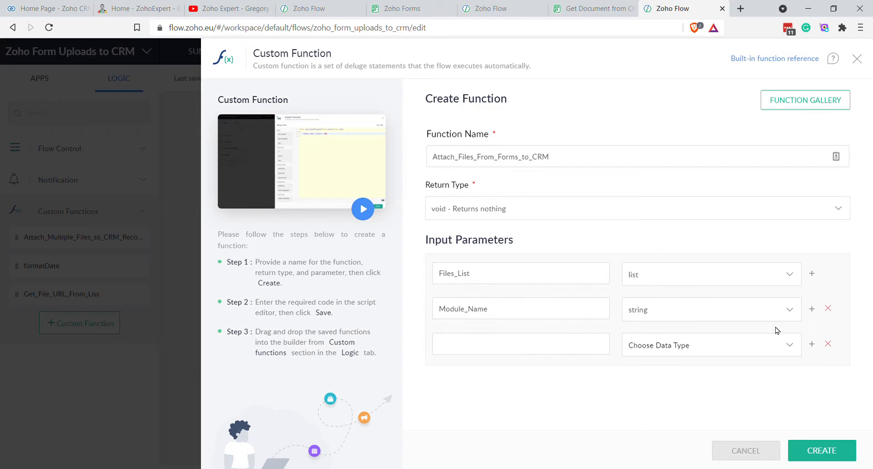
pyautogui.click(682, 343)
pyautogui.click(656, 392)
pyautogui.click(542, 355)
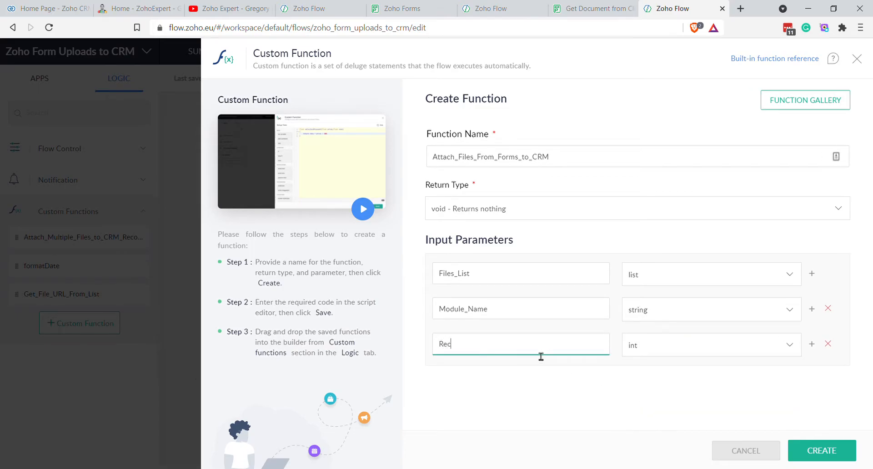
pyautogui.write('Record_ID')
# Compare the Module_Name and Record_ID parameters with the module and record ID values in the prefilled form link
pyautogui.click(486, 277)
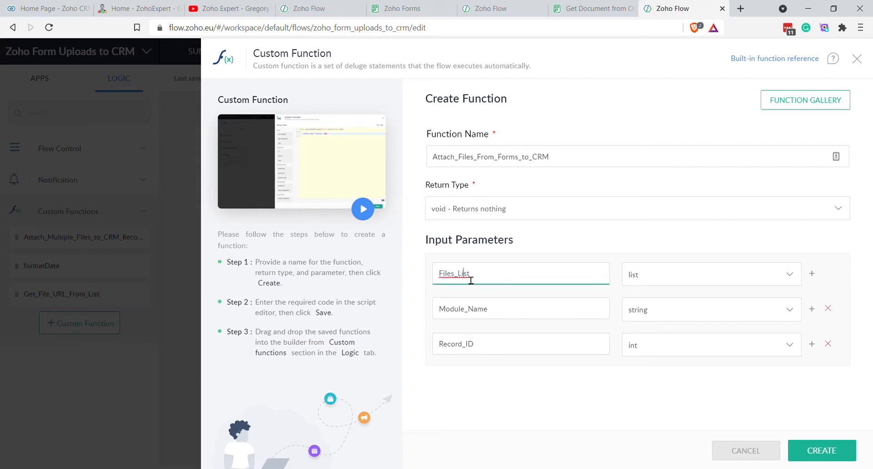
pyautogui.click(446, 311)
pyautogui.moveTo(500, 318); pyautogui.dragTo(448, 319)
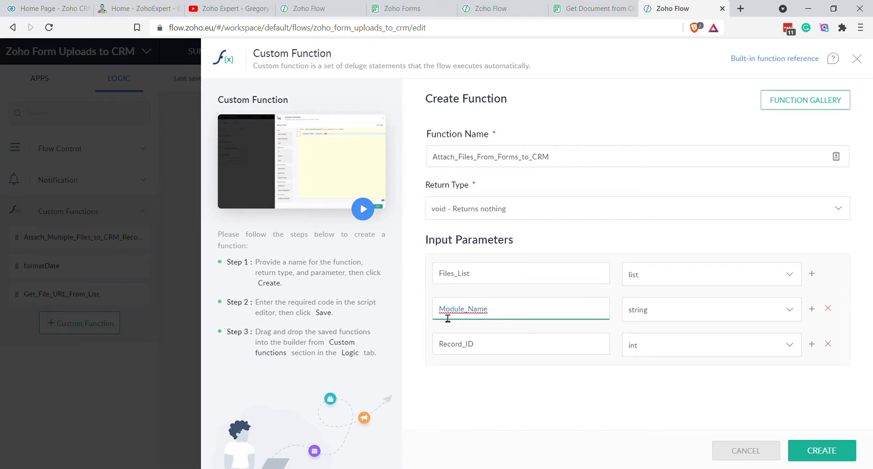
pyautogui.click(573, 8)
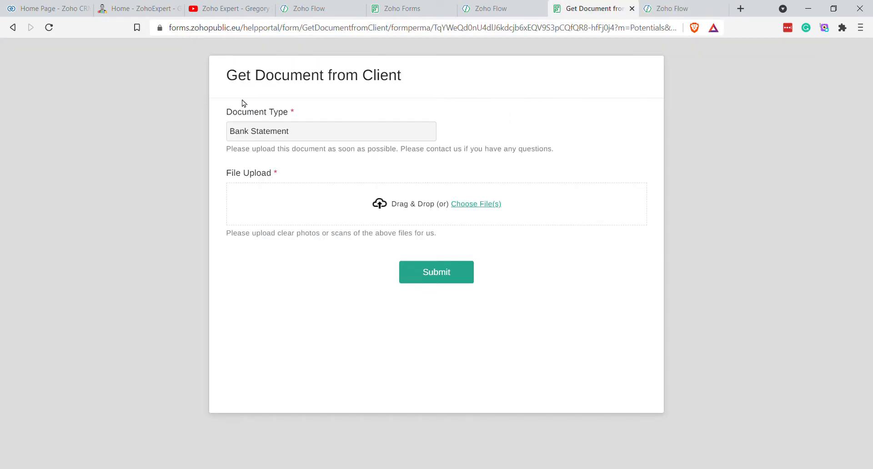
pyautogui.moveTo(636, 32); pyautogui.dragTo(667, 35)
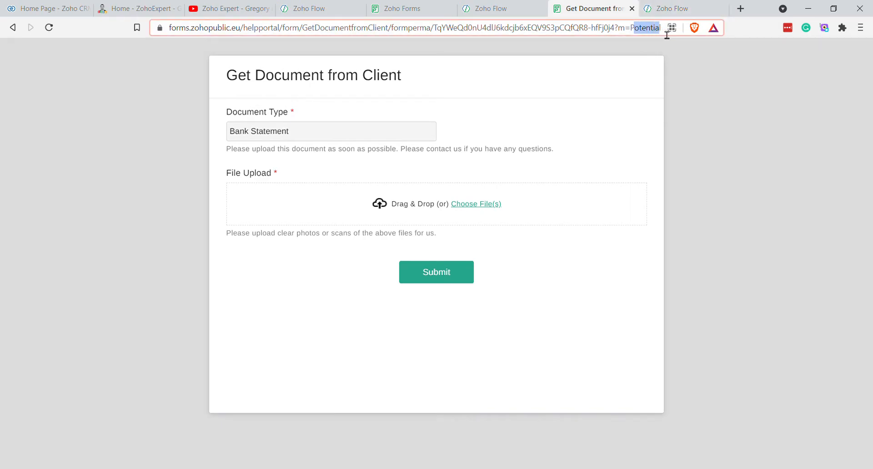
pyautogui.click(668, 8)
pyautogui.moveTo(497, 350); pyautogui.dragTo(444, 342)
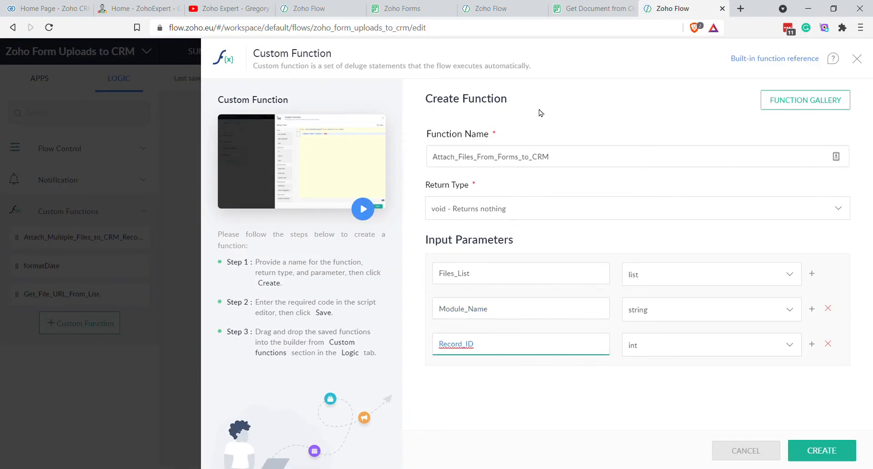
pyautogui.click(574, 7)
pyautogui.moveTo(610, 35); pyautogui.dragTo(704, 37)
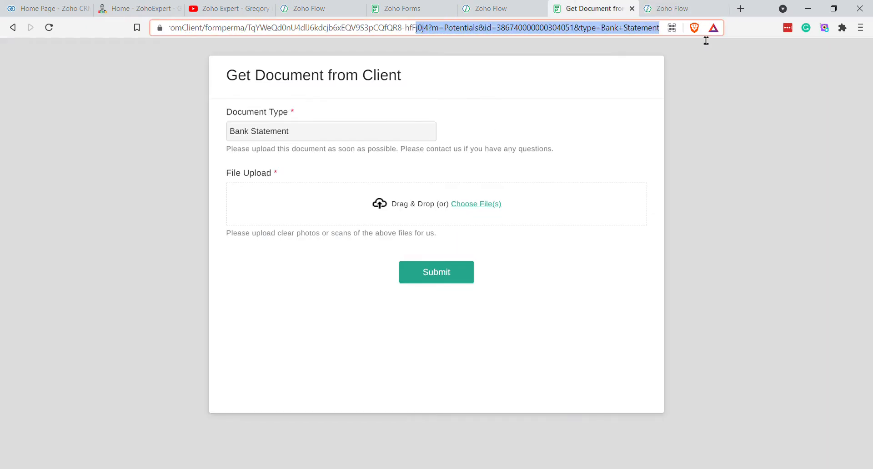
pyautogui.click(534, 29)
pyautogui.moveTo(497, 29); pyautogui.dragTo(581, 30)
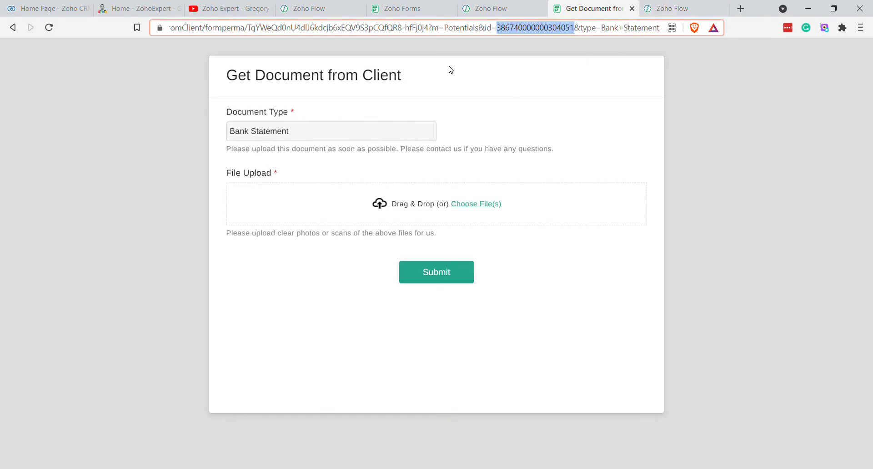
pyautogui.click(659, 10)
pyautogui.click(617, 231)
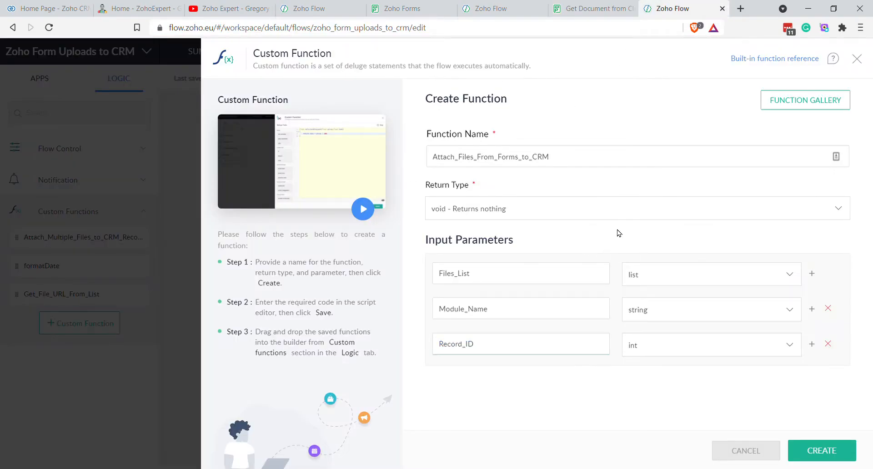
# Create the function and fill its empty body with the code copied from inside Attach_Multiple_Files_to_CRM_Record in the other flow
pyautogui.click(822, 450)
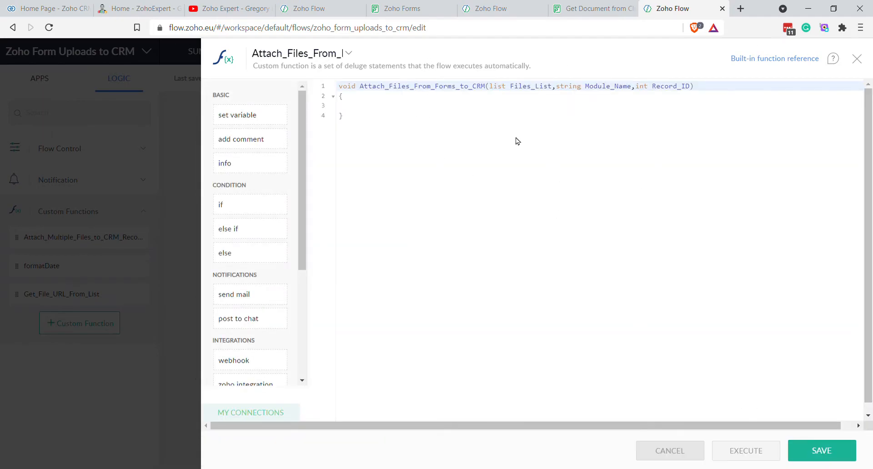
pyautogui.click(483, 13)
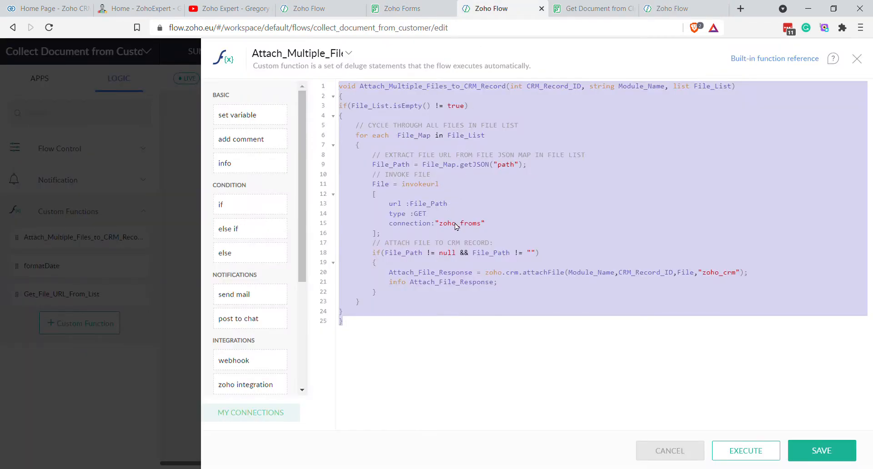
pyautogui.click(394, 186)
pyautogui.click(350, 311)
pyautogui.moveTo(350, 311); pyautogui.dragTo(334, 112)
pyautogui.hotkey('ctrl', 'c')
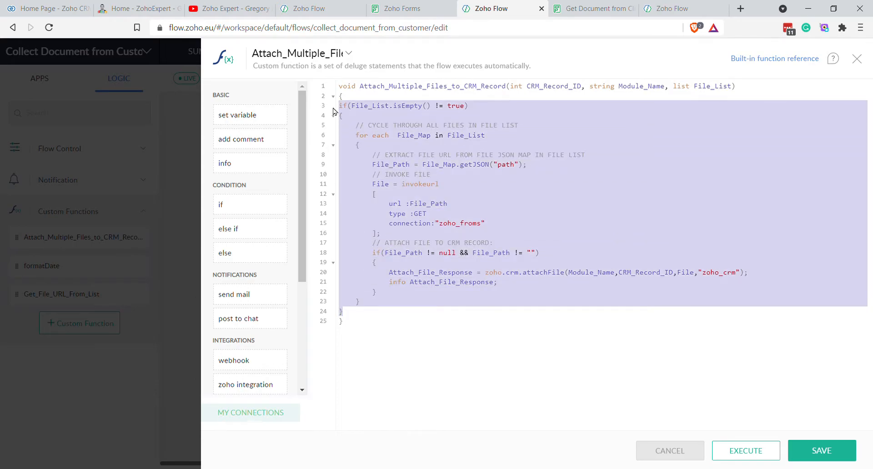
pyautogui.click(673, 8)
pyautogui.click(406, 112)
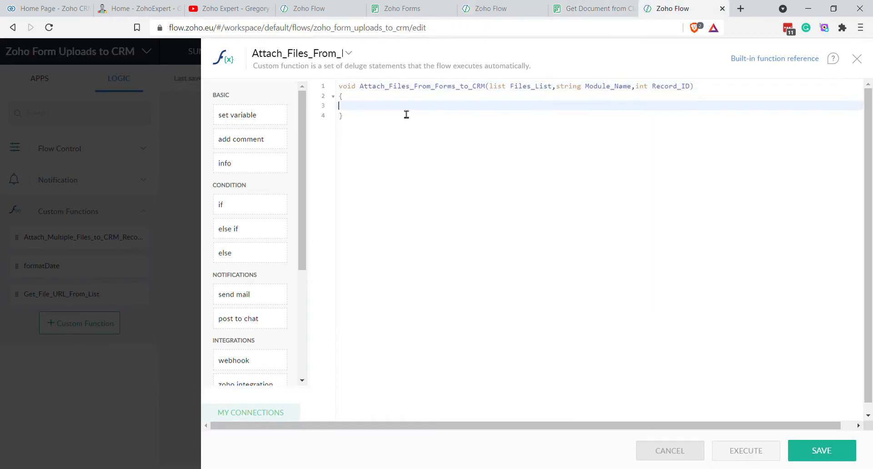
pyautogui.hotkey('ctrl', 'v')
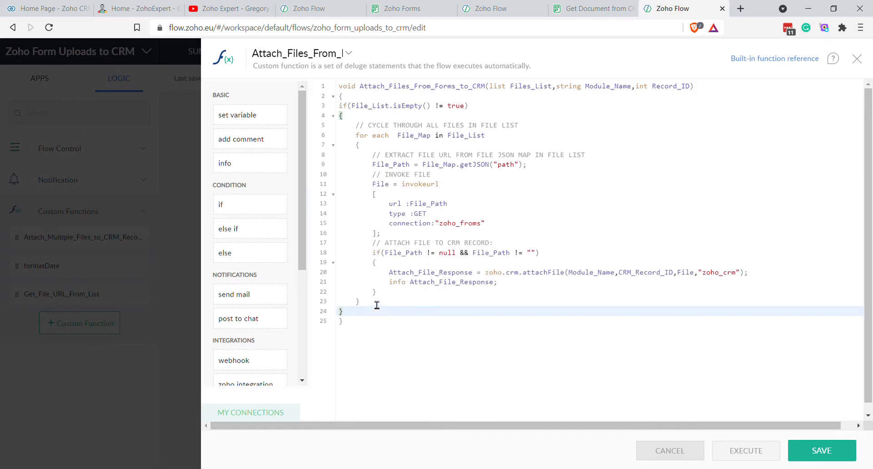
# Indent the whole pasted if block one level inside the function's outer braces
pyautogui.moveTo(358, 313); pyautogui.dragTo(329, 108)
pyautogui.press('Tab')
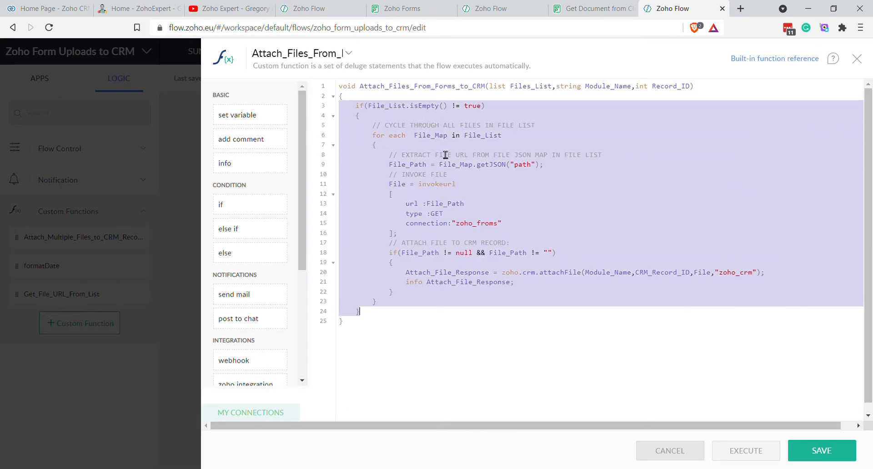
pyautogui.click(520, 125)
pyautogui.click(534, 100)
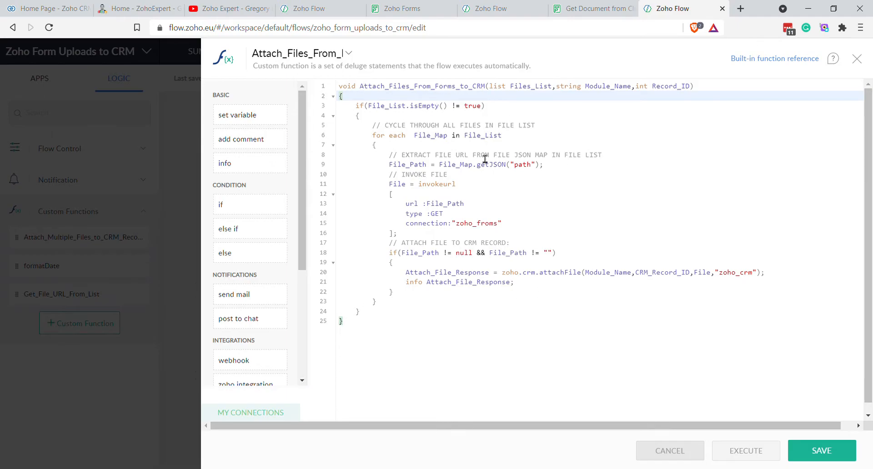
# Examine the function's declaration line: the void return type, the function name and its three input parameters
pyautogui.doubleClick(346, 87)
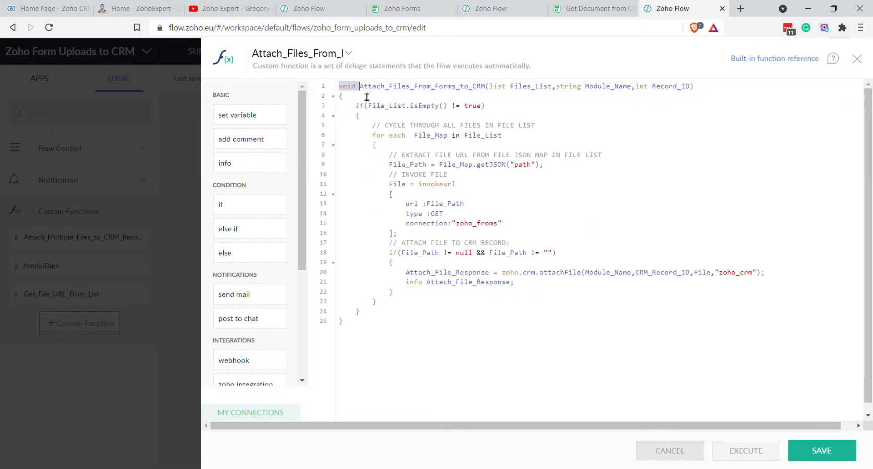
pyautogui.click(363, 93)
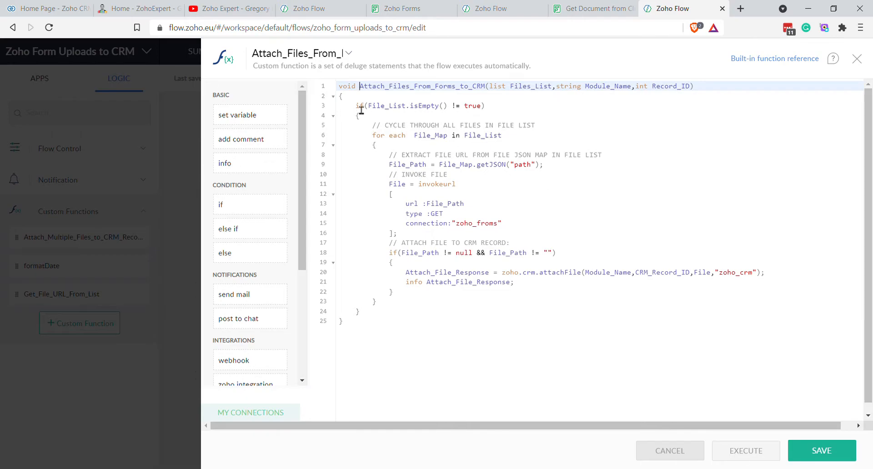
pyautogui.moveTo(349, 92); pyautogui.dragTo(363, 98)
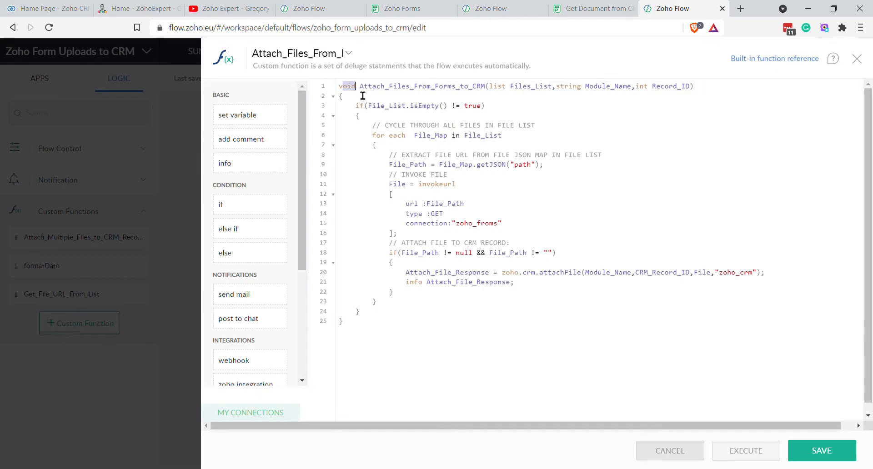
pyautogui.click(361, 96)
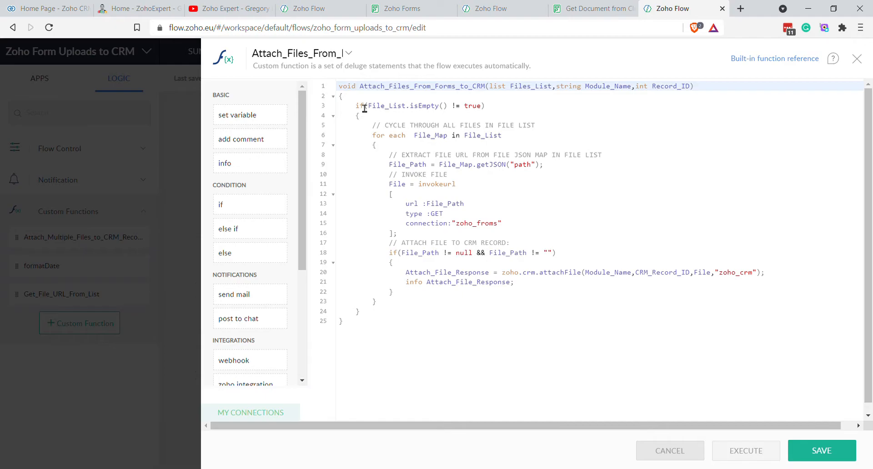
pyautogui.click(361, 106)
pyautogui.click(356, 97)
pyautogui.moveTo(367, 95); pyautogui.dragTo(490, 93)
pyautogui.click(463, 93)
pyautogui.click(518, 108)
pyautogui.click(498, 91)
pyautogui.moveTo(498, 91); pyautogui.dragTo(696, 90)
pyautogui.moveTo(684, 91)
pyautogui.mouseDown()
pyautogui.moveTo(494, 89)
pyautogui.moveTo(697, 93)
pyautogui.mouseUp()
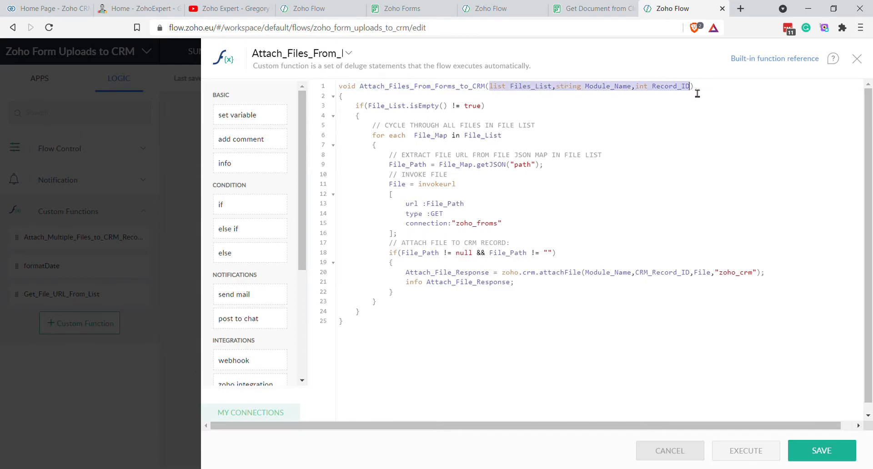
pyautogui.click(697, 93)
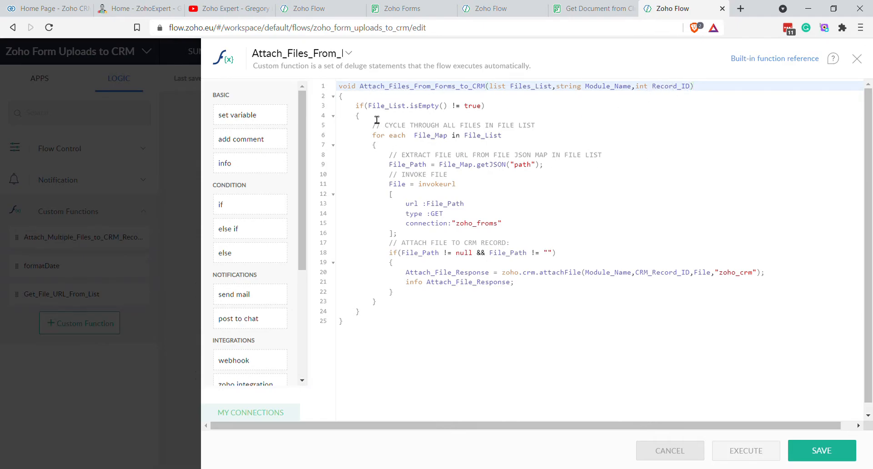
# Review the function body and compare File_List in the isEmpty condition with the list parameter name in the declaration
pyautogui.press('Down')
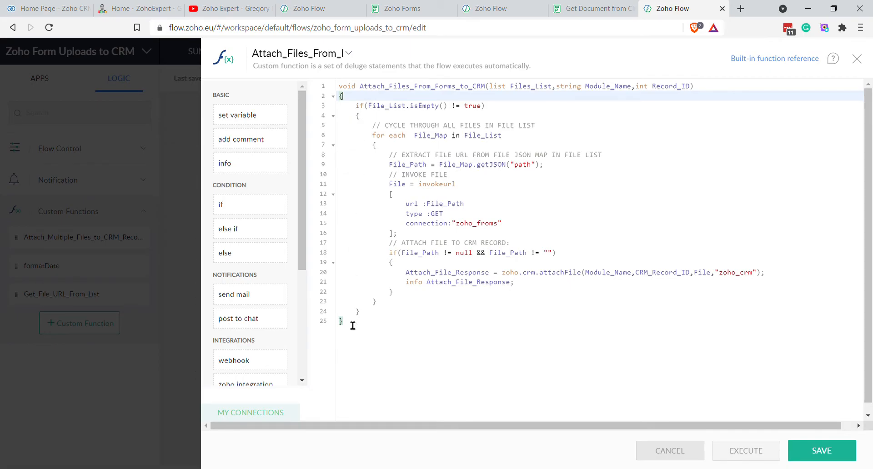
pyautogui.moveTo(356, 106); pyautogui.dragTo(385, 316)
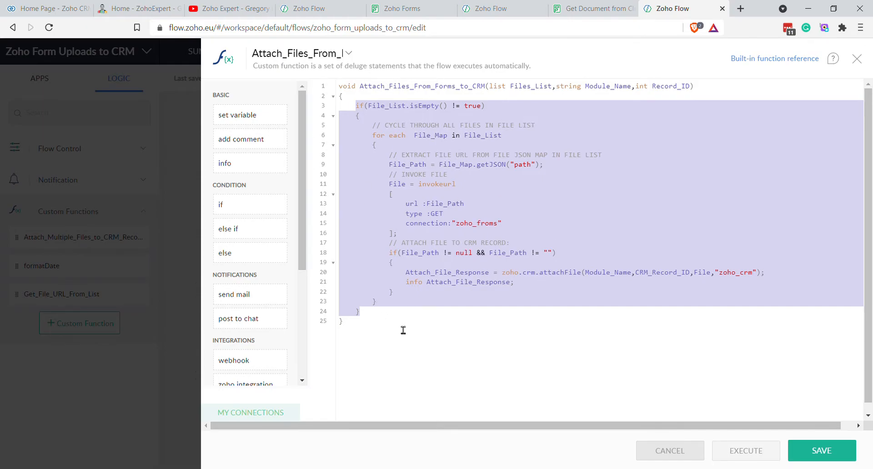
pyautogui.click(462, 121)
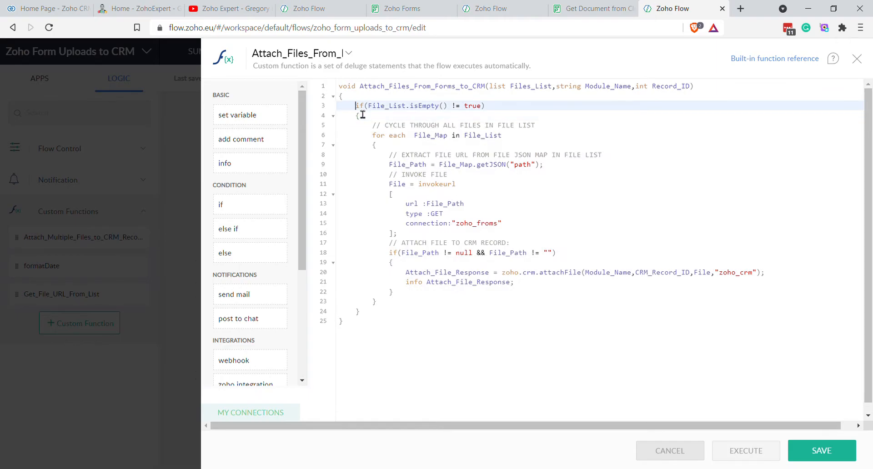
pyautogui.click(385, 116)
pyautogui.doubleClick(386, 117)
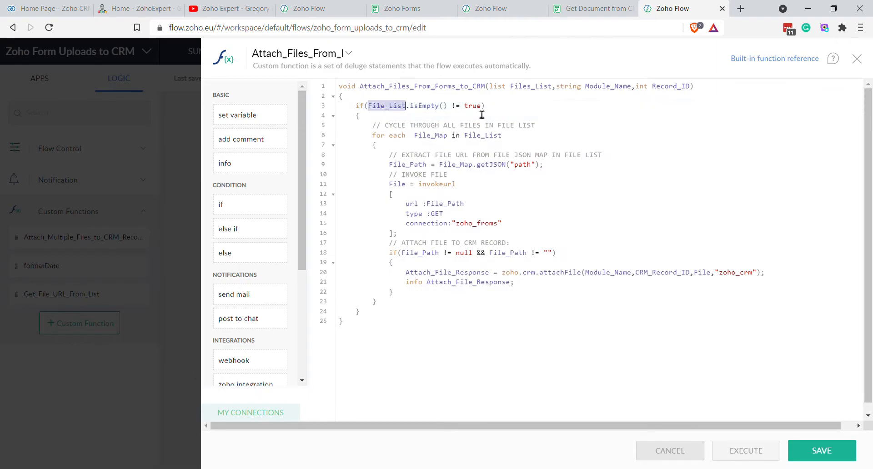
pyautogui.click(523, 89)
pyautogui.doubleClick(524, 89)
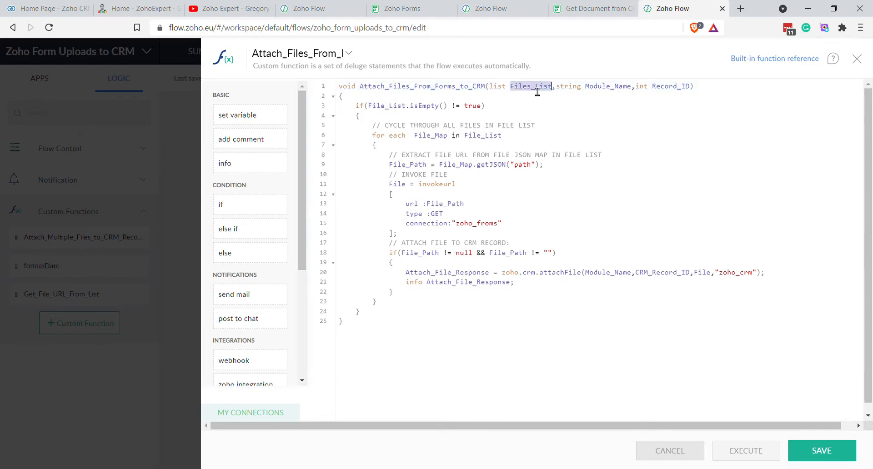
pyautogui.click(399, 113)
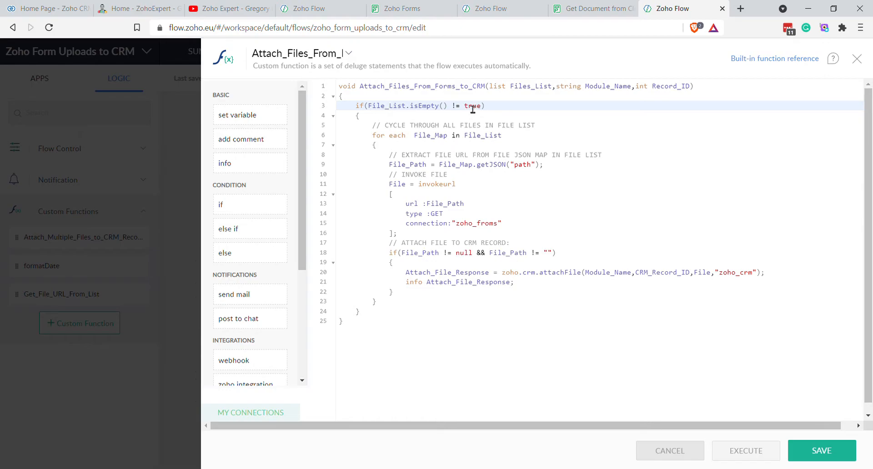
pyautogui.click(398, 112)
pyautogui.doubleClick(395, 107)
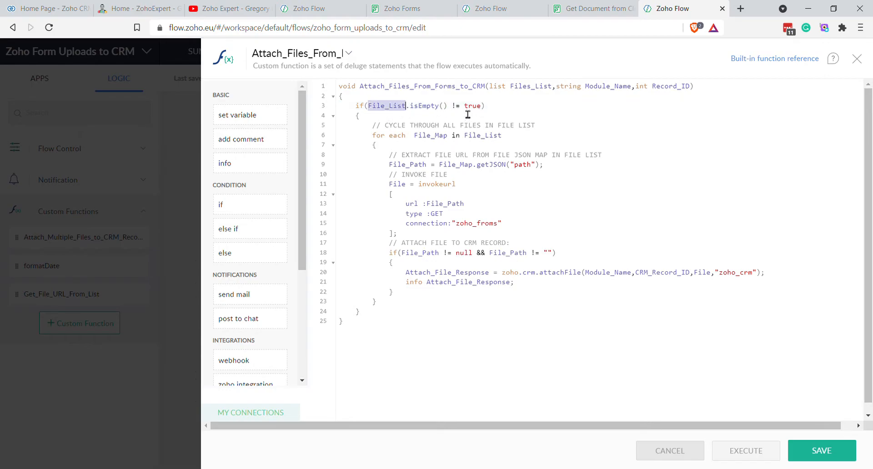
pyautogui.click(467, 115)
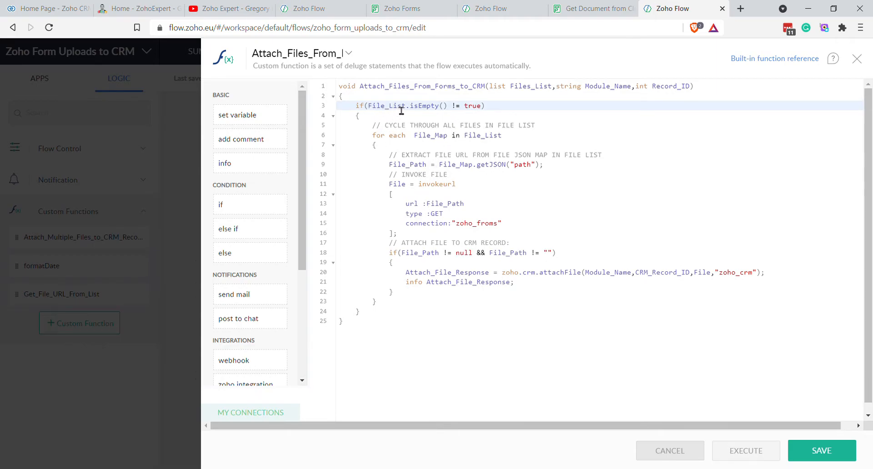
pyautogui.click(368, 119)
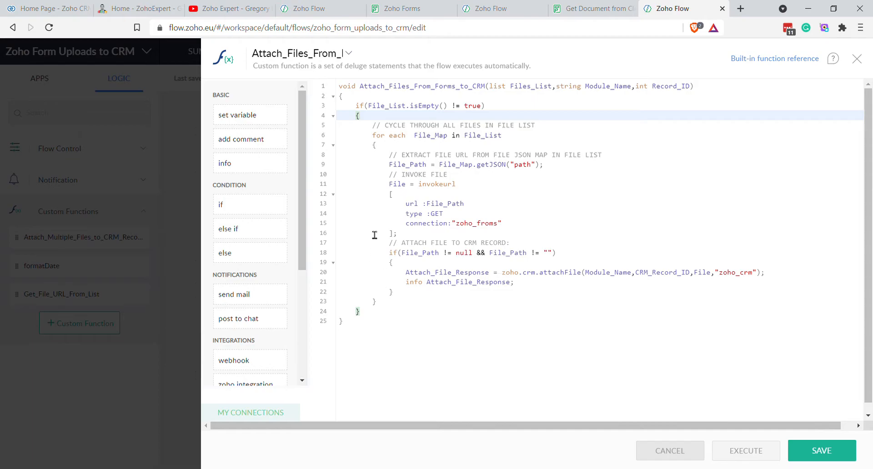
# Examine the for each loop that cycles through every File_Map in File_List, including the path key it reads
pyautogui.click(379, 128)
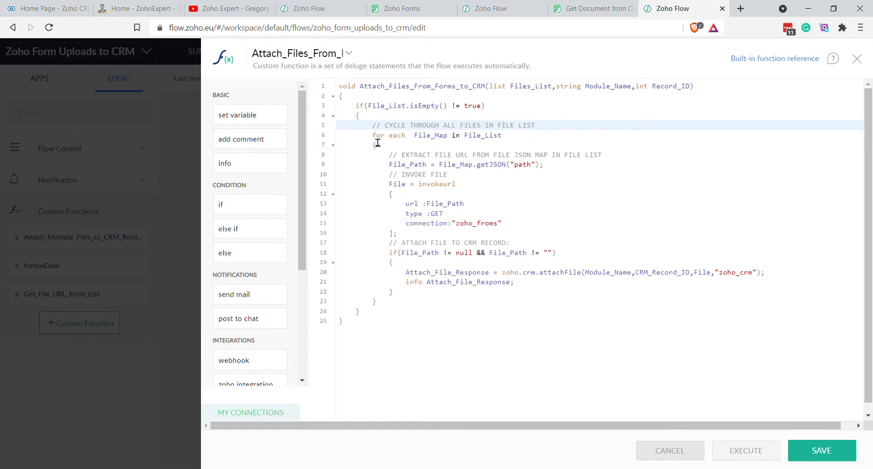
pyautogui.doubleClick(423, 142)
pyautogui.moveTo(464, 142); pyautogui.dragTo(508, 143)
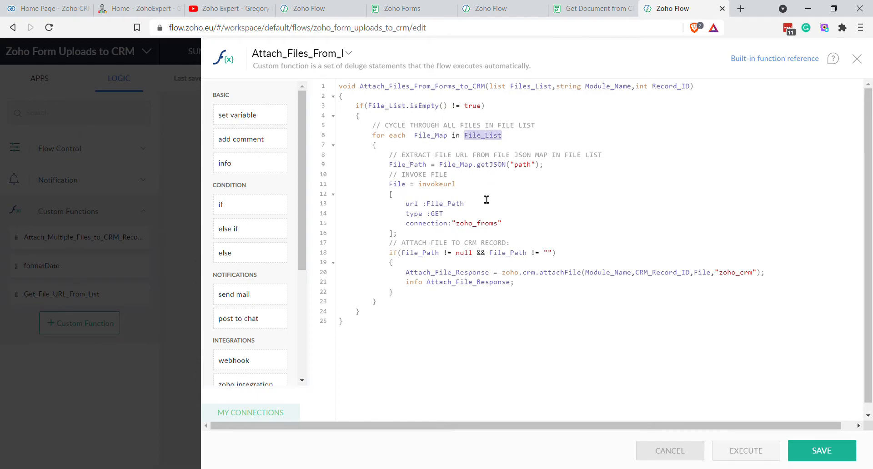
pyautogui.click(425, 155)
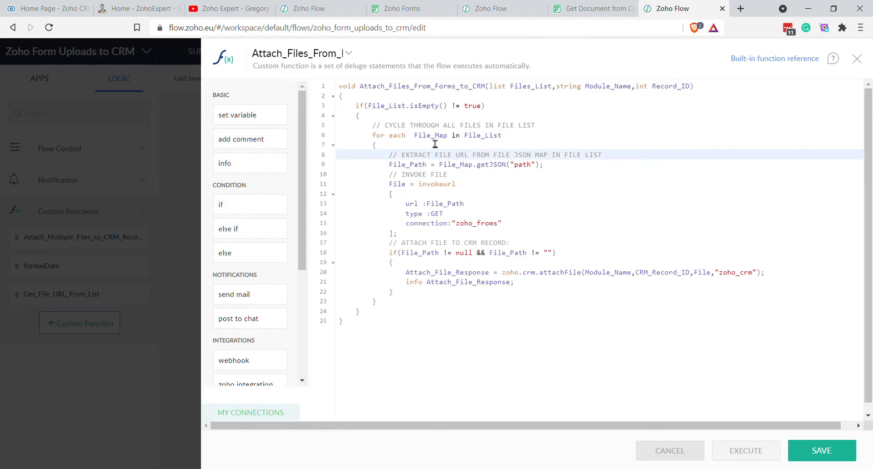
pyautogui.press('Up')
pyautogui.press('Up')
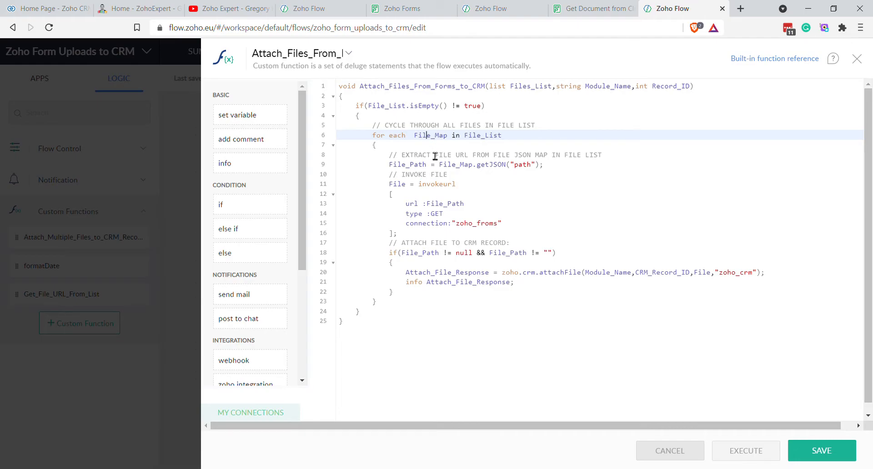
pyautogui.doubleClick(526, 166)
pyautogui.click(524, 178)
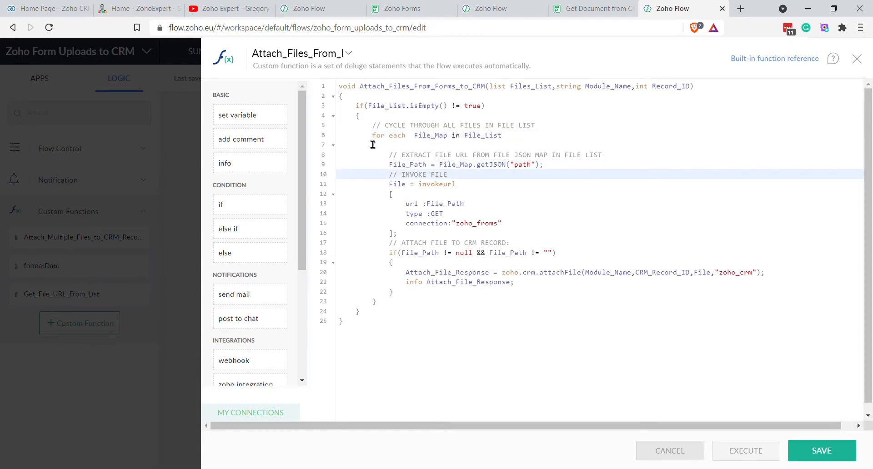
pyautogui.doubleClick(438, 139)
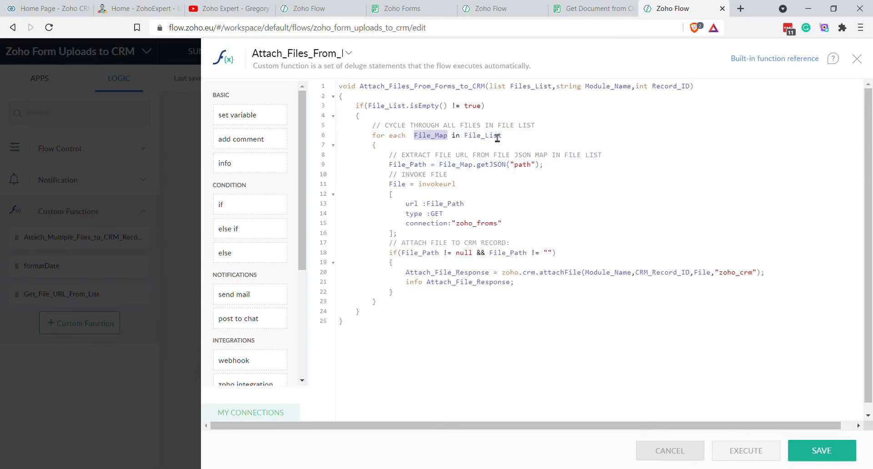
pyautogui.click(495, 141)
pyautogui.doubleClick(495, 141)
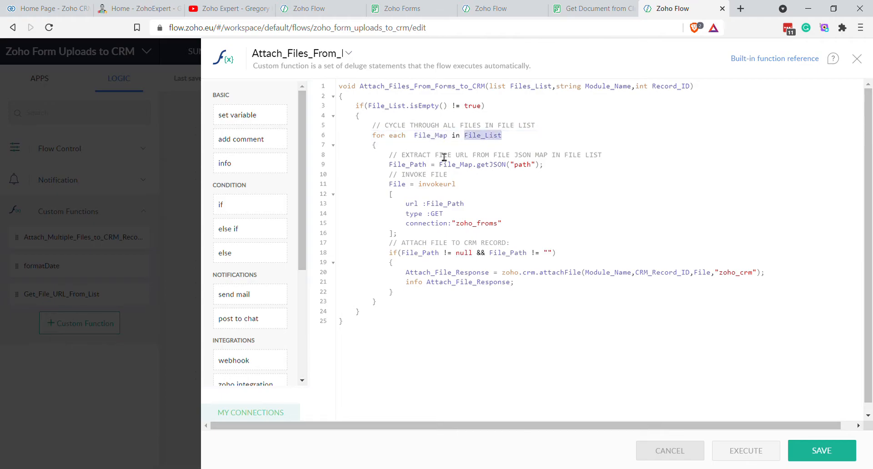
pyautogui.click(392, 147)
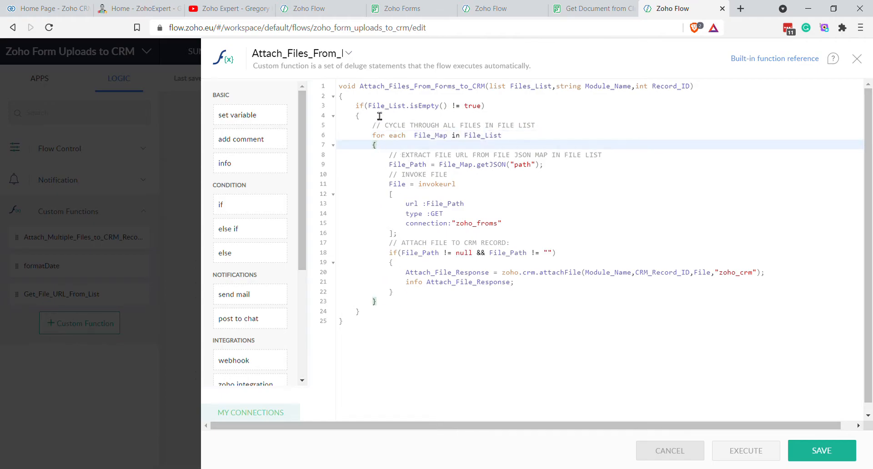
# Examine how the File_Path variable is extracted from File_Map with getJSON and the path key
pyautogui.click(453, 176)
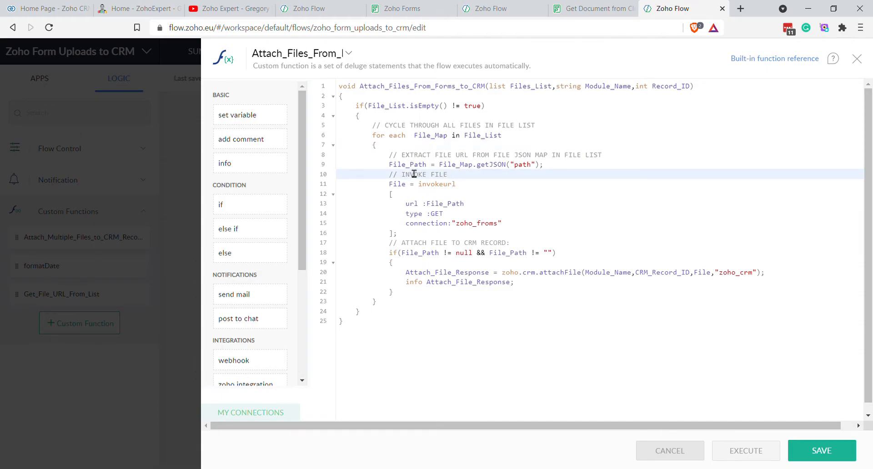
pyautogui.doubleClick(461, 165)
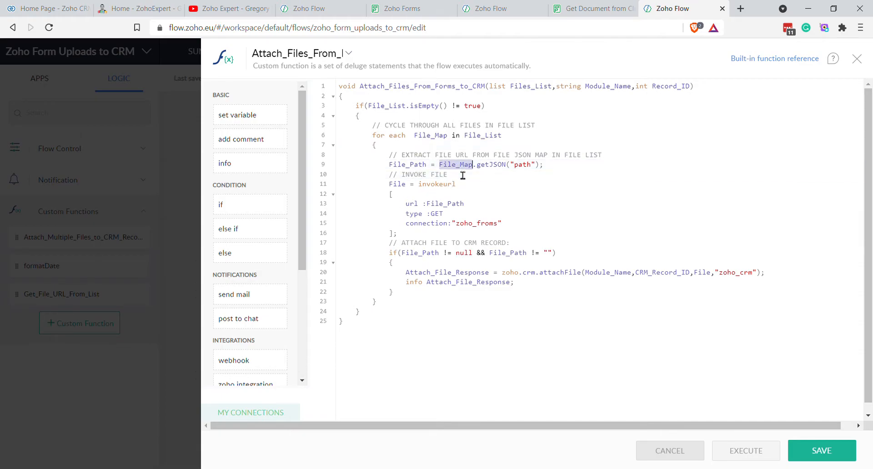
pyautogui.doubleClick(500, 165)
pyautogui.doubleClick(523, 164)
pyautogui.doubleClick(417, 168)
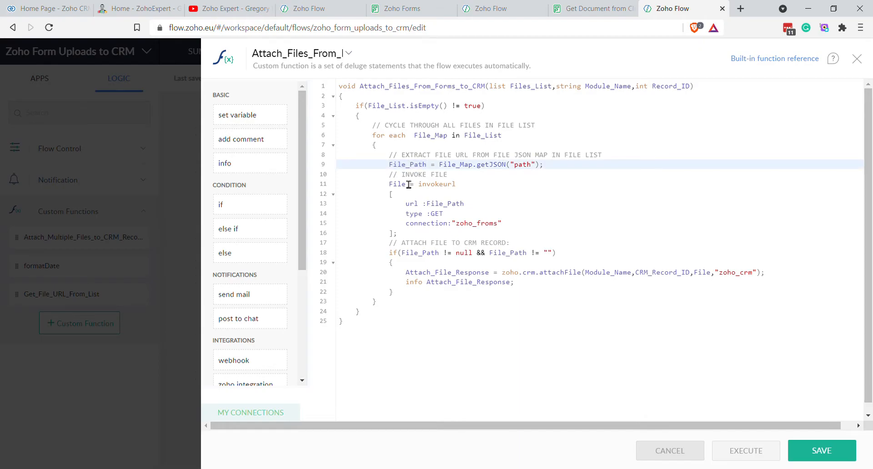
pyautogui.click(393, 175)
pyautogui.moveTo(409, 179); pyautogui.dragTo(453, 180)
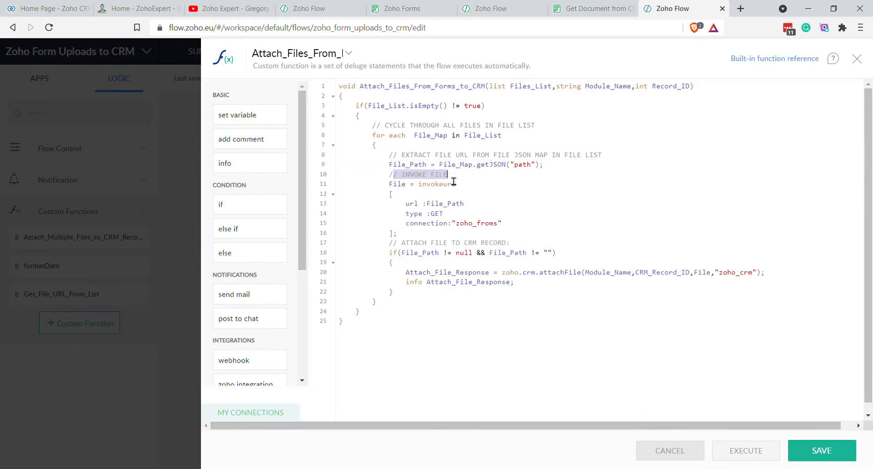
pyautogui.click(419, 166)
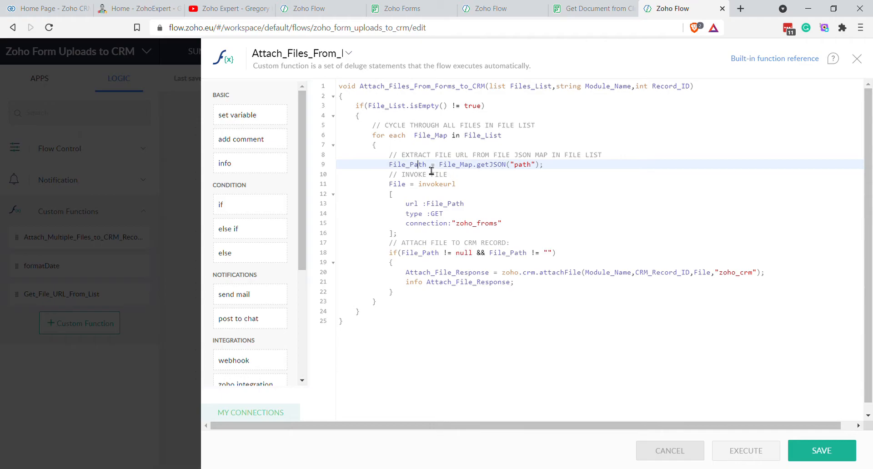
pyautogui.moveTo(427, 166)
pyautogui.mouseDown()
pyautogui.moveTo(390, 166)
pyautogui.moveTo(427, 164)
pyautogui.mouseUp()
pyautogui.click(389, 165)
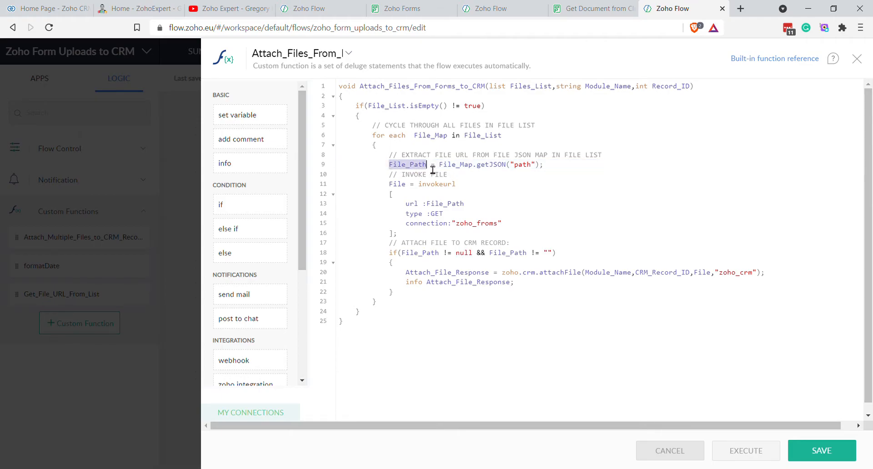
pyautogui.click(433, 169)
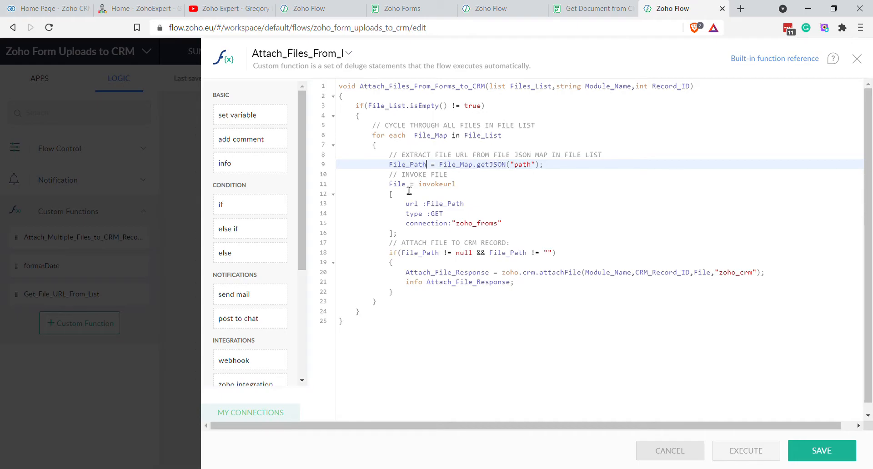
# Examine the invokeurl block that fetches the file, including its File_Path URL and GET request type
pyautogui.click(409, 193)
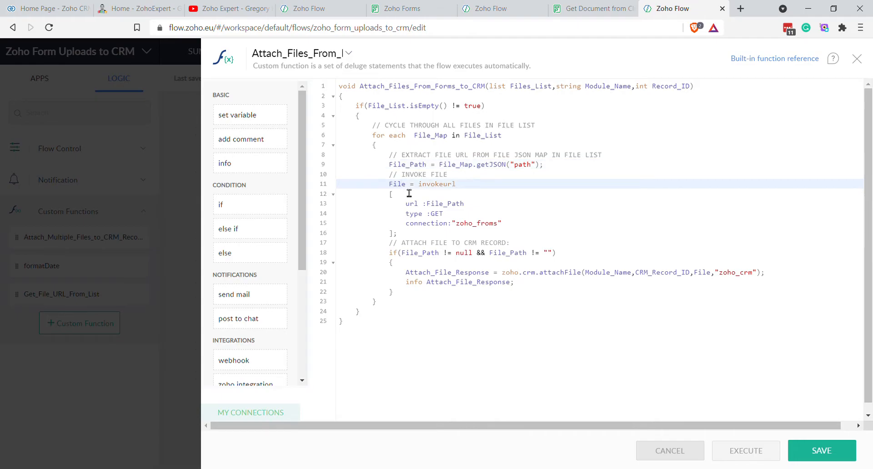
pyautogui.moveTo(389, 192); pyautogui.dragTo(462, 191)
pyautogui.click(461, 191)
pyautogui.doubleClick(435, 208)
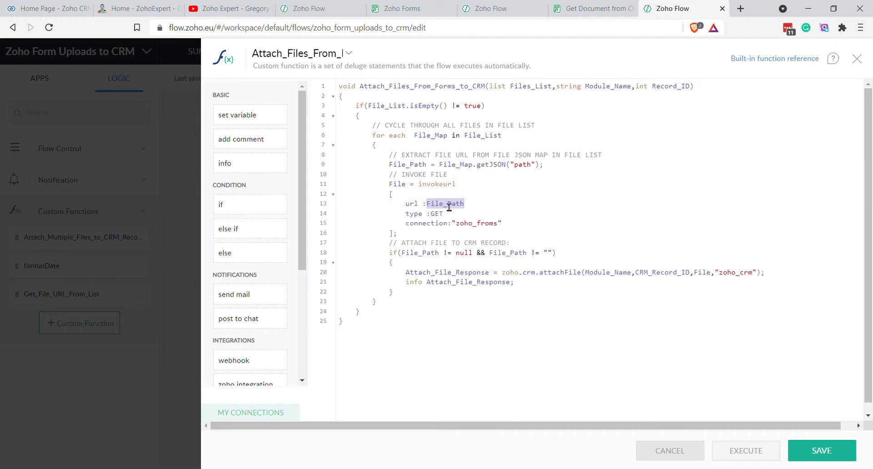
pyautogui.doubleClick(437, 215)
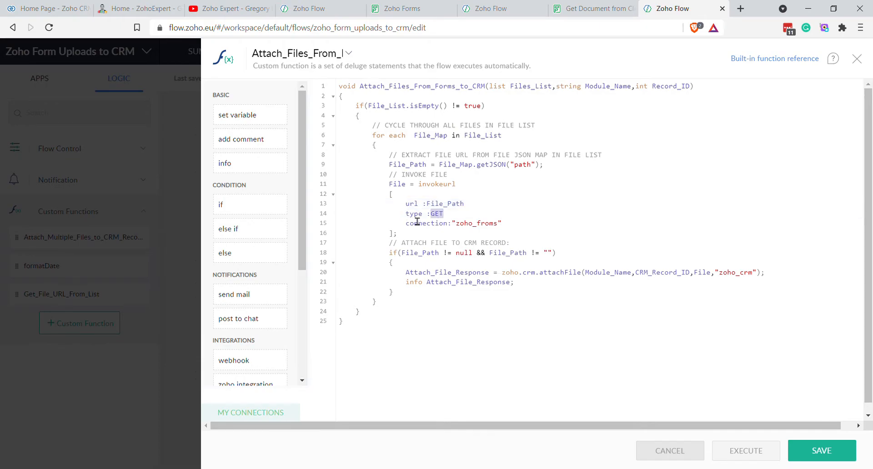
pyautogui.click(448, 216)
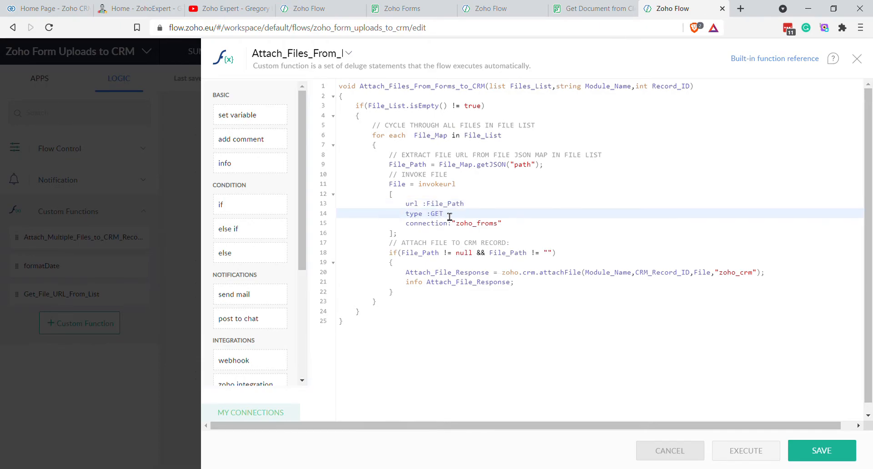
# Correct the connection name in the invokeurl block to "zoho_forms"
pyautogui.doubleClick(431, 224)
pyautogui.click(479, 225)
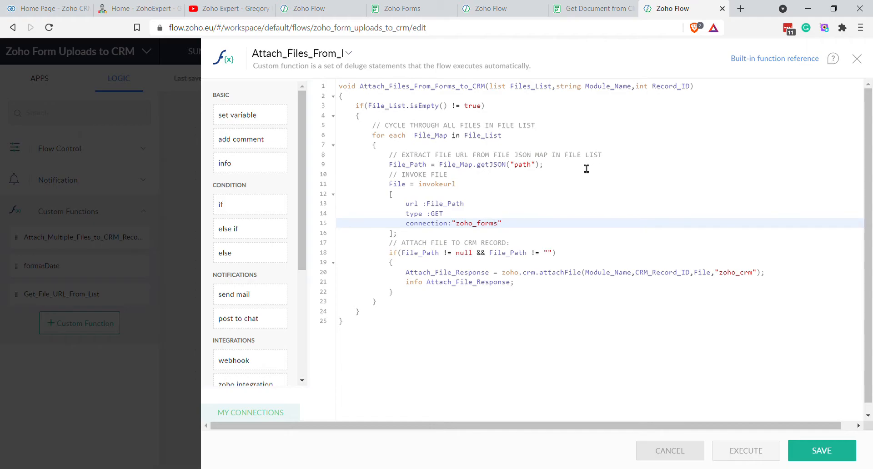
pyautogui.moveTo(456, 223); pyautogui.dragTo(502, 234)
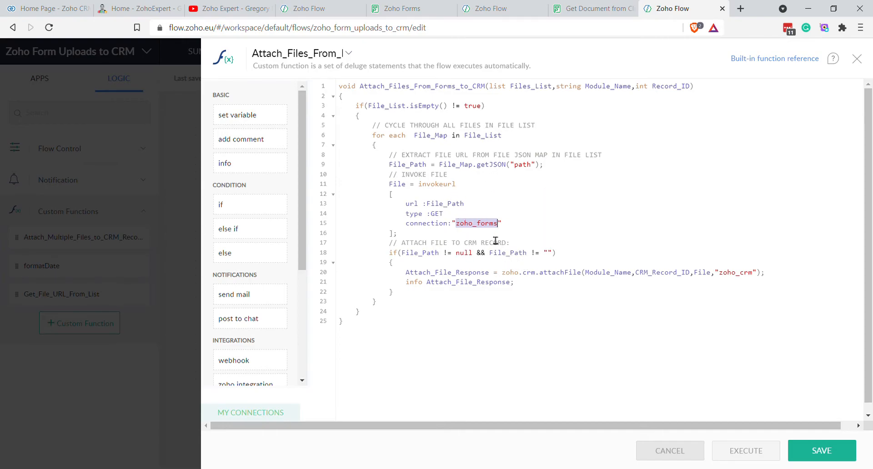
# View the Zoho Forms connection's details and compare its link name with the connection name used in the function
pyautogui.click(268, 415)
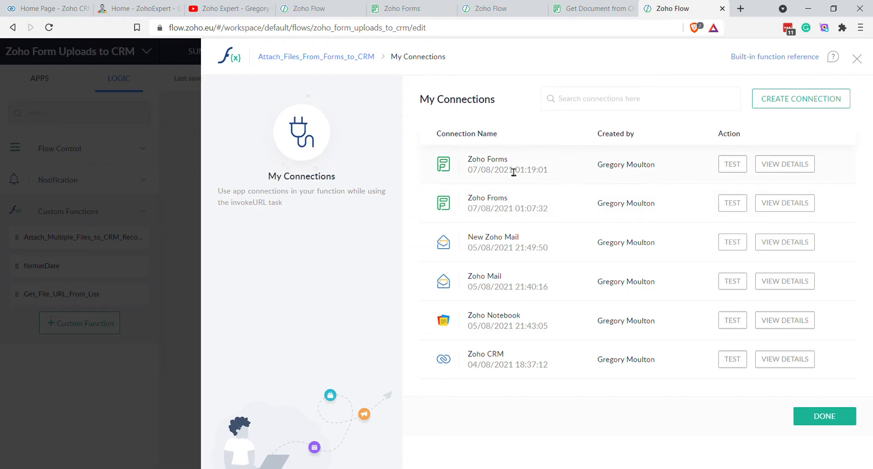
pyautogui.click(772, 163)
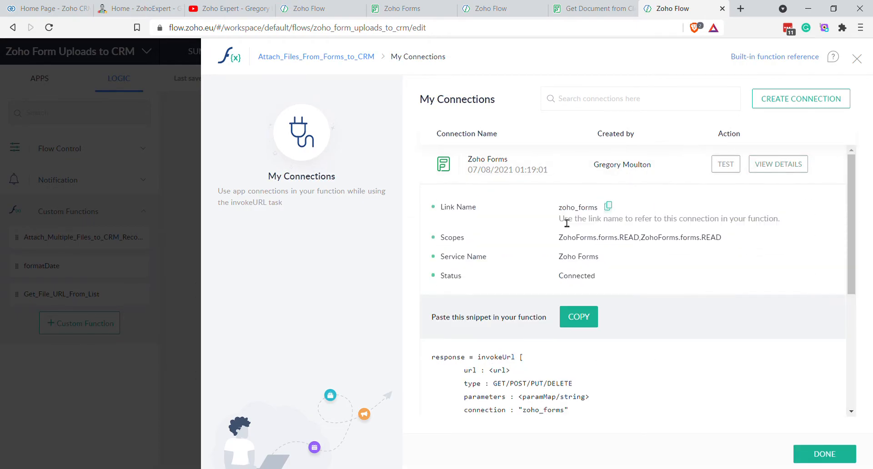
pyautogui.click(324, 58)
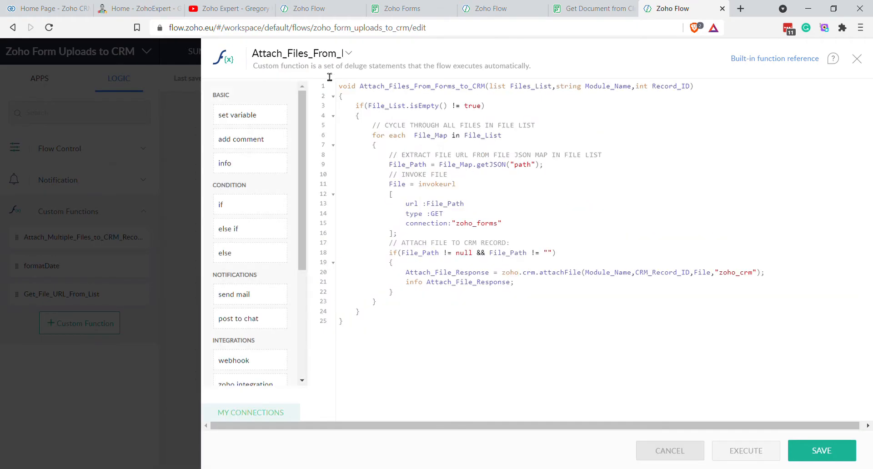
pyautogui.doubleClick(476, 224)
pyautogui.press('Right')
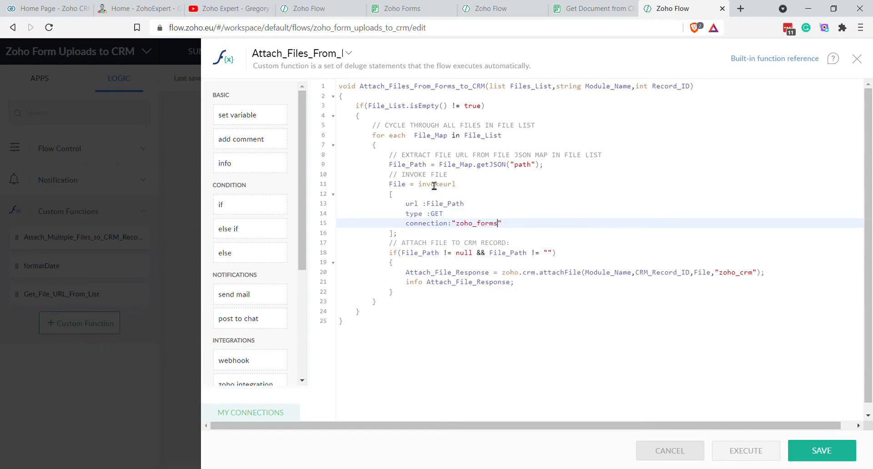
# Review how the File variable stores the response of the invokeurl call made with File_Path
pyautogui.click(454, 207)
pyautogui.doubleClick(453, 208)
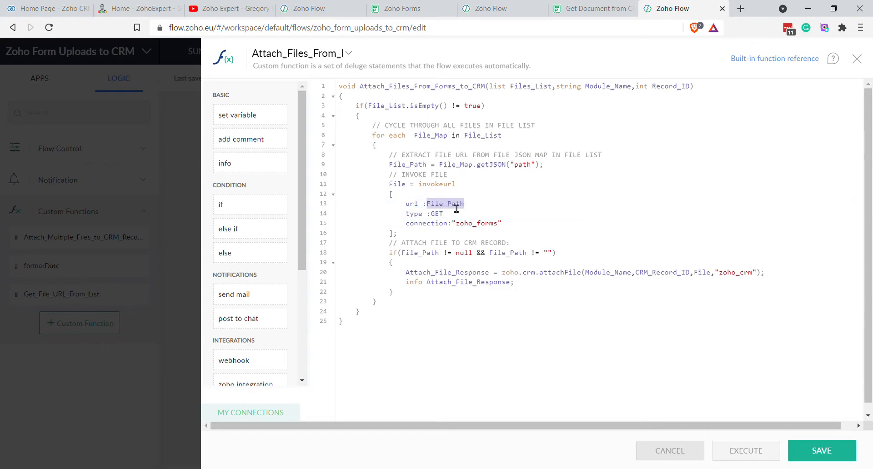
pyautogui.click(490, 214)
pyautogui.click(409, 235)
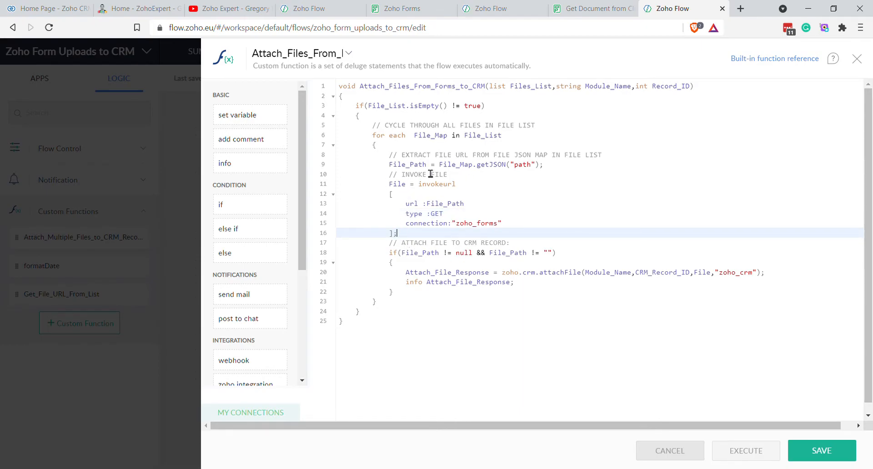
pyautogui.doubleClick(397, 184)
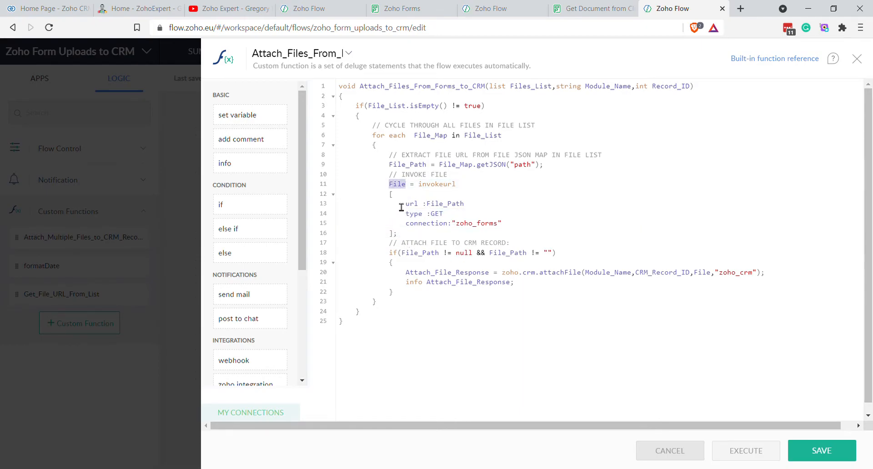
pyautogui.click(422, 238)
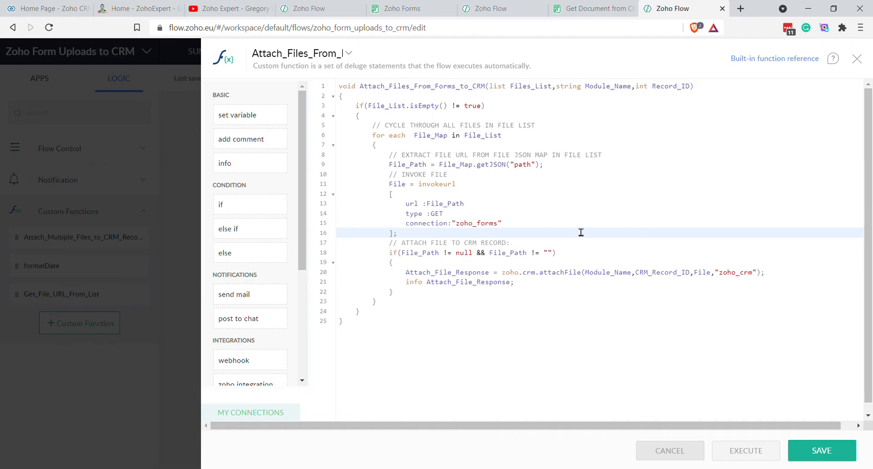
# Inspect the module name and record ID parameters in the Get Document from Client form's URL, and return to the function
pyautogui.click(585, 11)
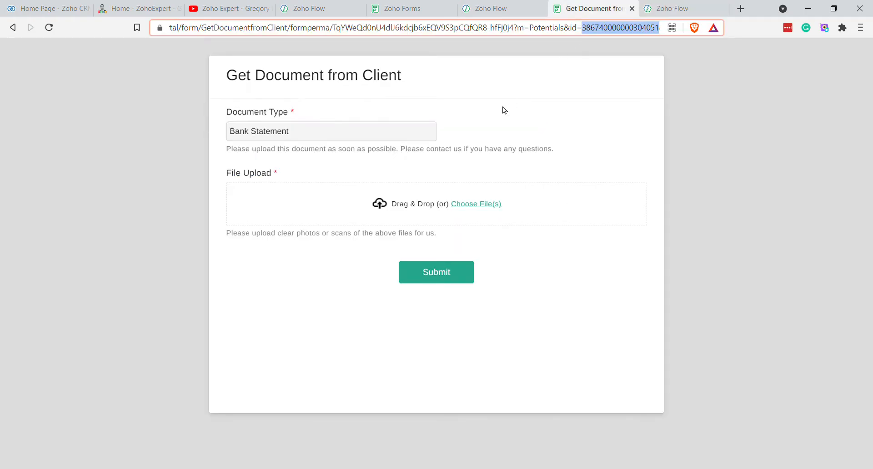
pyautogui.click(547, 37)
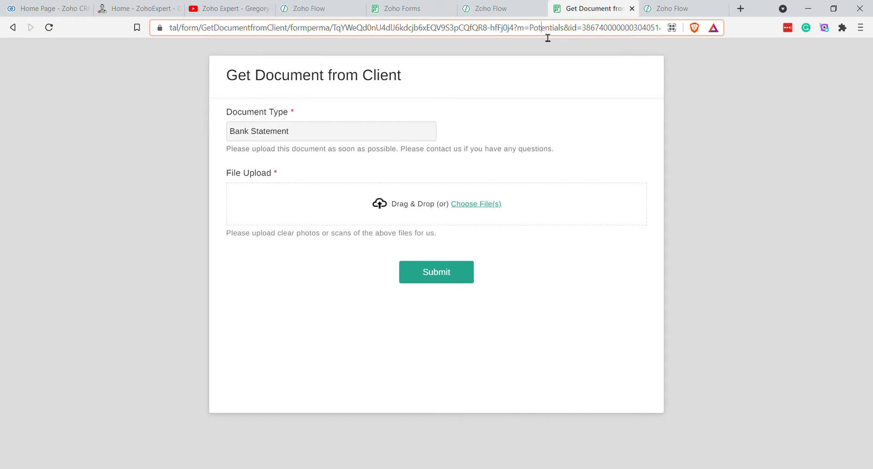
pyautogui.doubleClick(621, 29)
pyautogui.click(665, 10)
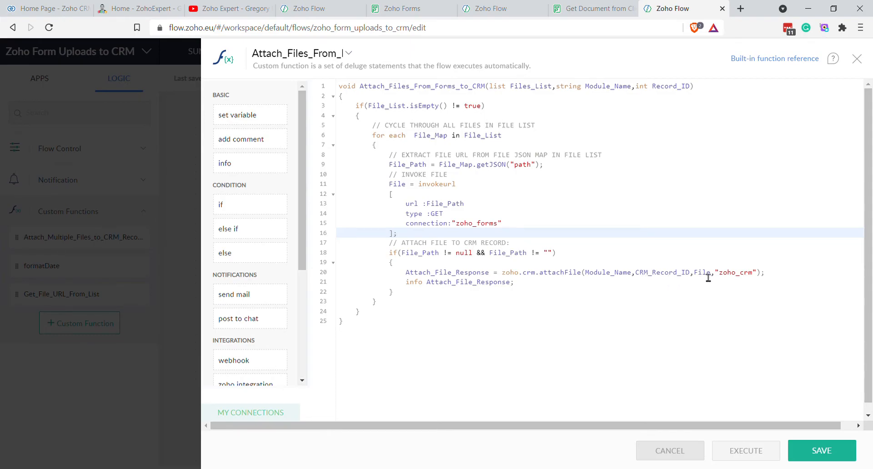
# Compare the "zoho_crm" connection in the attachFile call with the link name in the Zoho CRM connection's details
pyautogui.doubleClick(740, 278)
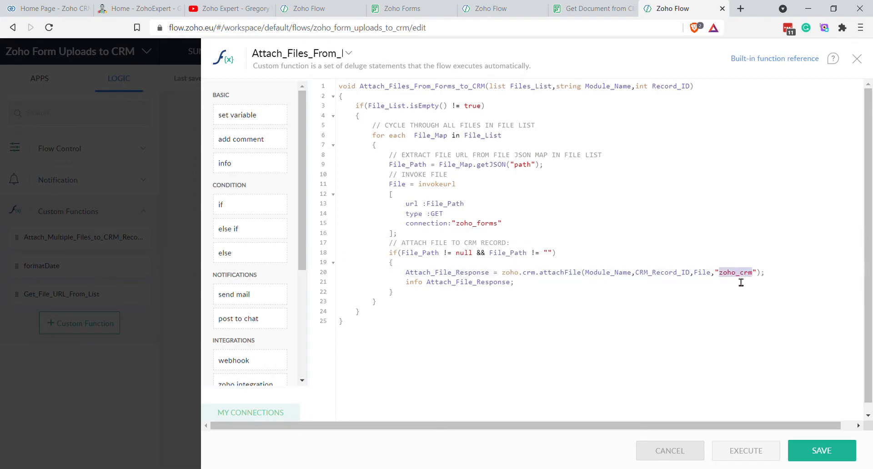
pyautogui.click(723, 275)
pyautogui.click(759, 275)
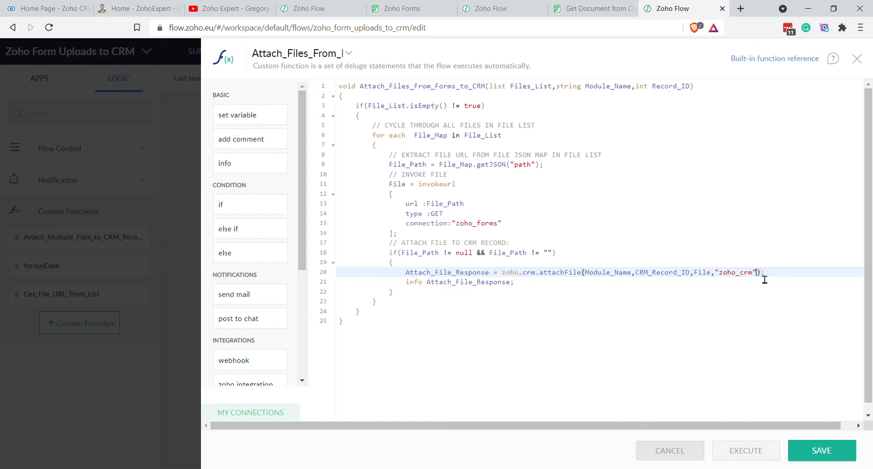
pyautogui.click(262, 415)
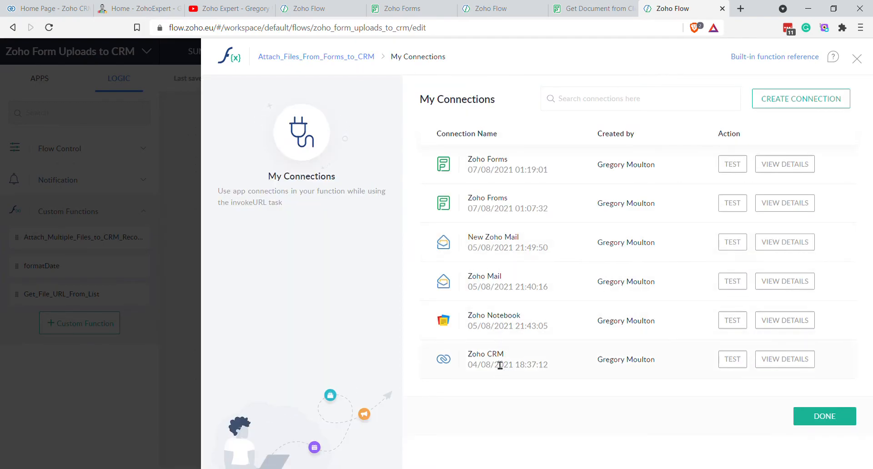
pyautogui.click(790, 363)
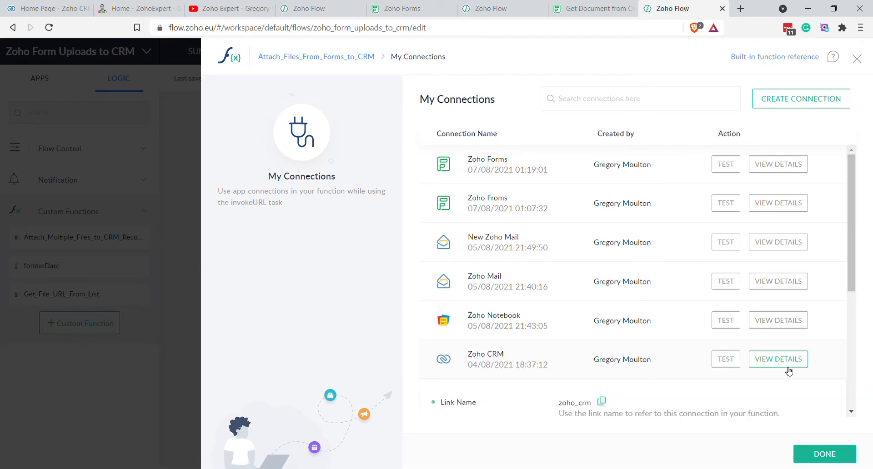
pyautogui.scroll(-2, 668, 369)
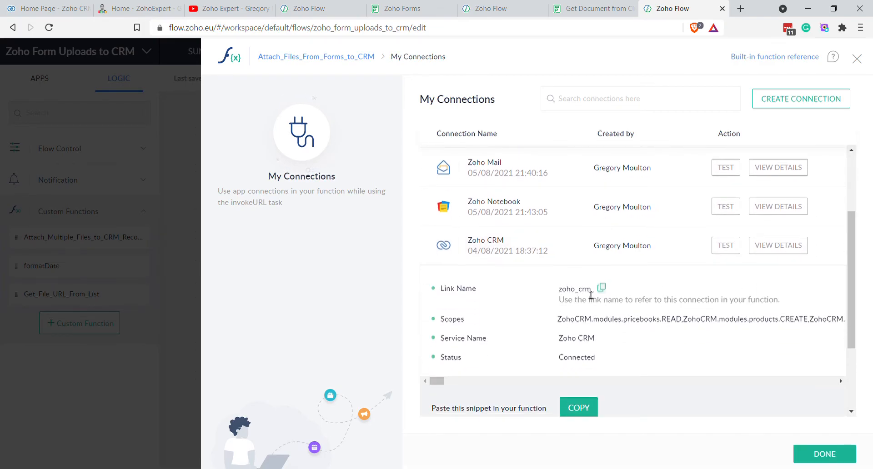
pyautogui.click(311, 57)
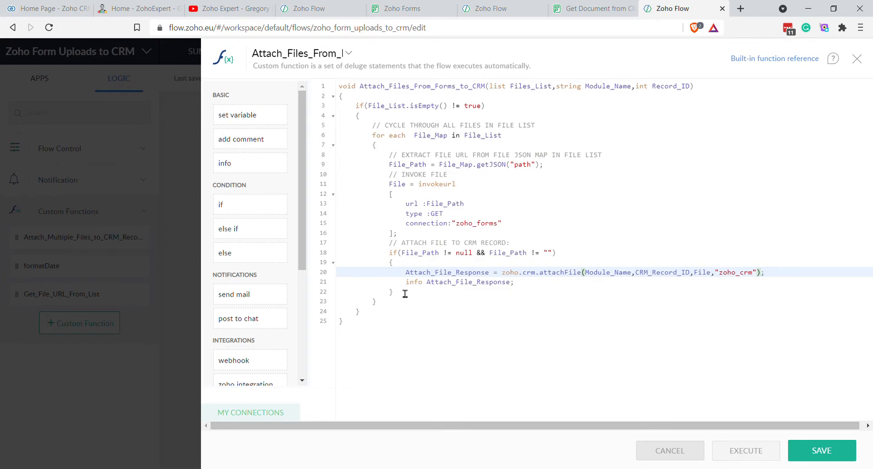
# Delete the info Attach_File_Response line from the function and try to save it
pyautogui.doubleClick(508, 286)
pyautogui.moveTo(545, 287); pyautogui.dragTo(312, 285)
pyautogui.press('BackSpace')
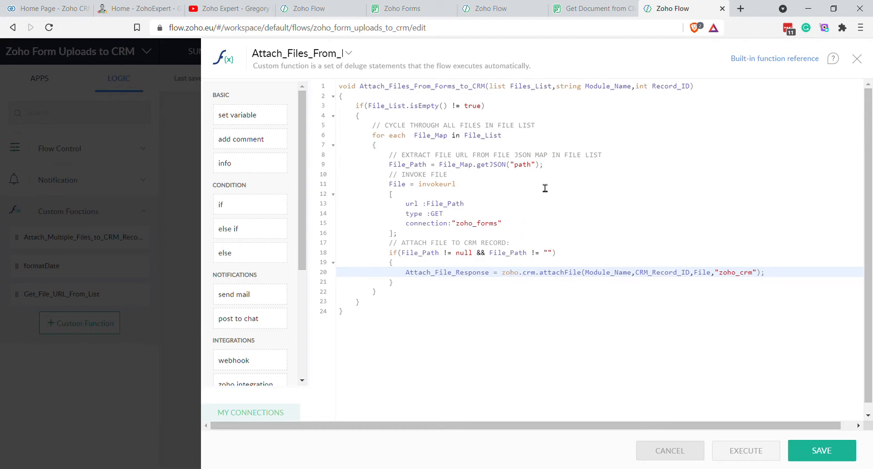
pyautogui.click(818, 453)
# Rename the function's list parameter to File_List and its integer parameter to CRM_Record_ID, then save the function and close the editor
pyautogui.click(532, 88)
pyautogui.press('BackSpace')
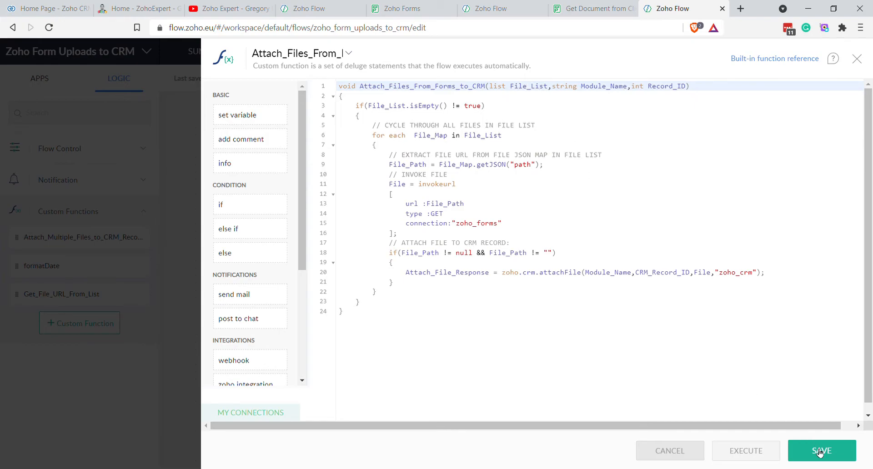
pyautogui.click(832, 460)
pyautogui.write('CRM_')
pyautogui.click(746, 138)
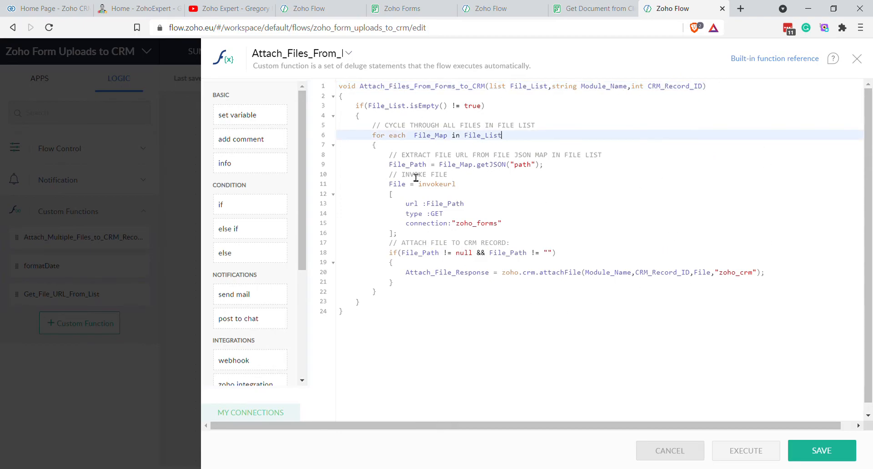
pyautogui.click(525, 320)
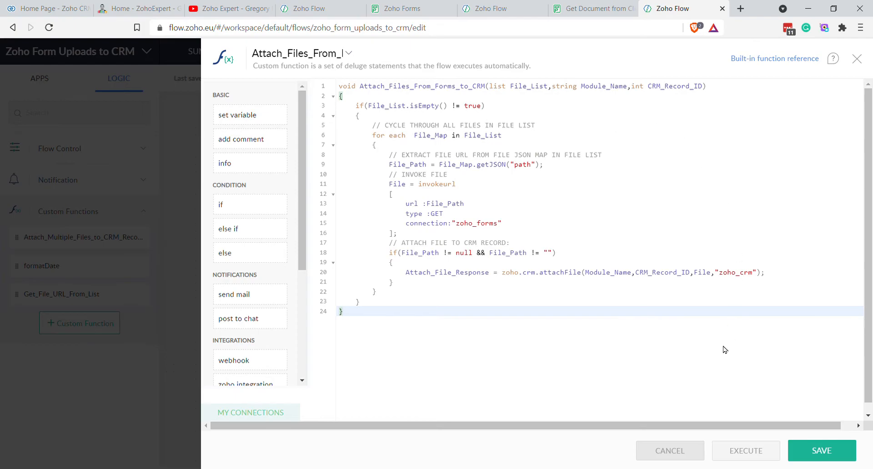
pyautogui.click(818, 454)
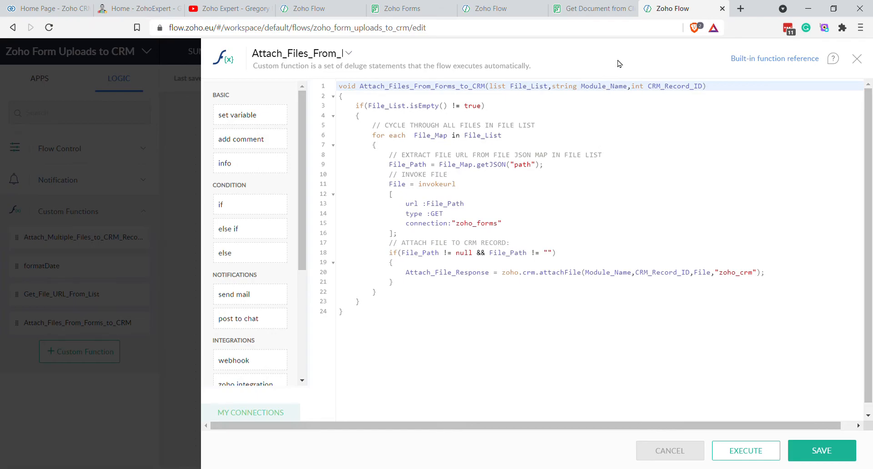
pyautogui.click(857, 58)
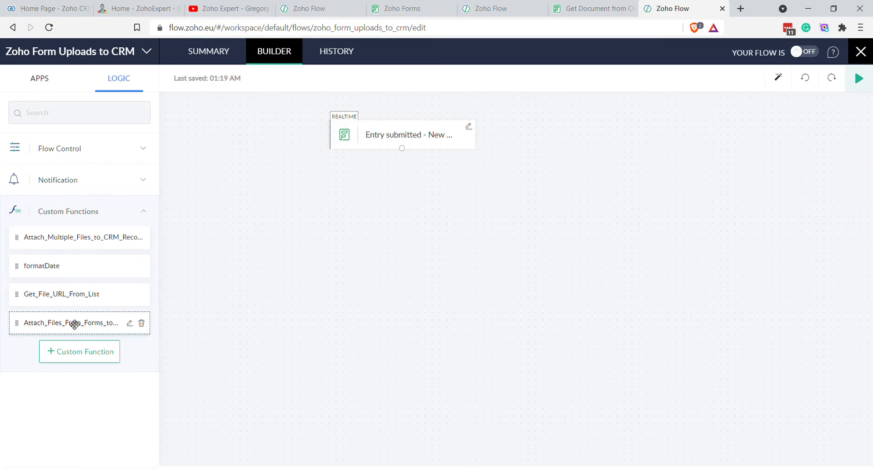
# Add the Attach_Files_From_Forms_to_CRM function below the form trigger and map CRM_Record_ID to the entry's CRM Record ID
pyautogui.moveTo(71, 331); pyautogui.dragTo(425, 217)
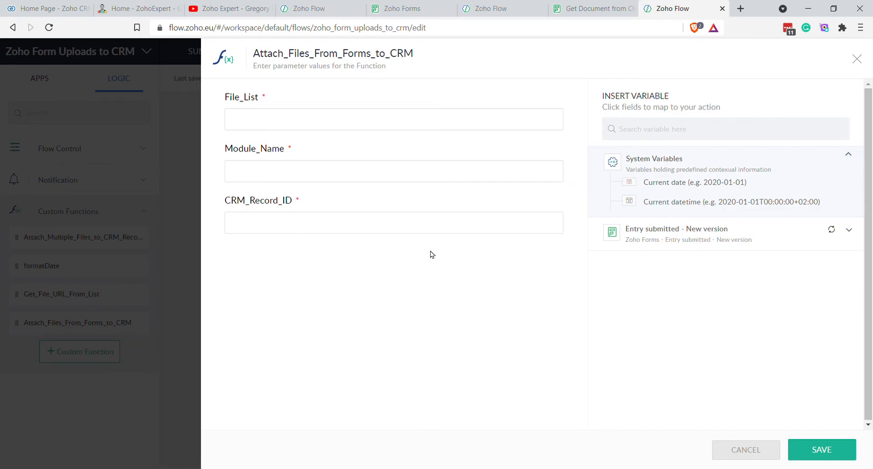
pyautogui.click(723, 239)
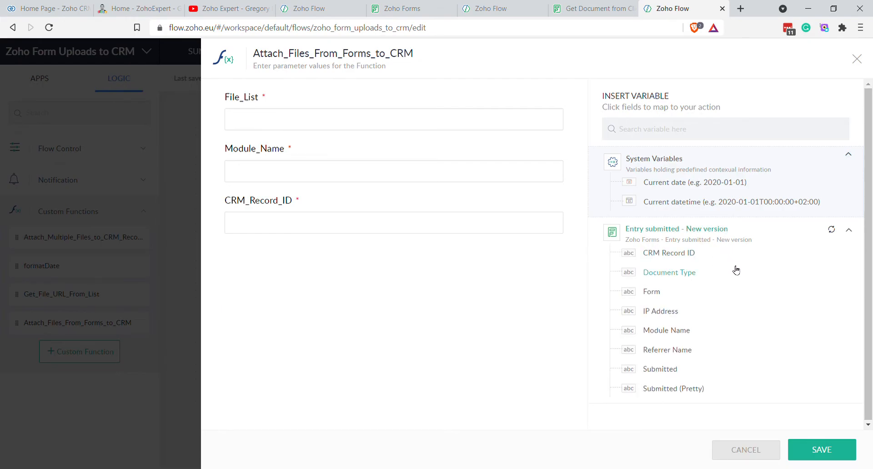
pyautogui.click(306, 227)
pyautogui.click(669, 259)
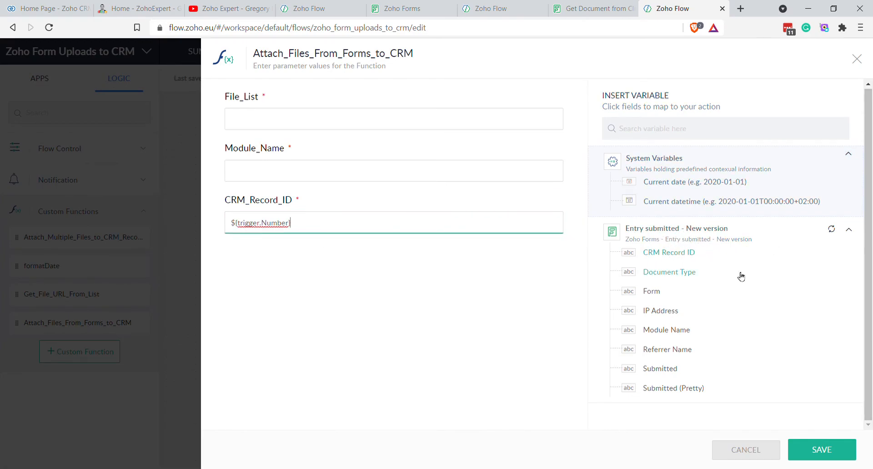
# Map the Module_Name parameter to the entry's Module Name and the File_List parameter to Referrer Name
pyautogui.click(313, 175)
pyautogui.click(678, 331)
pyautogui.click(313, 129)
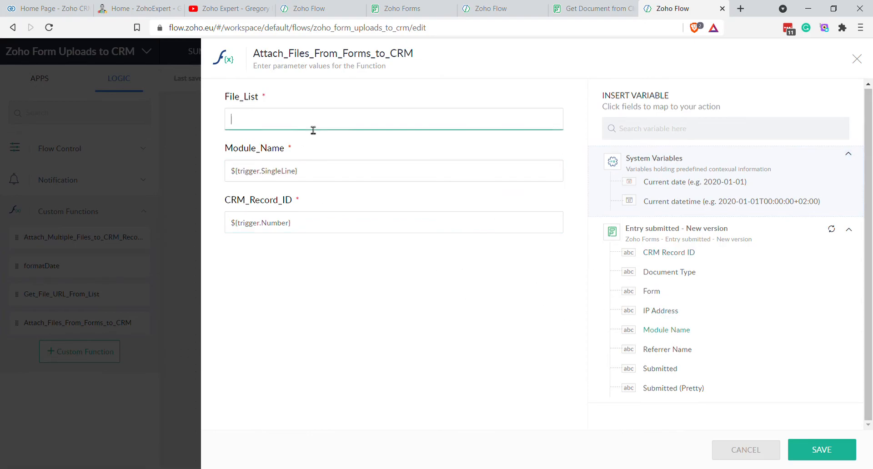
pyautogui.click(676, 350)
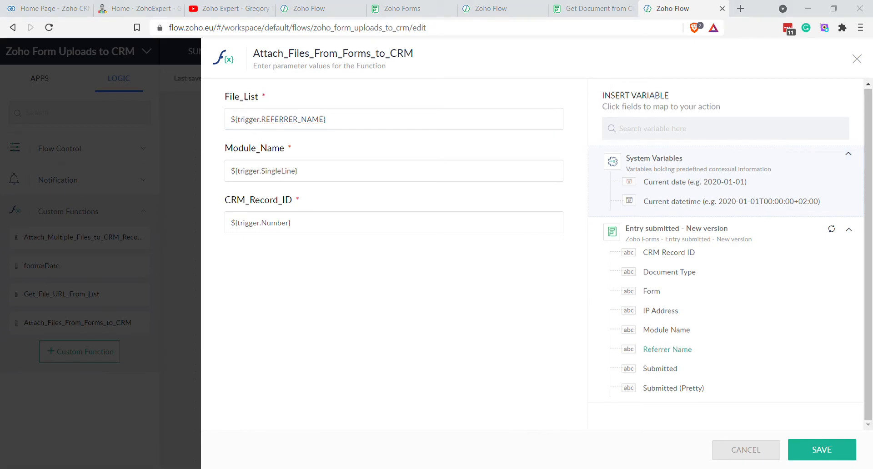
# Close the older flow's function editor without saving and inspect the form trigger output of its latest run in the Collect Document from Customer history
pyautogui.click(300, 9)
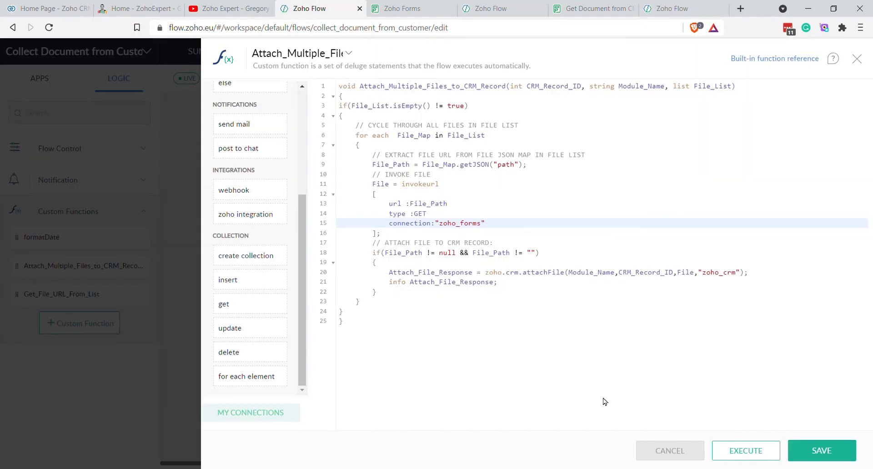
pyautogui.click(691, 452)
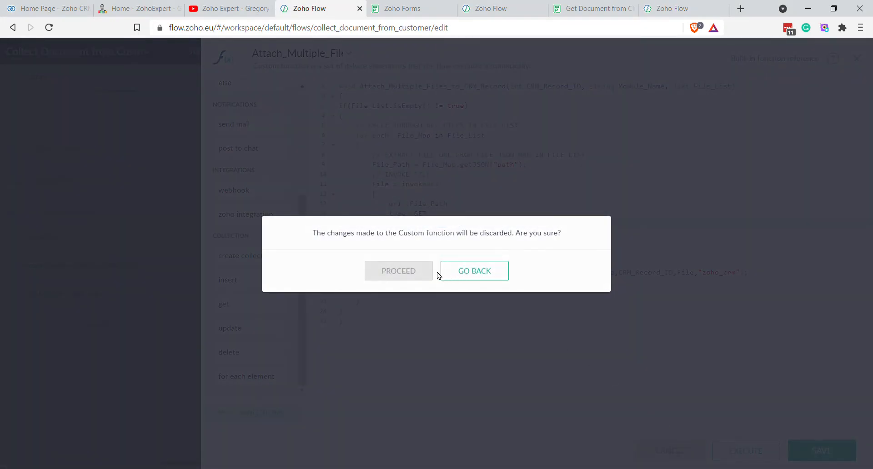
pyautogui.click(468, 273)
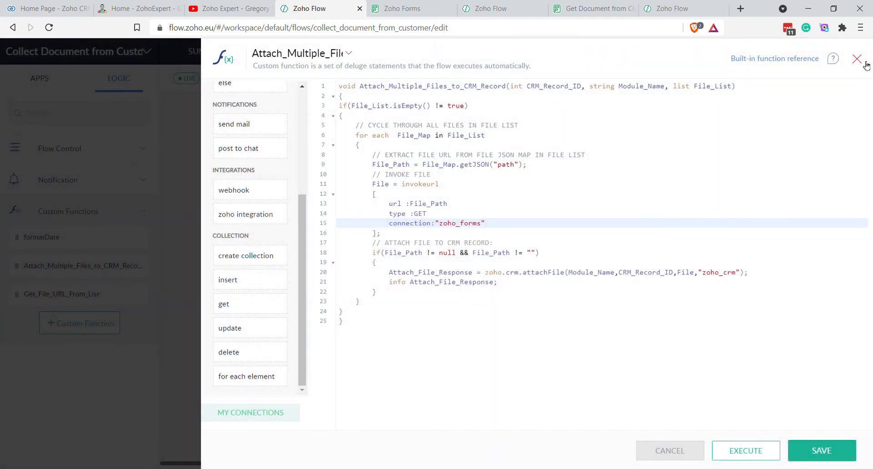
pyautogui.click(865, 65)
pyautogui.click(398, 273)
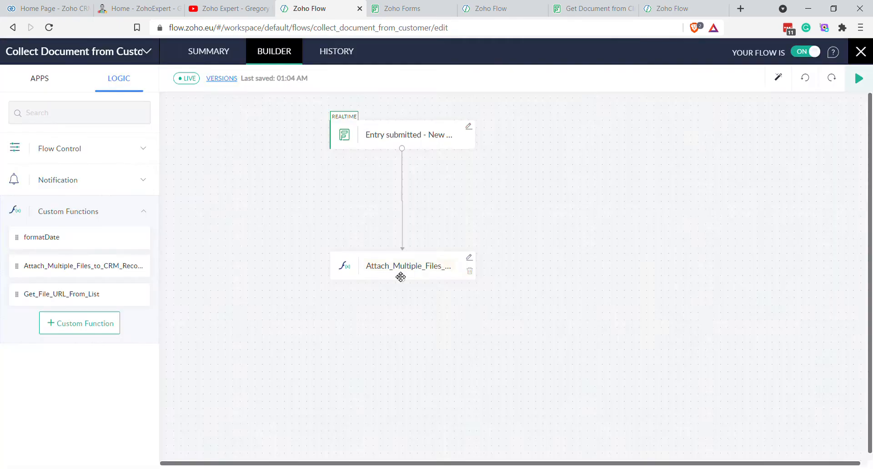
pyautogui.click(337, 59)
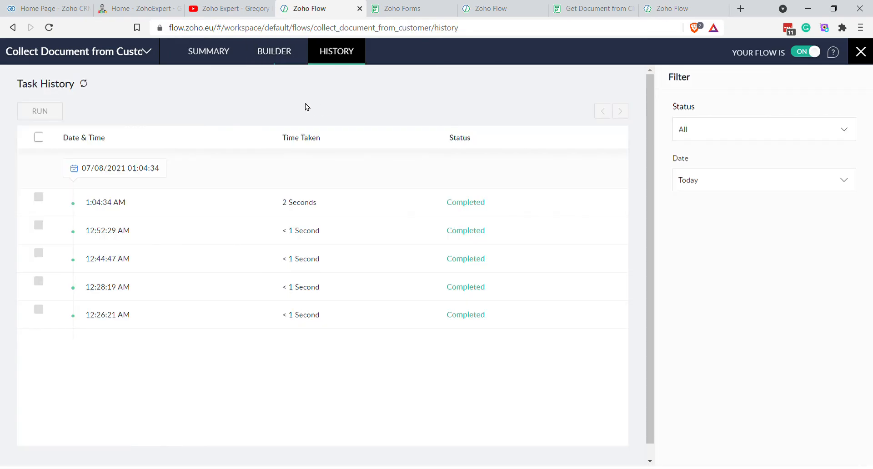
pyautogui.click(213, 213)
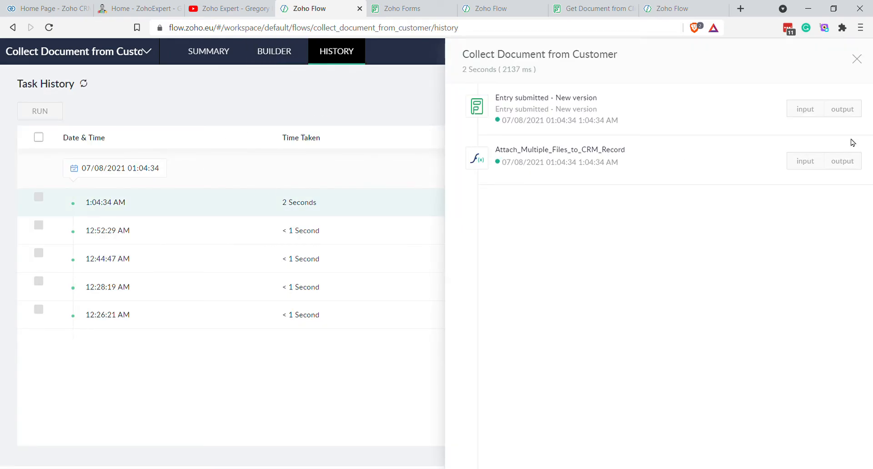
pyautogui.click(851, 117)
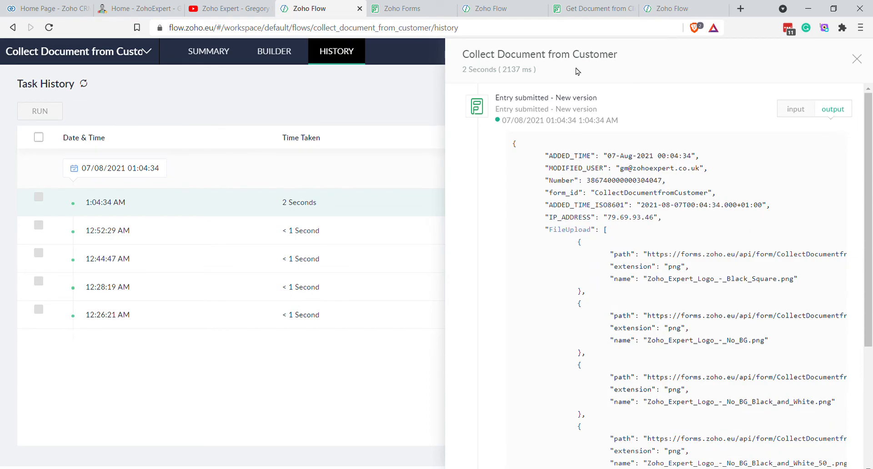
# Map the File_List parameter of Attach_Files_From_Forms_to_CRM to ${trigger.FileUpload} in the Zoho Form Uploads to CRM flow and save the function mapping
pyautogui.click(665, 12)
pyautogui.doubleClick(310, 125)
pyautogui.write('FileUpload')
pyautogui.click(406, 158)
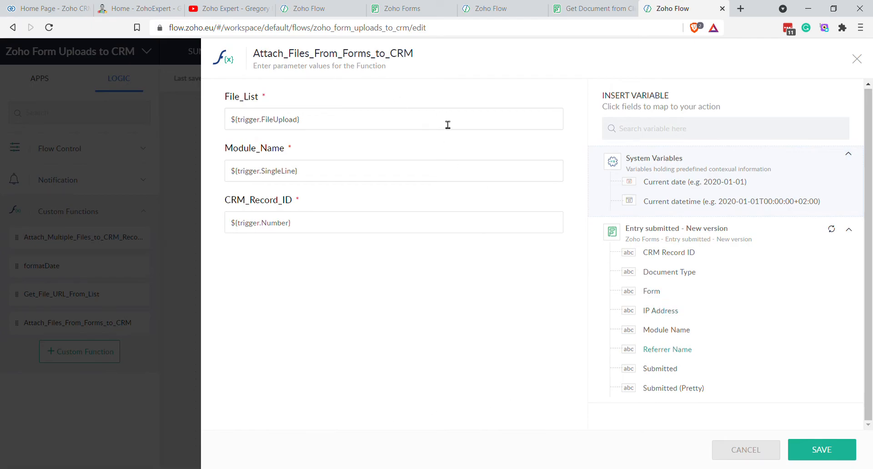
pyautogui.click(823, 450)
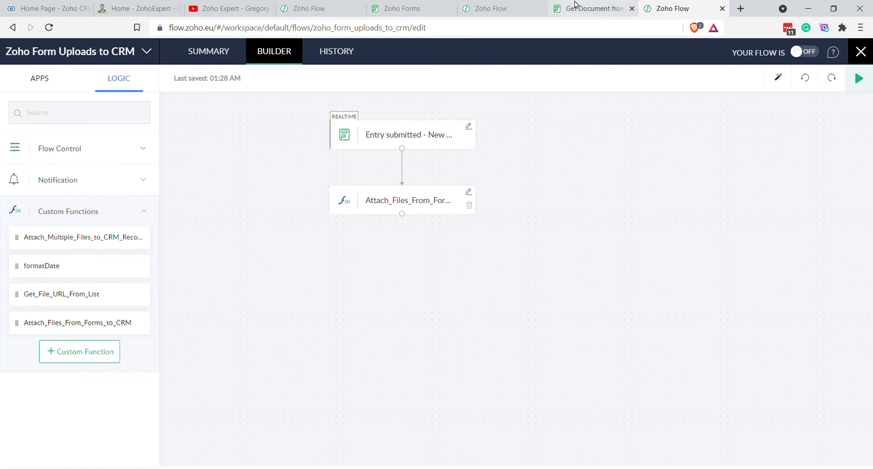
# Examine the module name and record ID parameters in the prefilled Get Document from Client link against the new flow
pyautogui.click(591, 8)
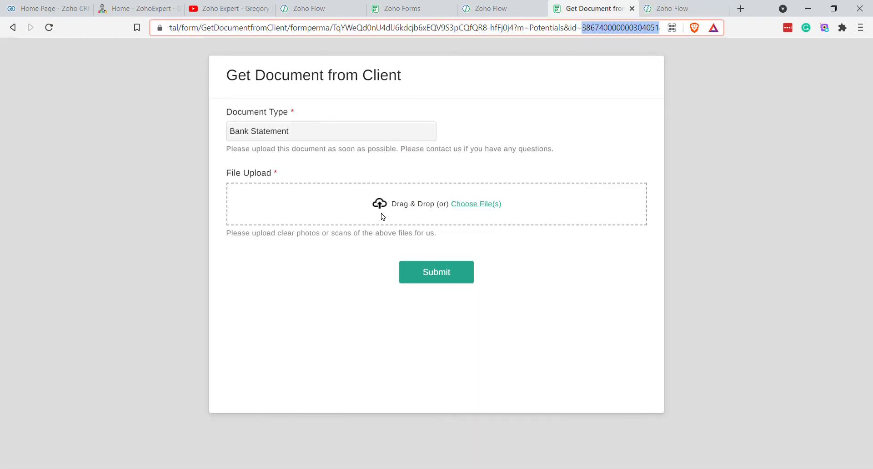
pyautogui.click(649, 12)
pyautogui.click(567, 4)
pyautogui.click(676, 13)
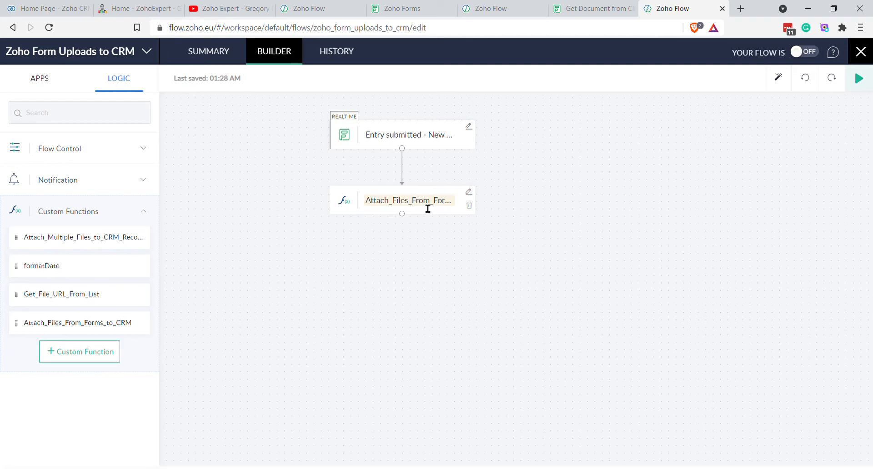
pyautogui.click(595, 7)
pyautogui.doubleClick(541, 29)
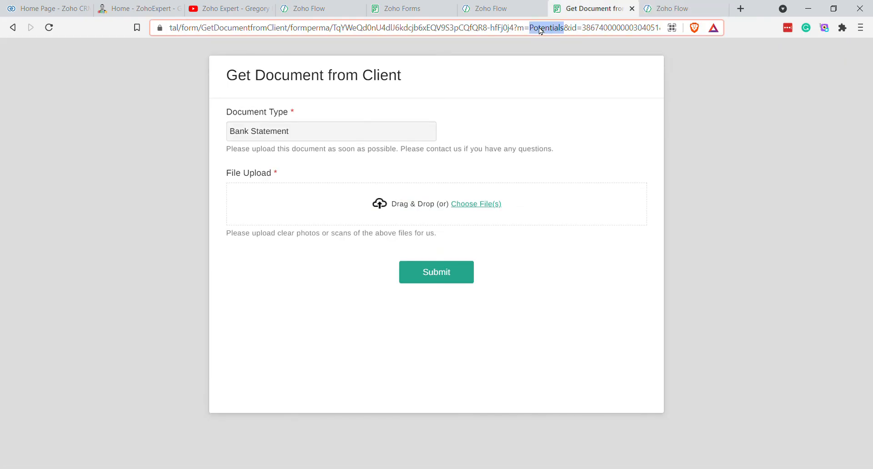
pyautogui.click(670, 13)
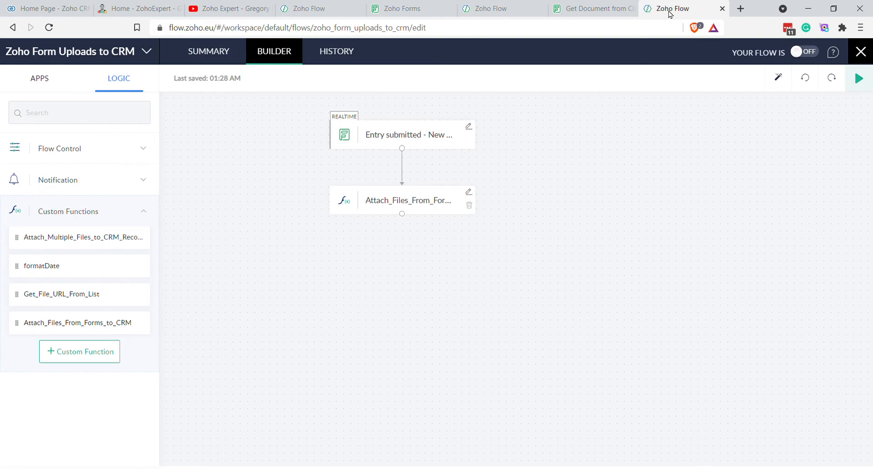
pyautogui.click(613, 8)
pyautogui.click(647, 34)
pyautogui.moveTo(647, 33)
pyautogui.mouseDown()
pyautogui.moveTo(682, 41)
pyautogui.moveTo(642, 26)
pyautogui.mouseUp()
pyautogui.click(558, 28)
pyautogui.click(609, 97)
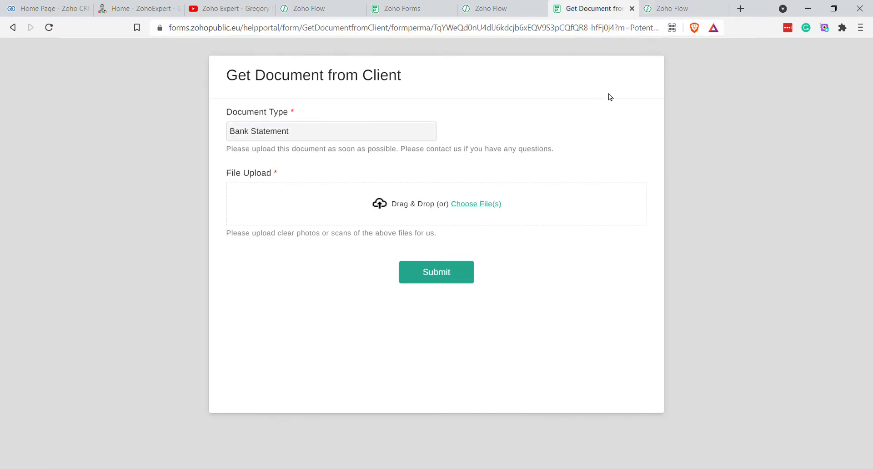
pyautogui.click(663, 10)
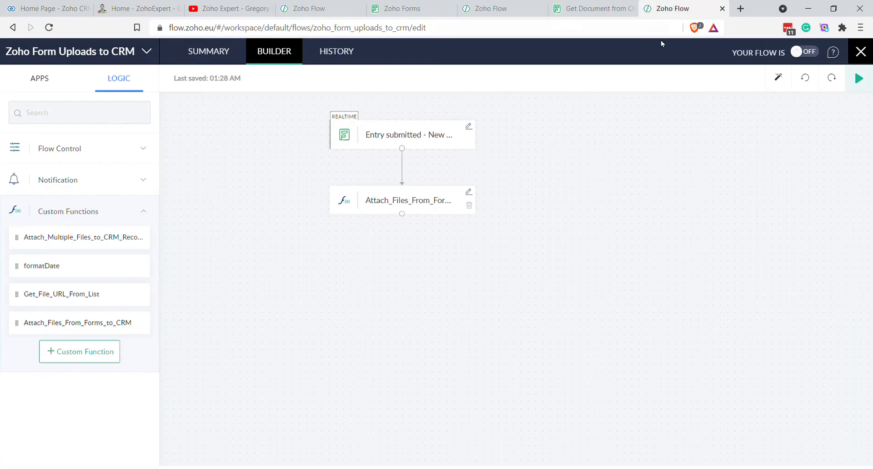
# Switch on the Zoho Form Uploads to CRM flow and exit the older Collect Document from Customer flow
pyautogui.click(803, 53)
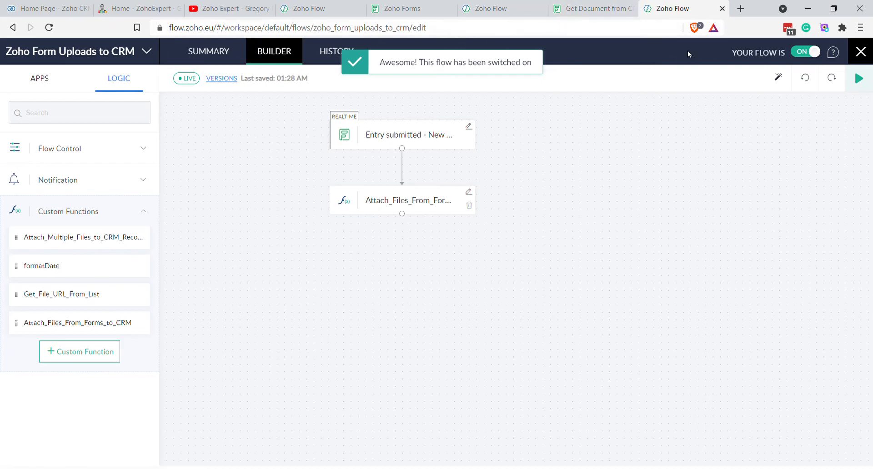
pyautogui.click(396, 8)
pyautogui.click(487, 9)
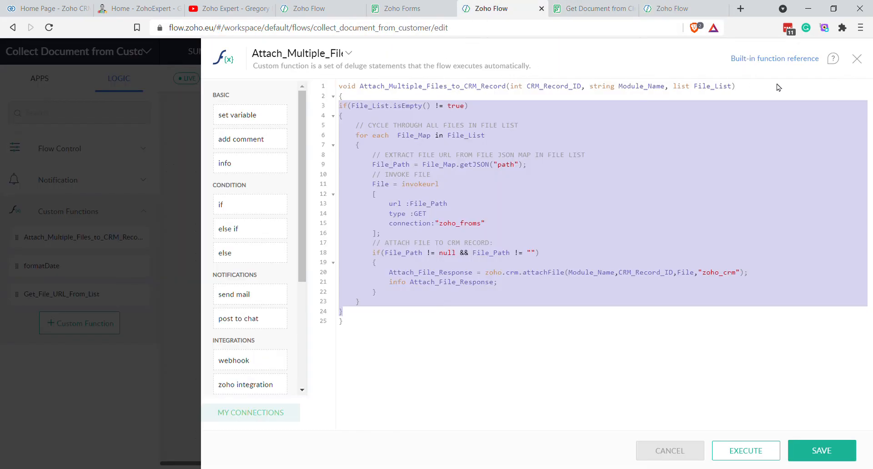
pyautogui.click(856, 59)
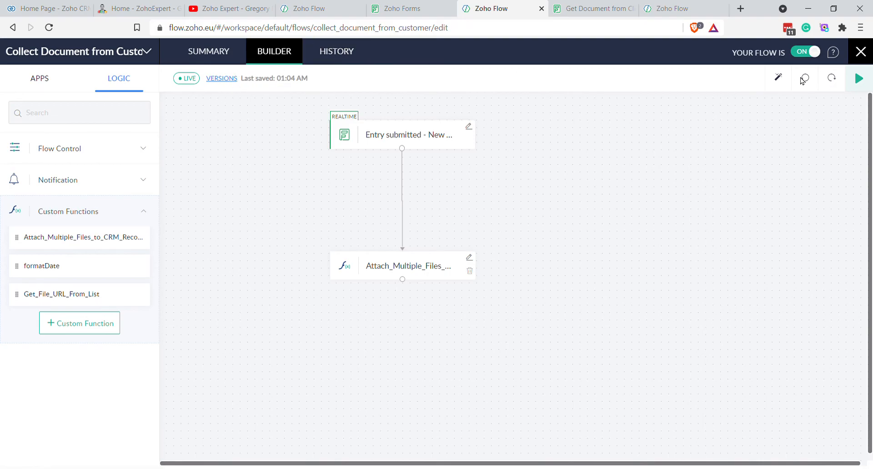
pyautogui.click(860, 51)
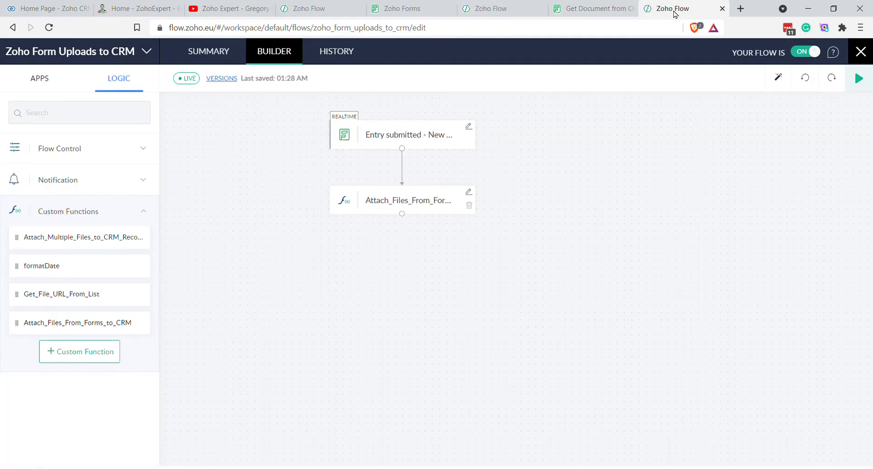
pyautogui.click(485, 8)
pyautogui.click(233, 129)
pyautogui.click(664, 10)
# Check the prefilled link's parameters, upload Zoho Expert Logo - No BG.png to the Get Document from Client form and submit it
pyautogui.click(568, 5)
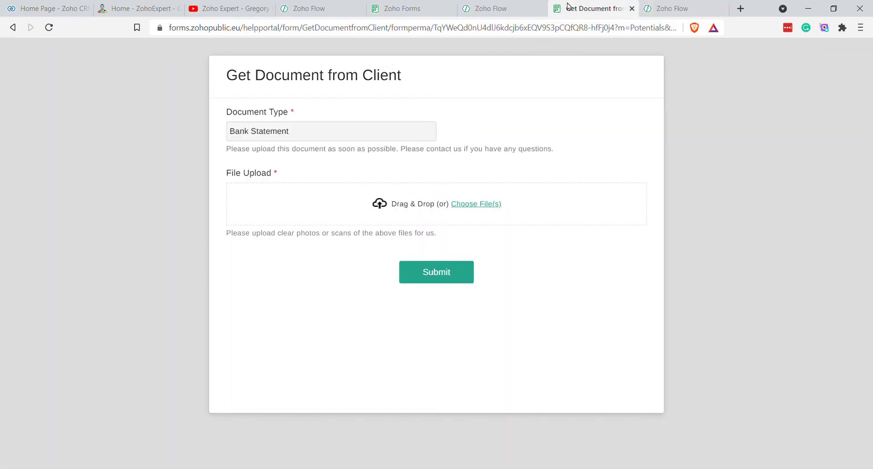
pyautogui.click(491, 31)
pyautogui.moveTo(491, 31); pyautogui.dragTo(734, 43)
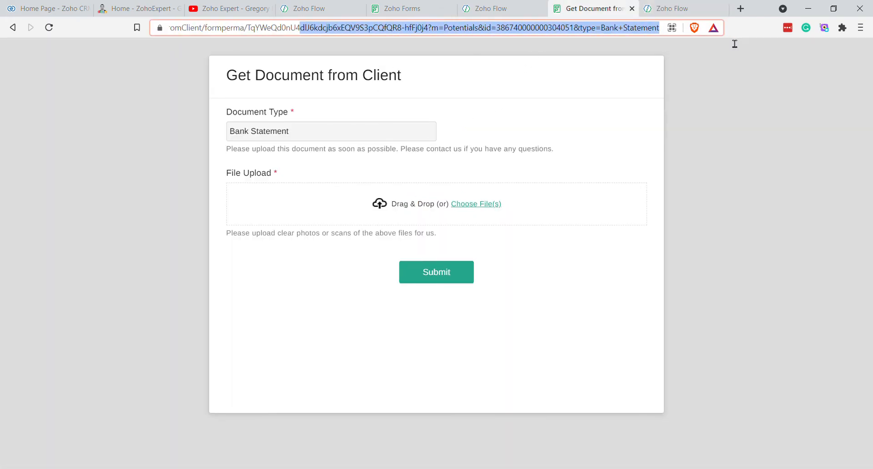
pyautogui.click(463, 30)
pyautogui.doubleClick(456, 29)
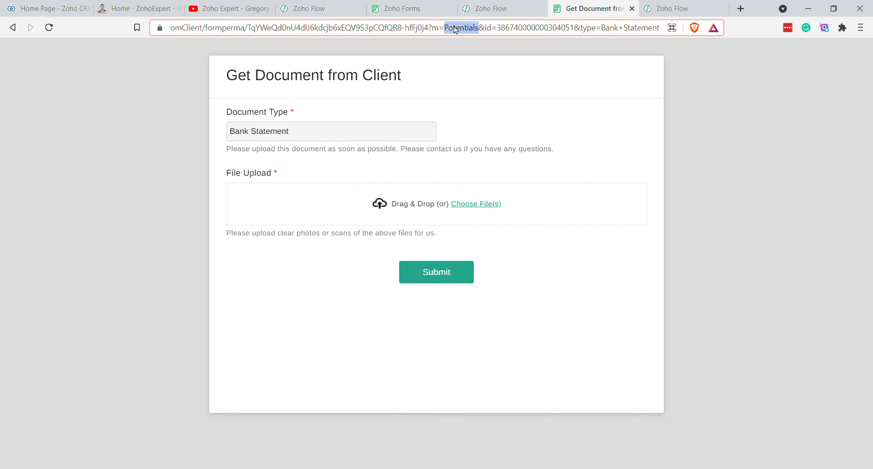
pyautogui.doubleClick(537, 31)
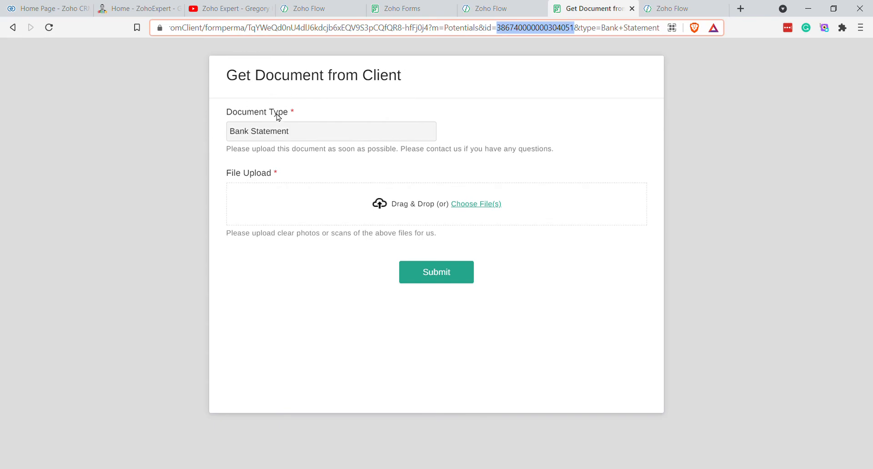
pyautogui.click(380, 217)
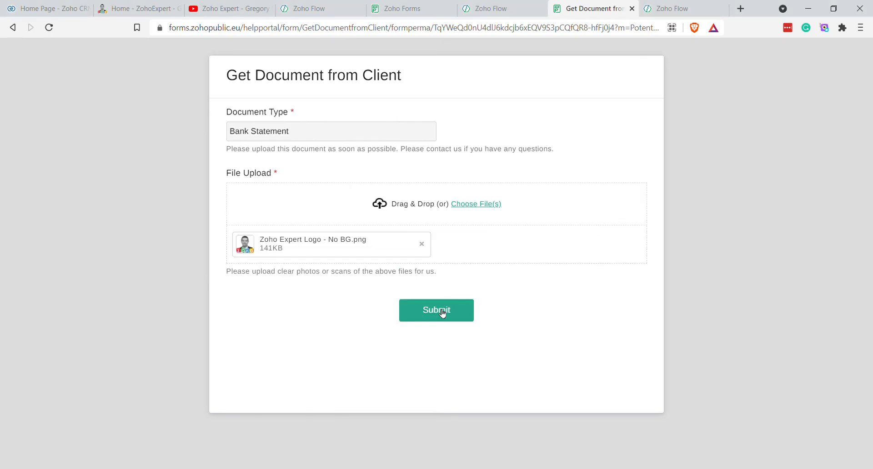
pyautogui.click(442, 311)
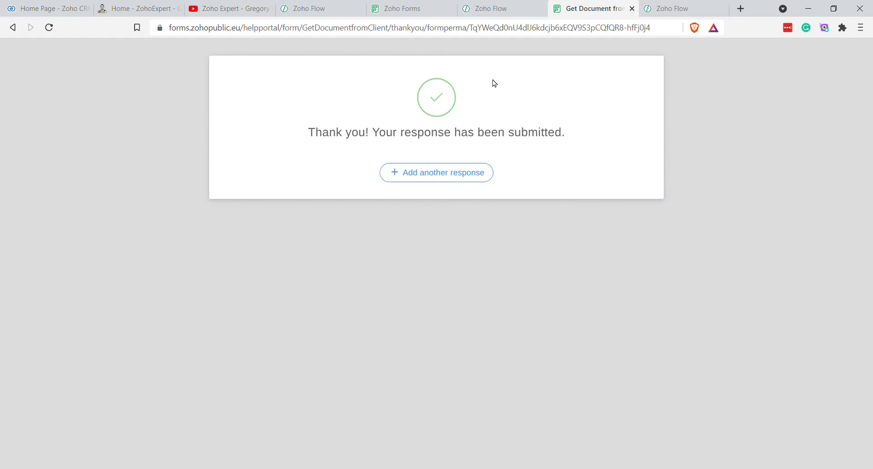
# Inspect the input and output of the form trigger and the attach-files function for the latest run in the Zoho Form Uploads to CRM history
pyautogui.click(676, 8)
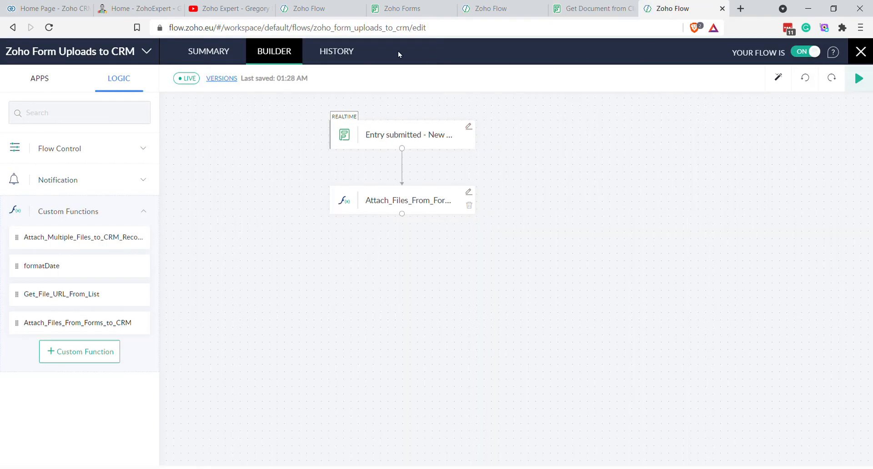
pyautogui.click(341, 54)
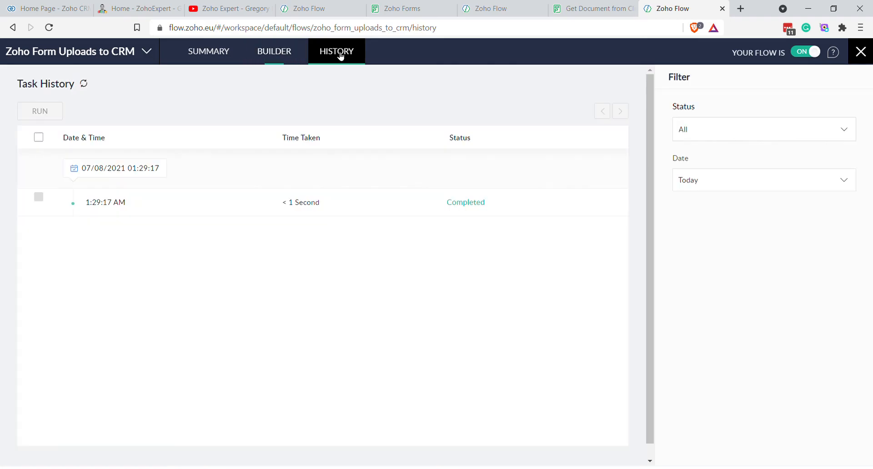
pyautogui.click(355, 203)
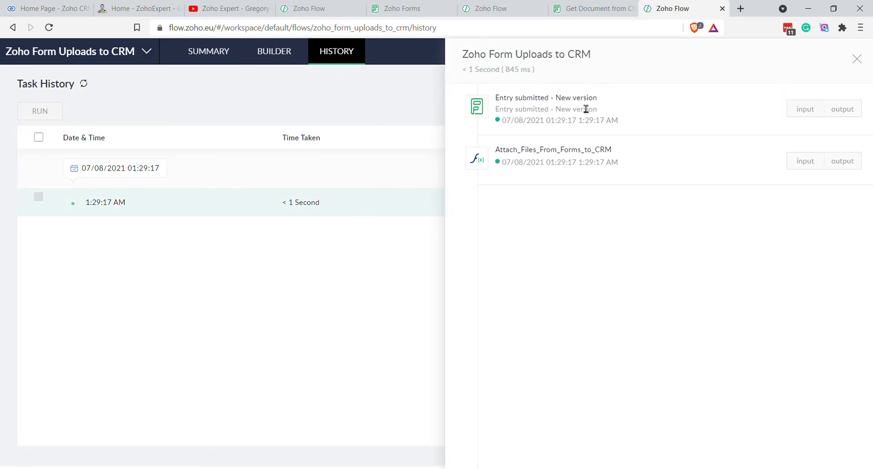
pyautogui.click(792, 116)
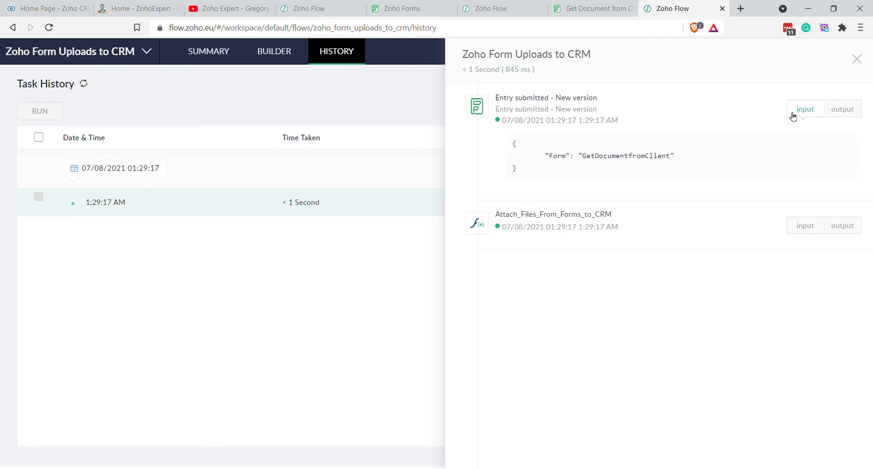
pyautogui.click(856, 112)
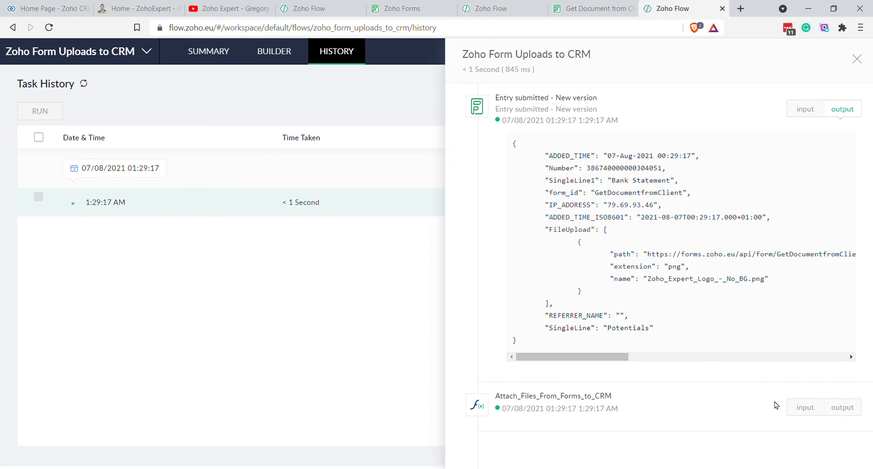
pyautogui.click(802, 408)
pyautogui.scroll(-3, 795, 308)
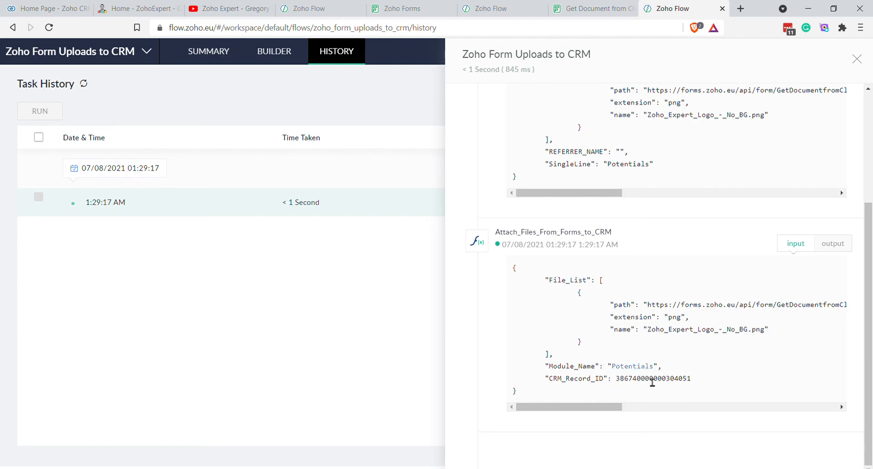
pyautogui.click(840, 245)
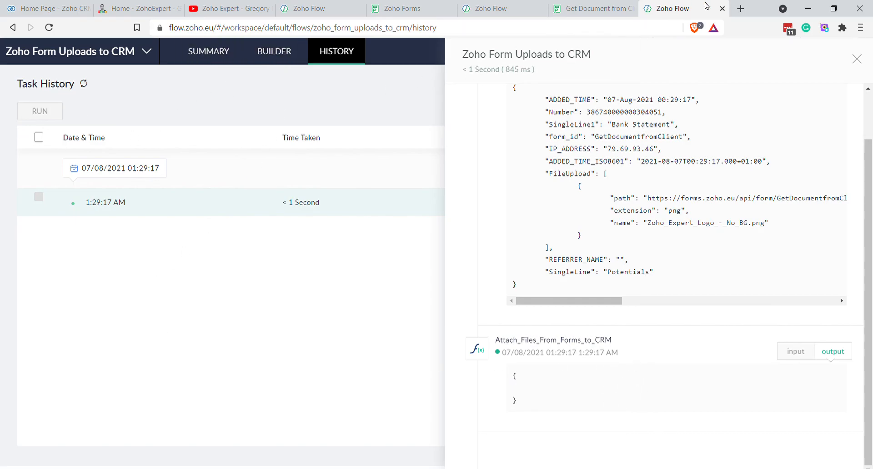
# Switch to Zoho CRM in a new browser tab and open the Demo Business deal record
pyautogui.click(740, 8)
pyautogui.write('crm')
pyautogui.press('Return')
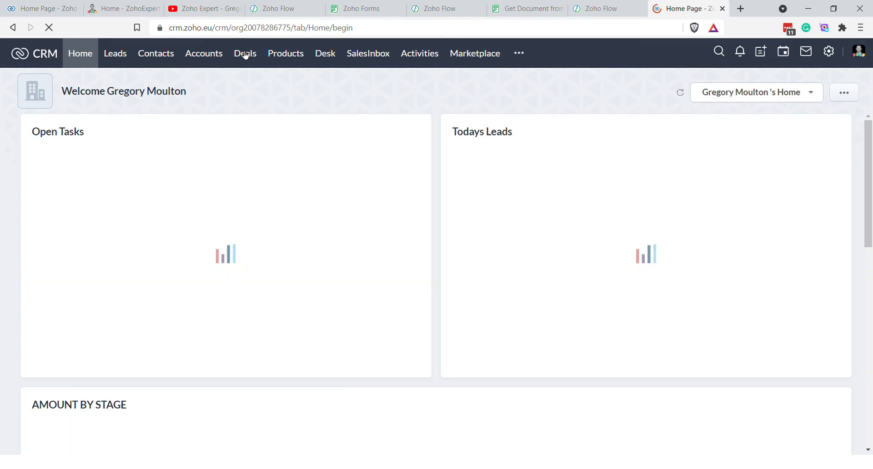
pyautogui.click(245, 55)
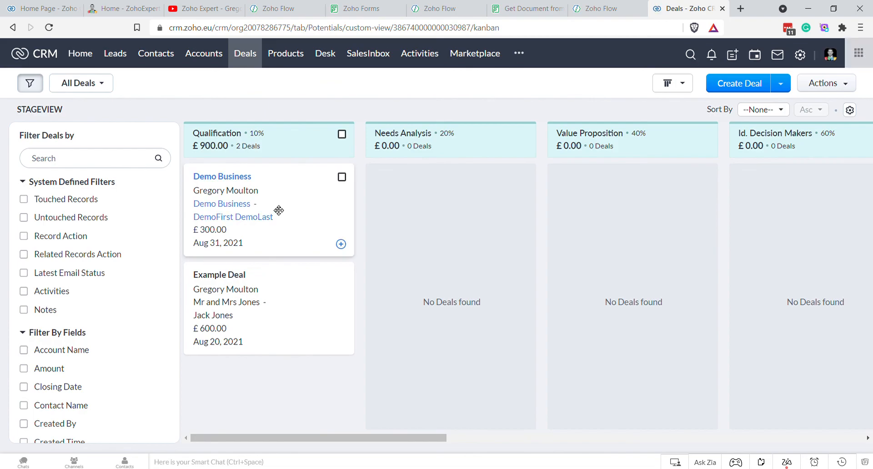
pyautogui.click(218, 178)
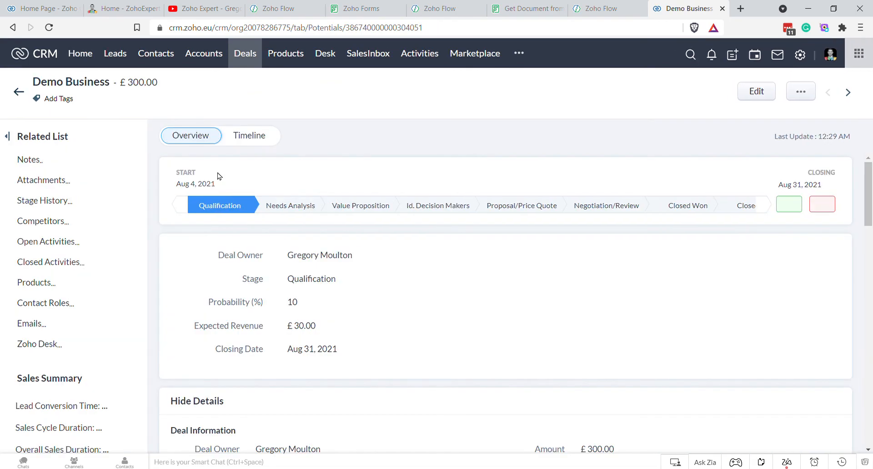
# Check the deal's attachments, preview Zoho_Expert_Logo_-_No_BG.png and close the preview
pyautogui.click(50, 174)
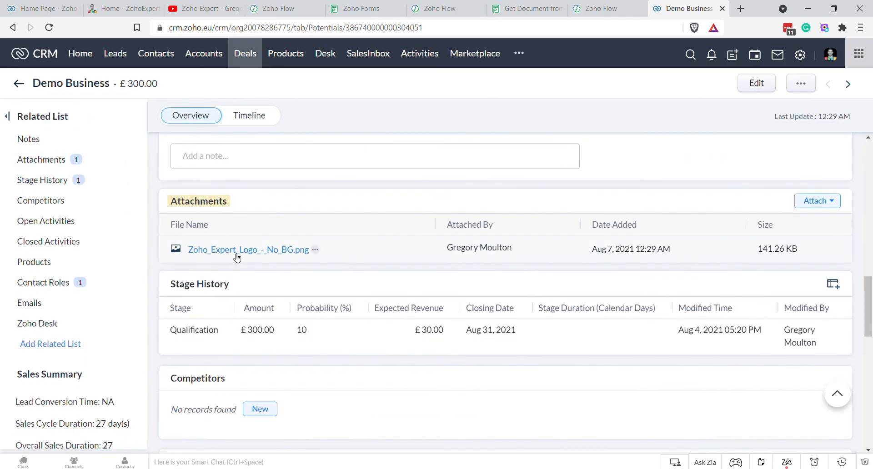
pyautogui.click(235, 250)
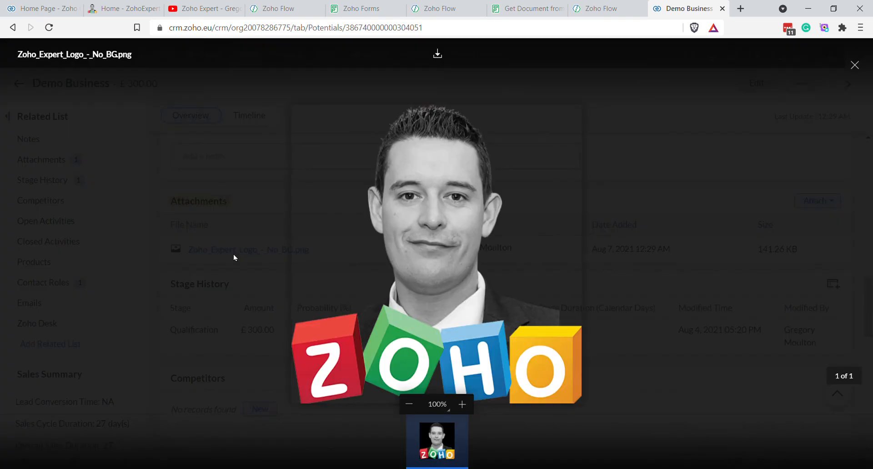
pyautogui.click(854, 65)
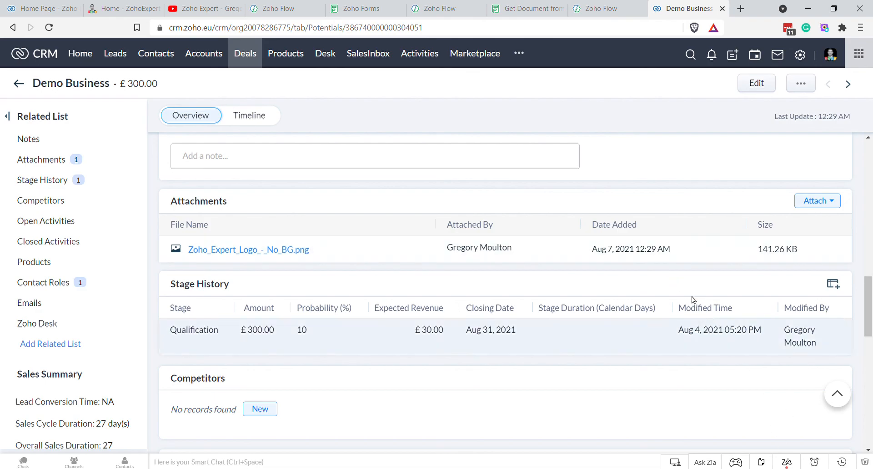
pyautogui.scroll(10, 604, 235)
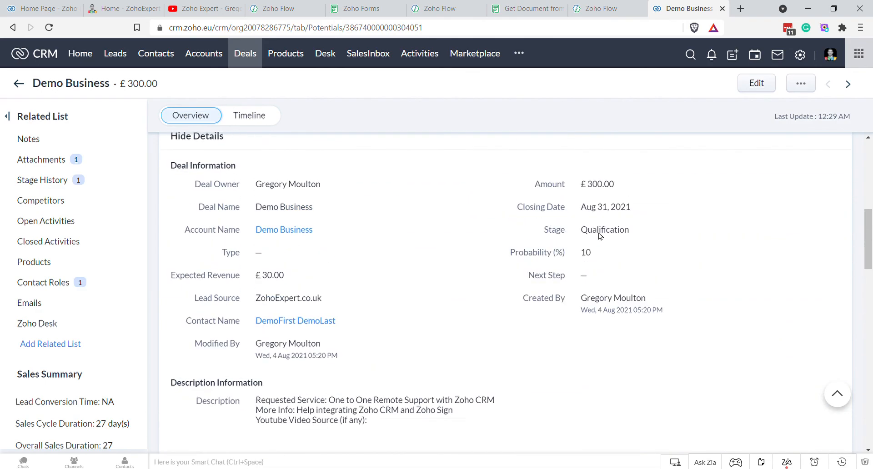
# Review the form trigger's output in the Zoho Form Uploads to CRM run history, and return to the Demo Business deal in Zoho CRM
pyautogui.click(579, 10)
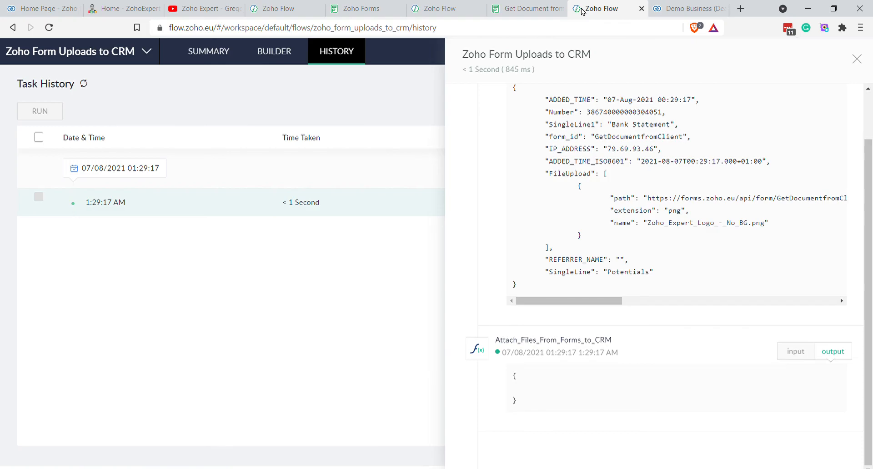
pyautogui.click(439, 8)
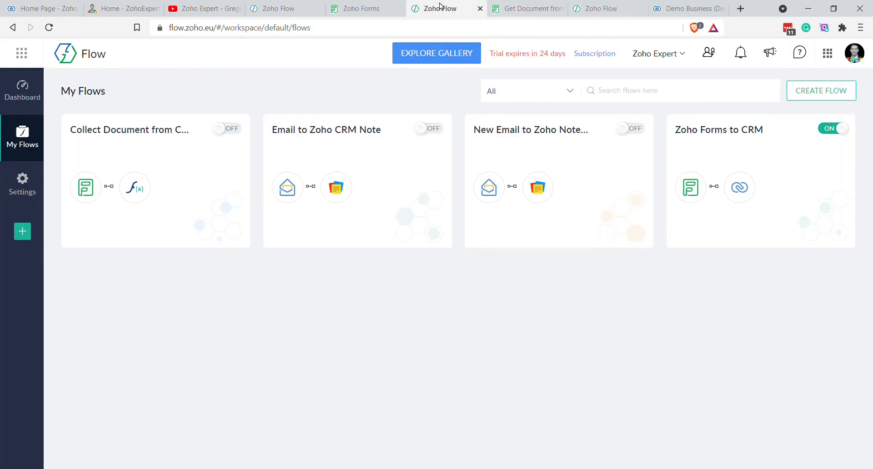
pyautogui.click(589, 8)
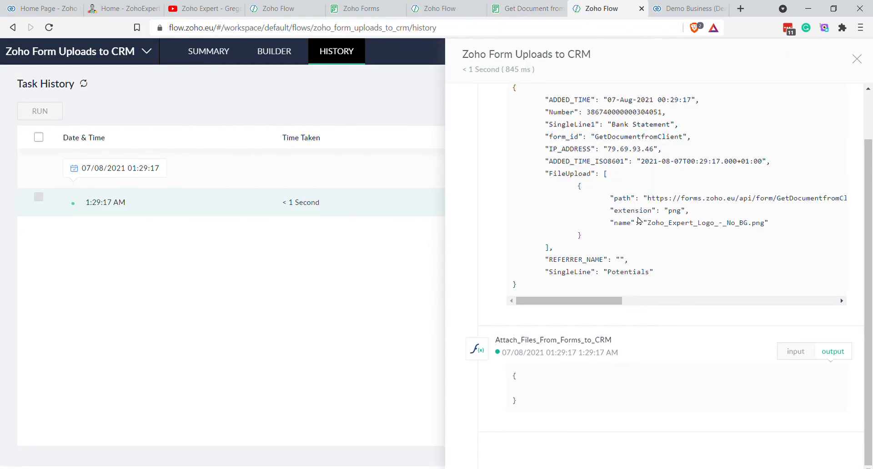
pyautogui.scroll(2, 638, 221)
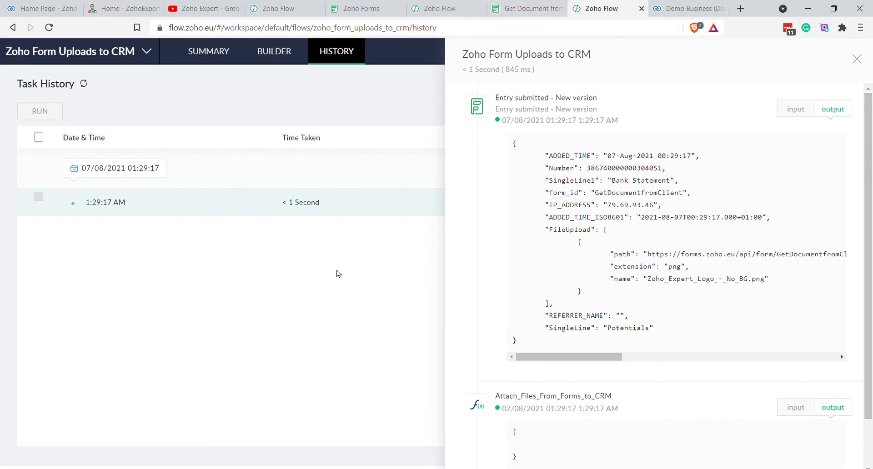
pyautogui.click(684, 8)
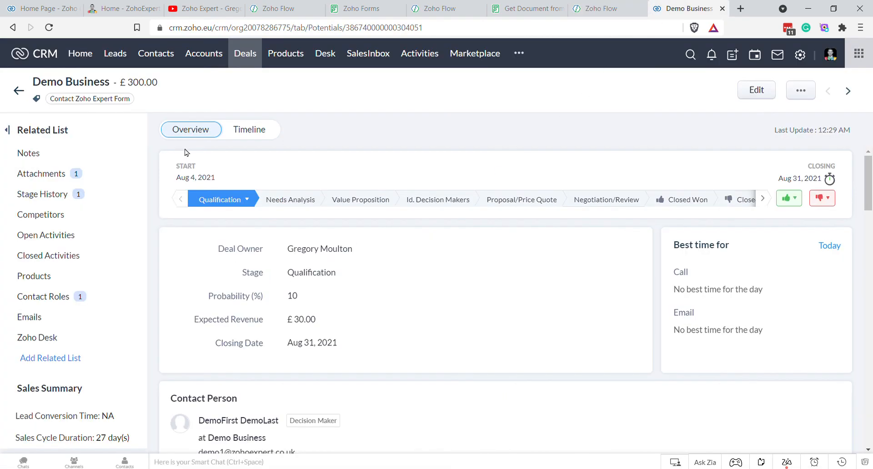